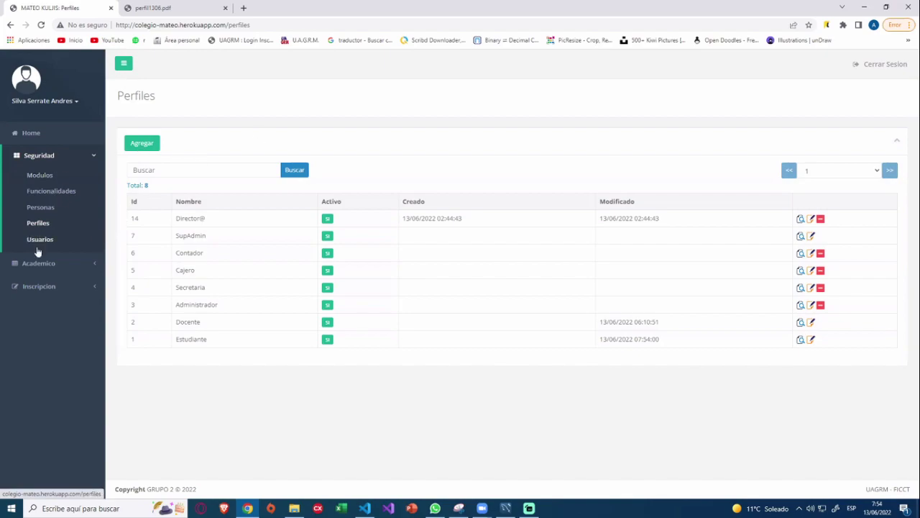
# Rename the Cosmos y Pensamiento knowledge area to Cosmos y Pensamiento 1 and save it.
pyautogui.click(82, 266)
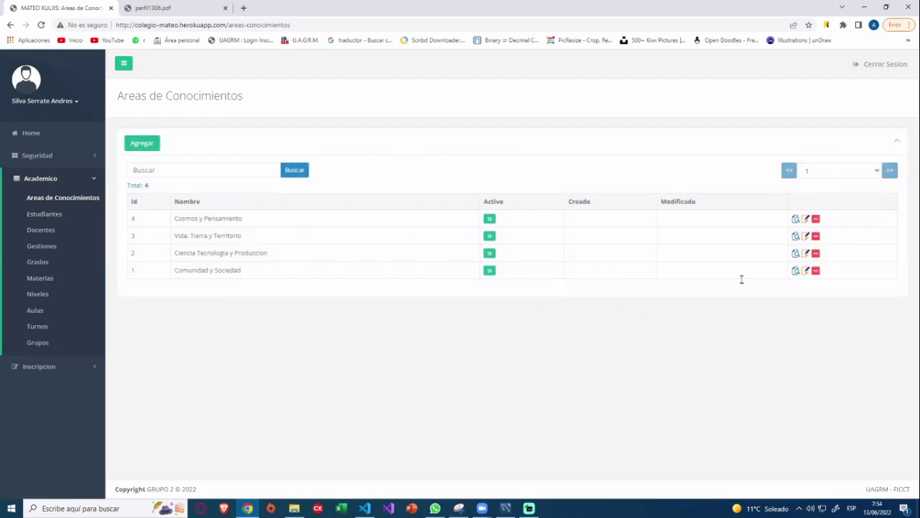
pyautogui.click(795, 218)
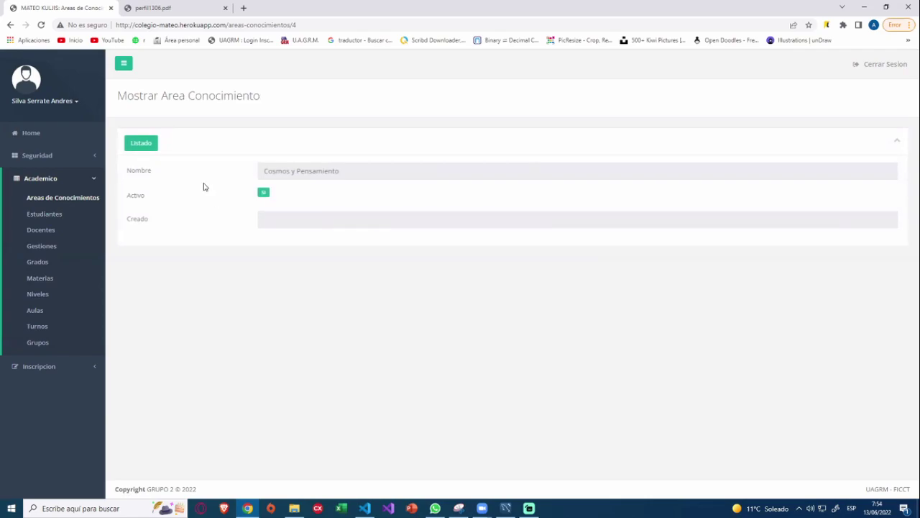
pyautogui.click(141, 144)
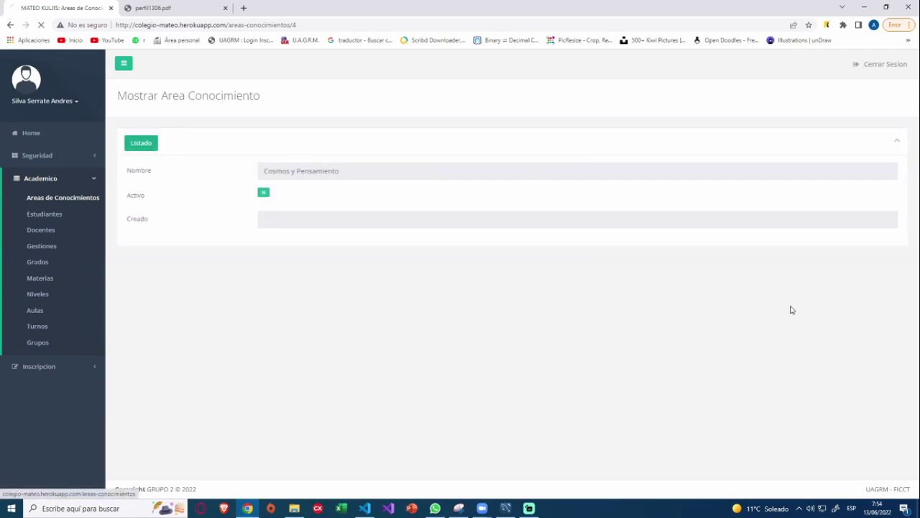
pyautogui.click(810, 219)
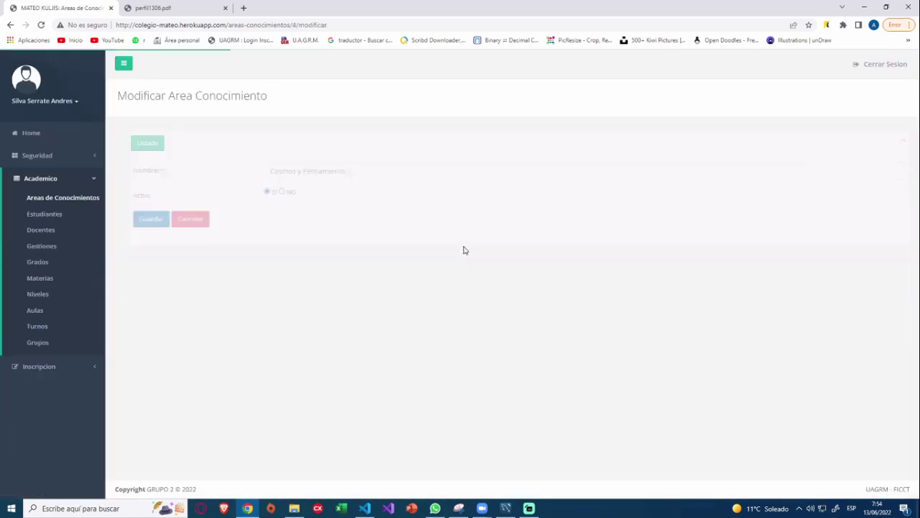
pyautogui.click(379, 178)
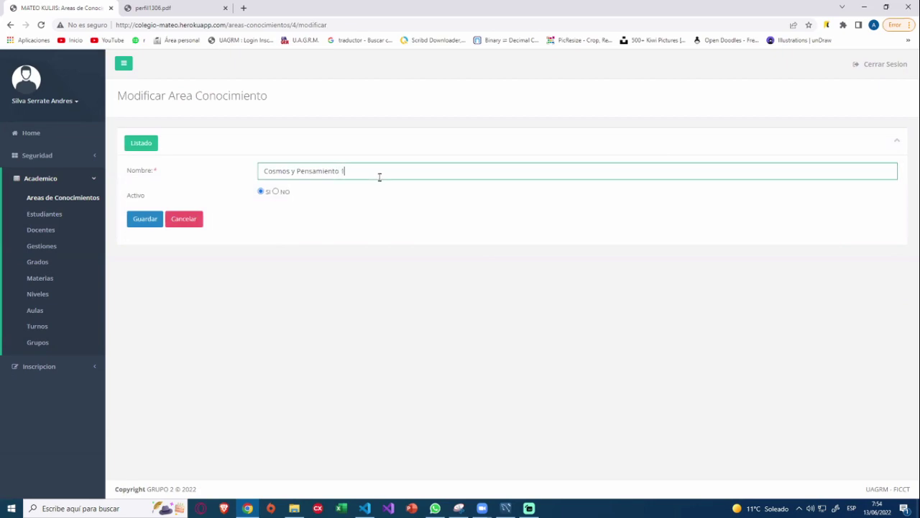
pyautogui.click(147, 226)
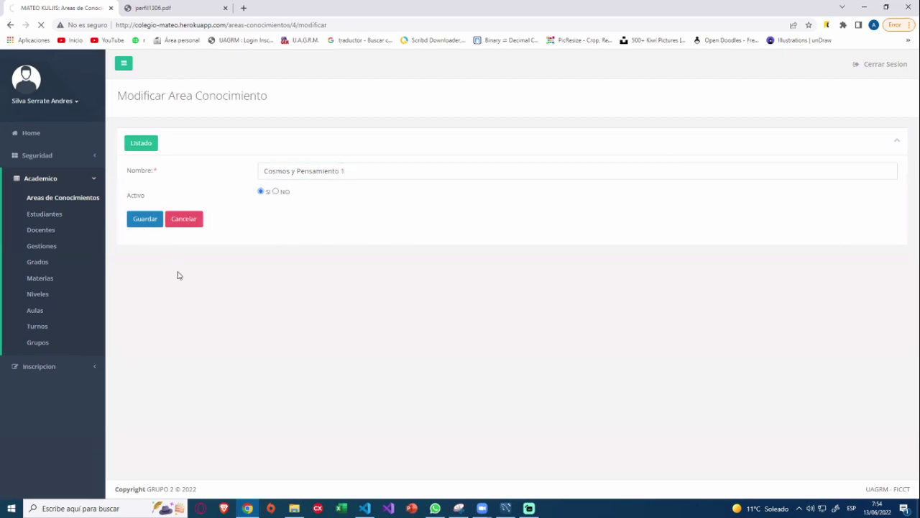
# Delete the Cosmos y Pensamiento 1 area with Aceptar, then go to Gestiones.
pyautogui.moveTo(126, 171); pyautogui.dragTo(142, 170)
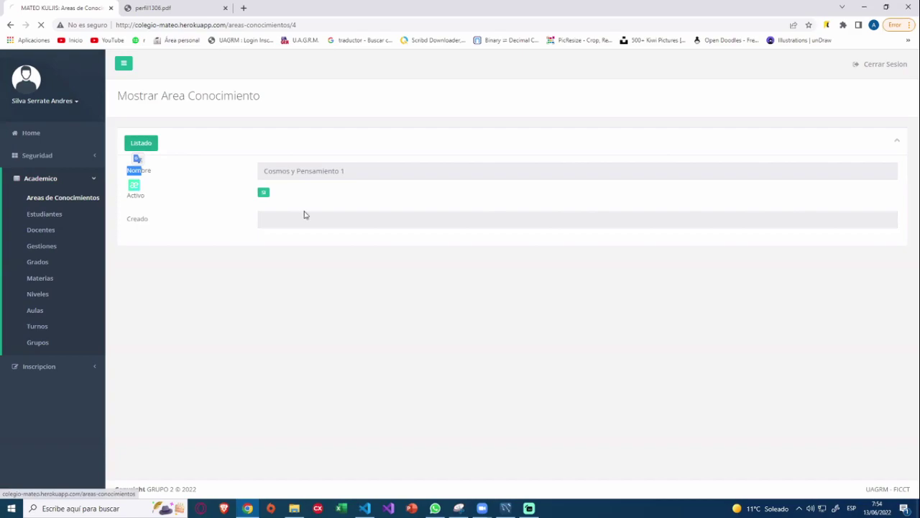
pyautogui.moveTo(243, 218); pyautogui.dragTo(223, 219)
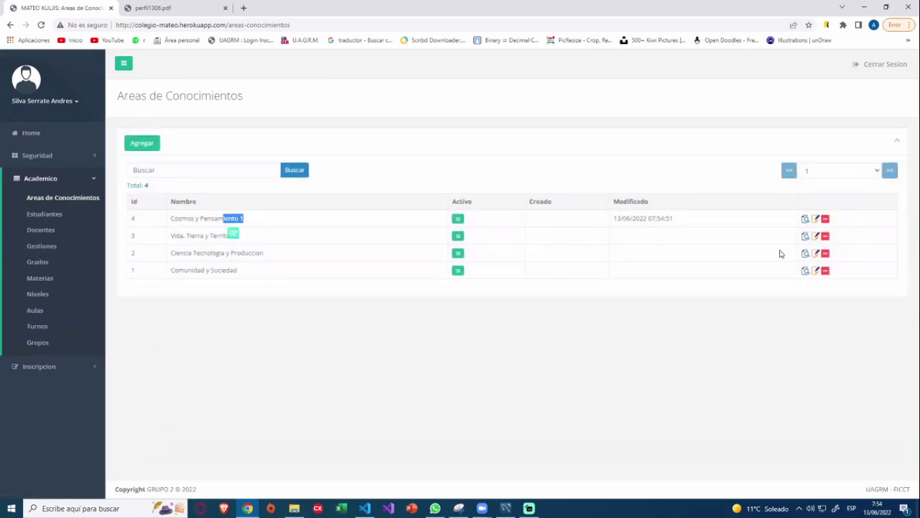
pyautogui.click(826, 236)
pyautogui.click(496, 76)
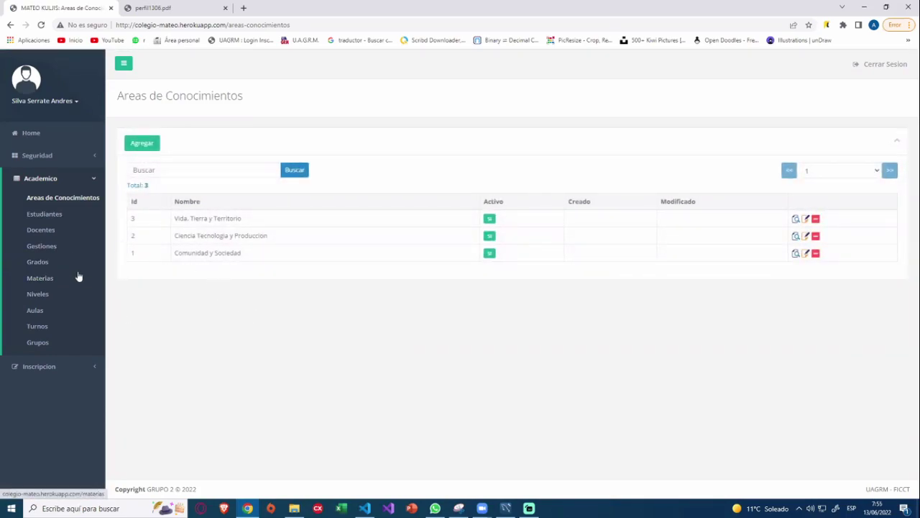
pyautogui.click(38, 256)
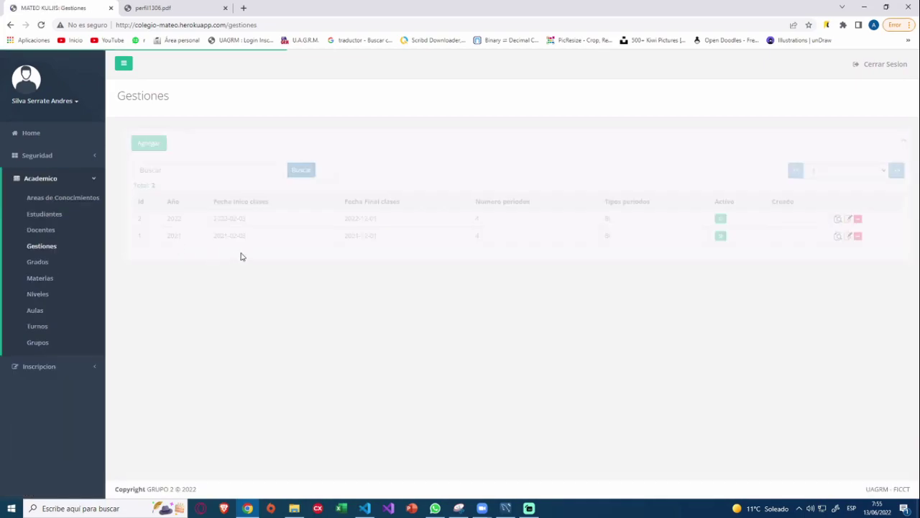
# Start a new gestión with year 2023 and class start date 13/01/2023.
pyautogui.click(142, 143)
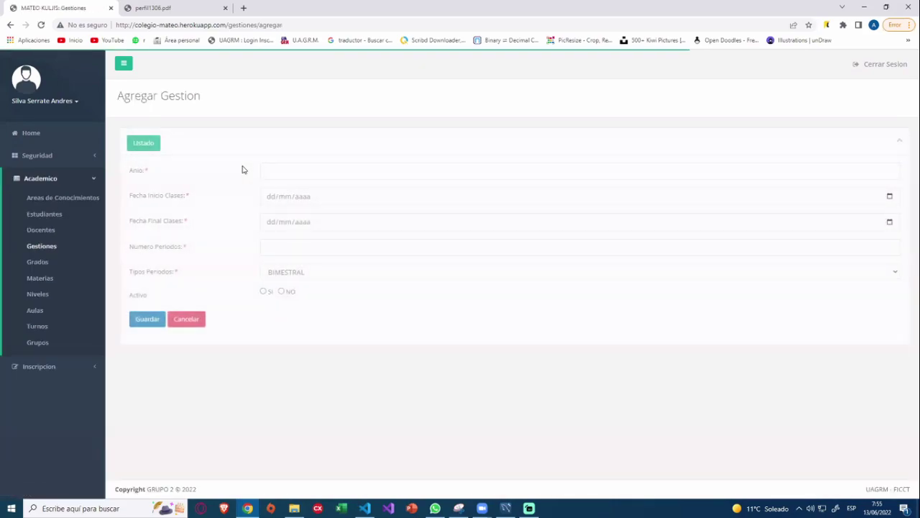
pyautogui.click(317, 173)
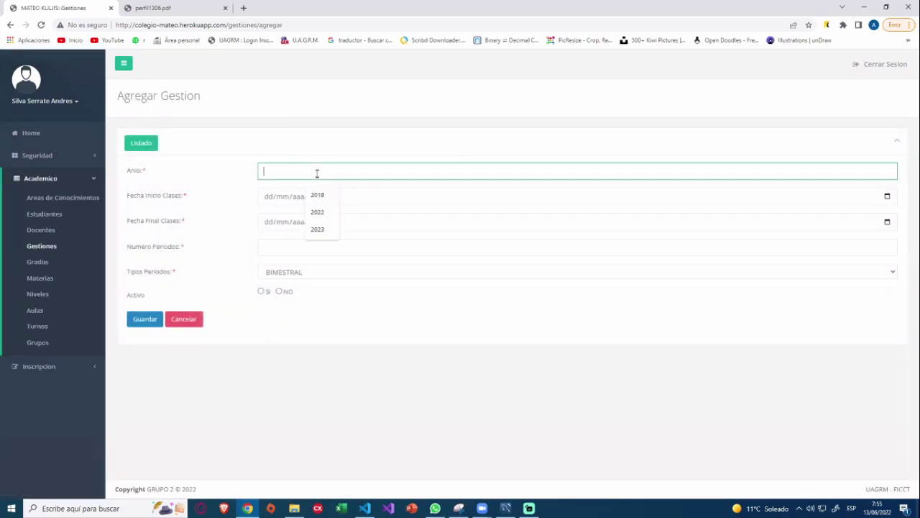
pyautogui.write('2023')
pyautogui.click(887, 196)
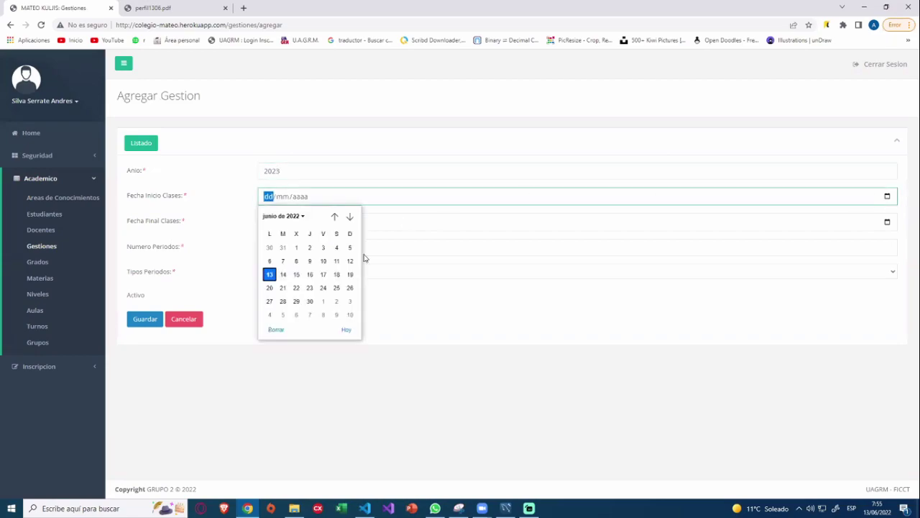
pyautogui.click(303, 216)
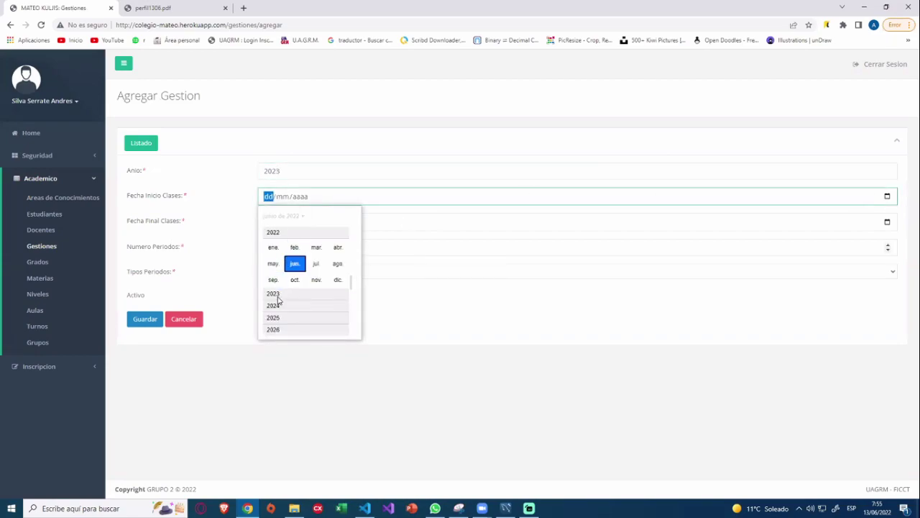
pyautogui.click(278, 295)
pyautogui.click(274, 248)
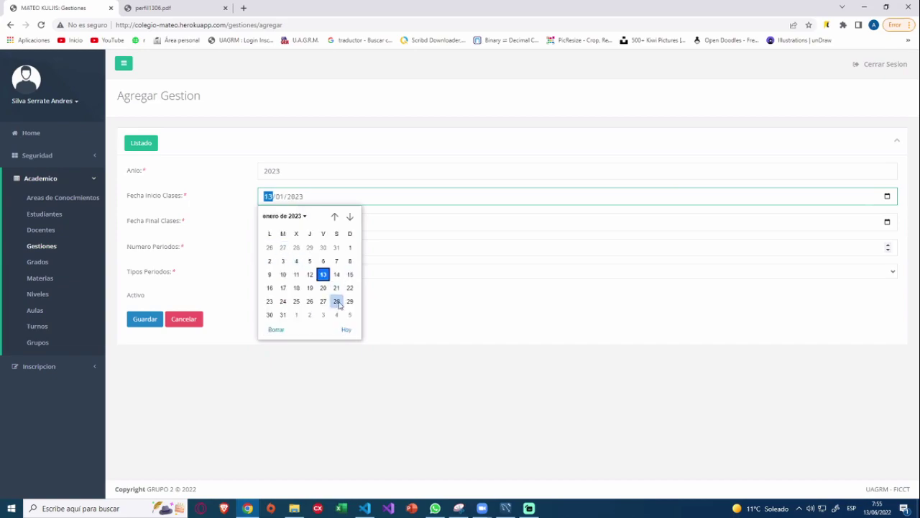
pyautogui.click(709, 222)
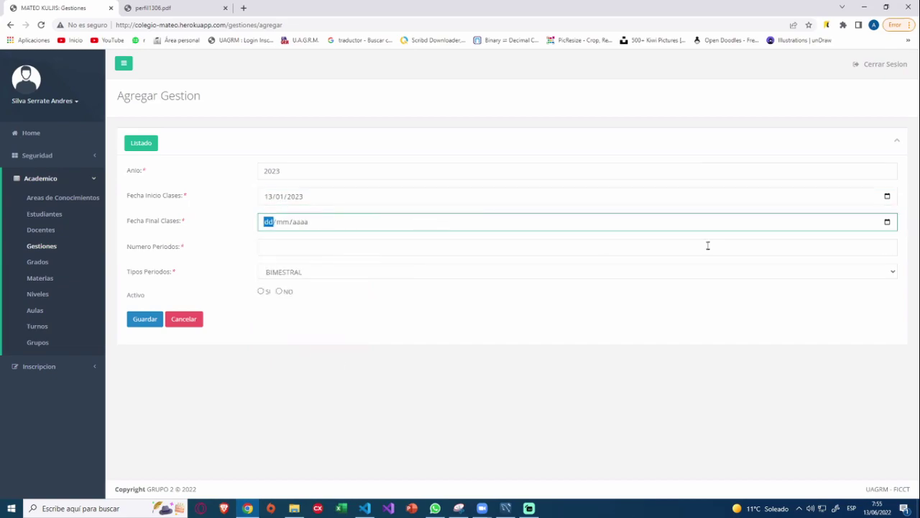
# Set end date 13/11/2023, 2 BIMESTRAL periods and active Si, then save the gestión.
pyautogui.click(887, 222)
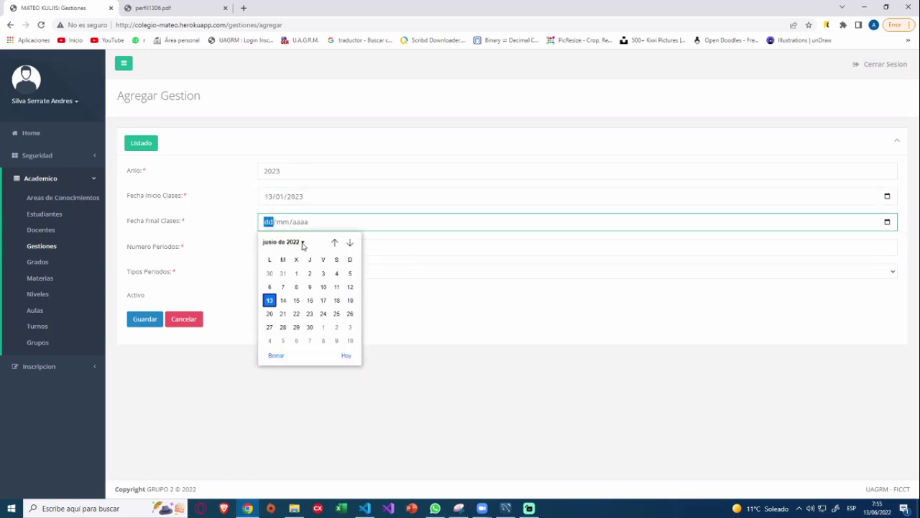
pyautogui.click(303, 243)
pyautogui.click(281, 321)
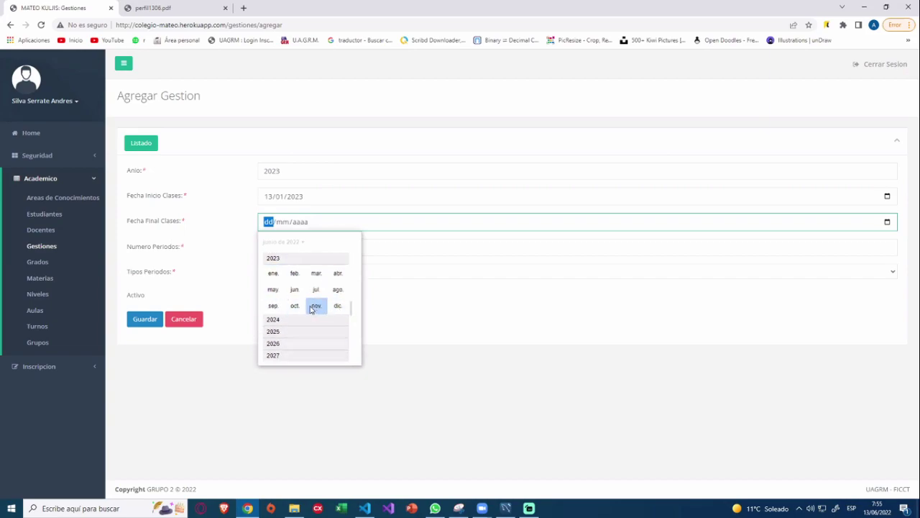
pyautogui.click(317, 306)
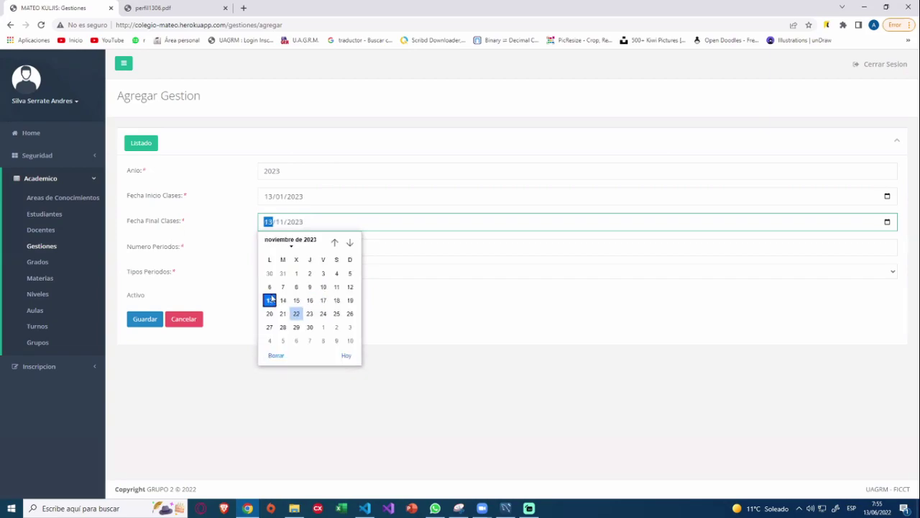
pyautogui.click(399, 247)
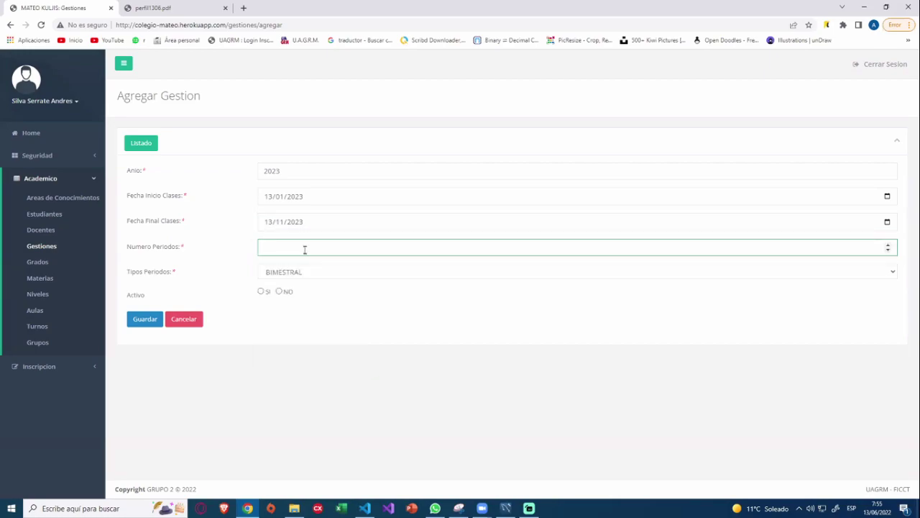
pyautogui.click(313, 277)
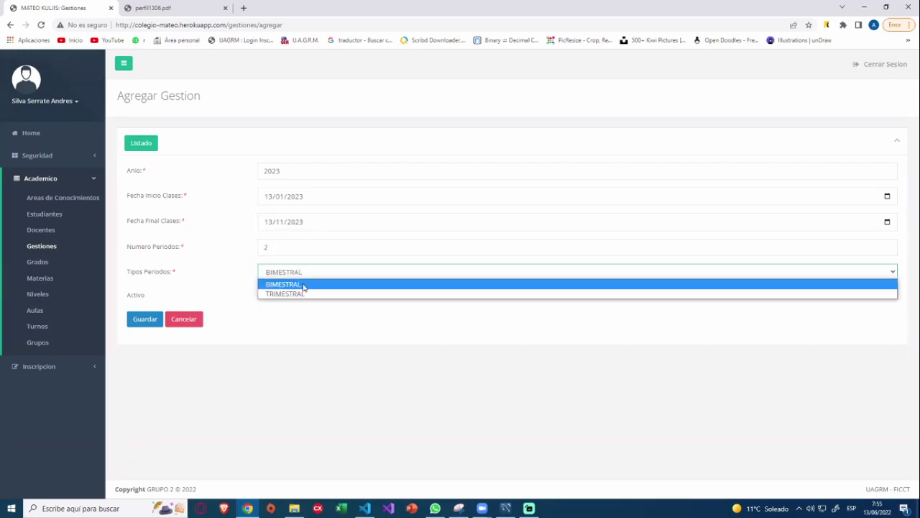
pyautogui.click(300, 285)
pyautogui.click(261, 291)
pyautogui.click(154, 321)
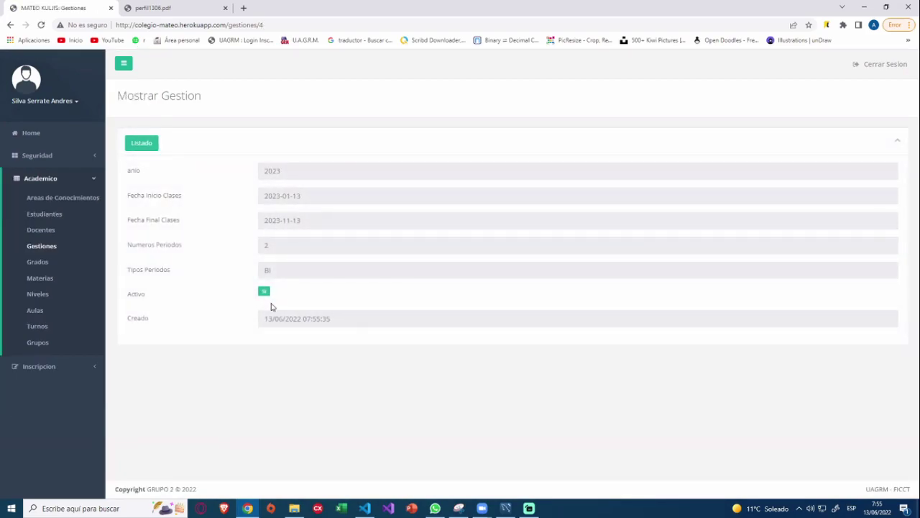
pyautogui.click(138, 149)
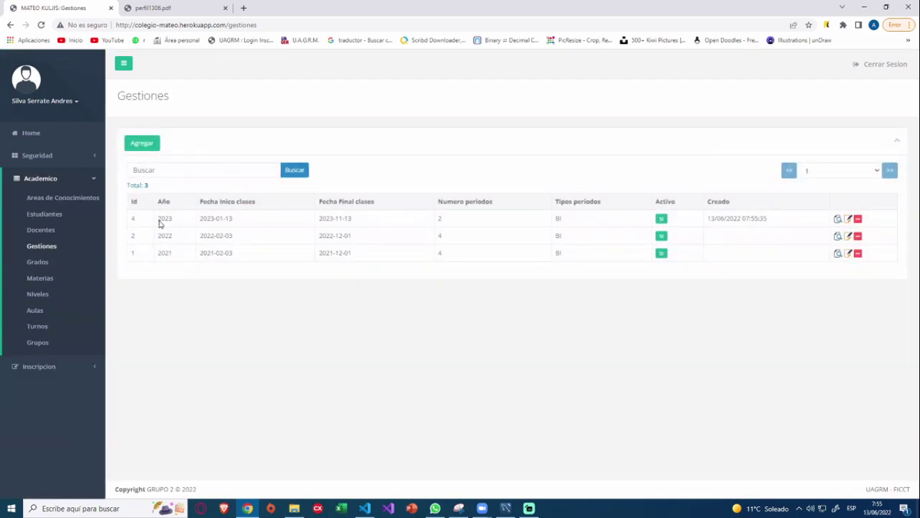
# Change the 2023 gestión to 3 TRIMESTRAL periods, save it, and review the updated row.
pyautogui.moveTo(154, 219); pyautogui.dragTo(561, 219)
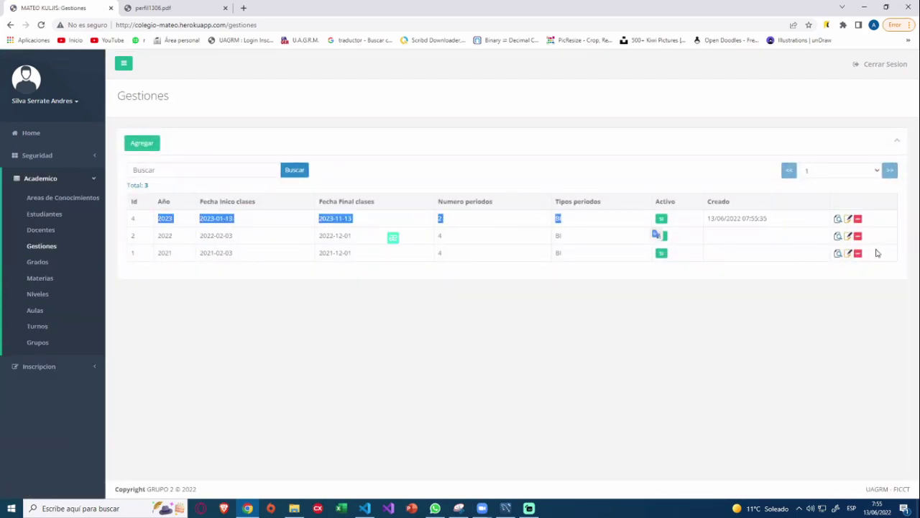
pyautogui.click(850, 221)
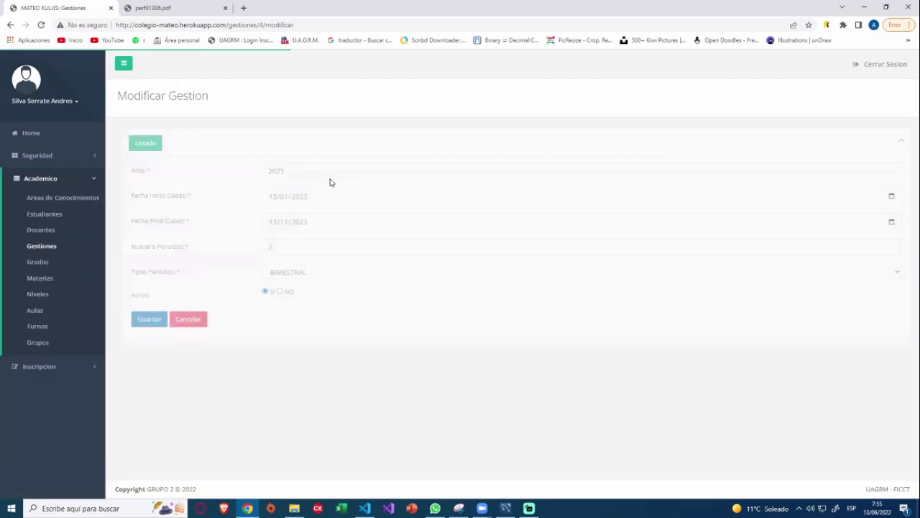
pyautogui.click(335, 172)
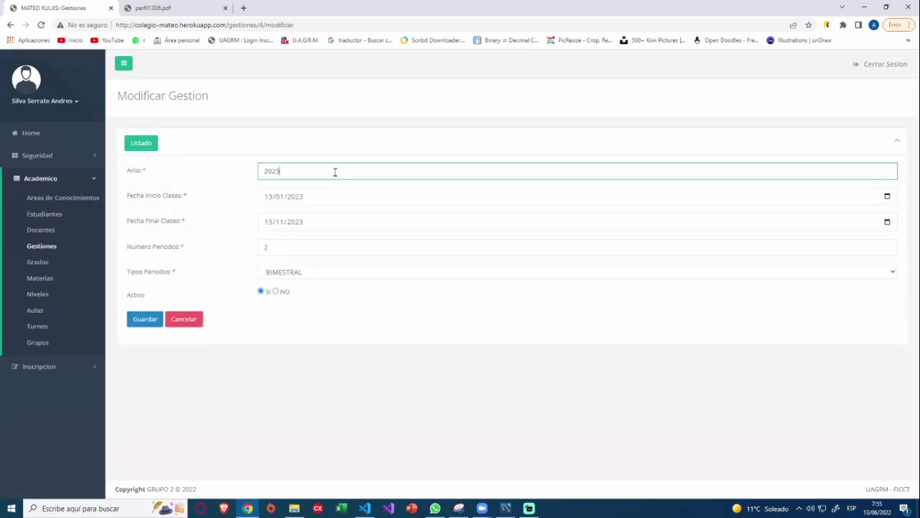
pyautogui.click(301, 273)
pyautogui.click(288, 291)
pyautogui.click(270, 248)
pyautogui.write('3')
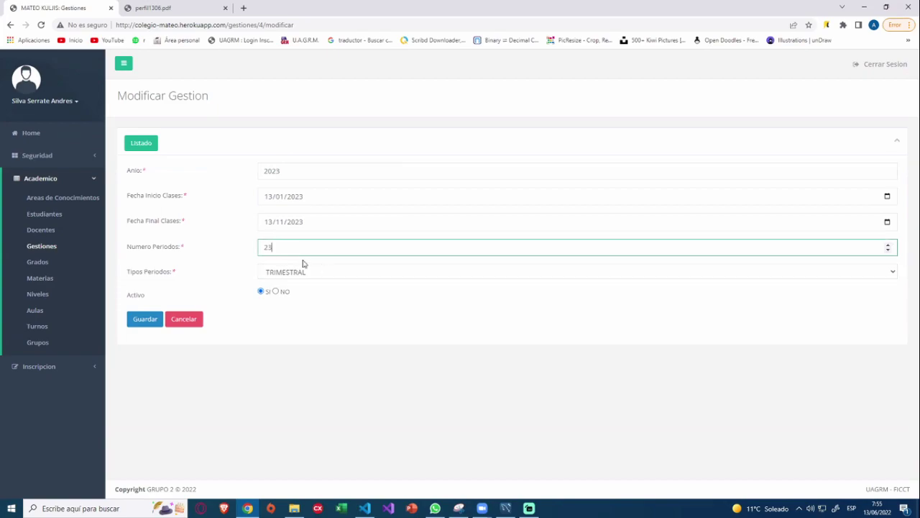
pyautogui.moveTo(302, 259); pyautogui.dragTo(254, 255)
pyautogui.write('3')
pyautogui.click(137, 323)
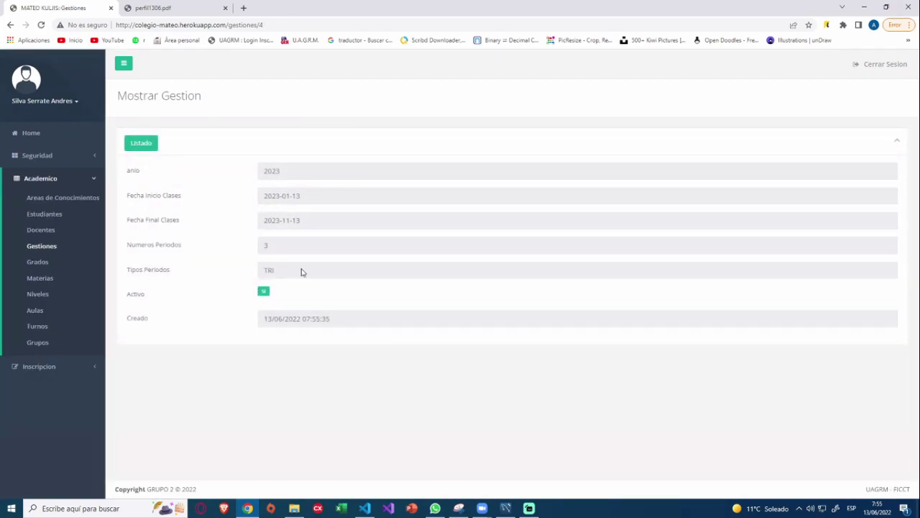
pyautogui.click(152, 148)
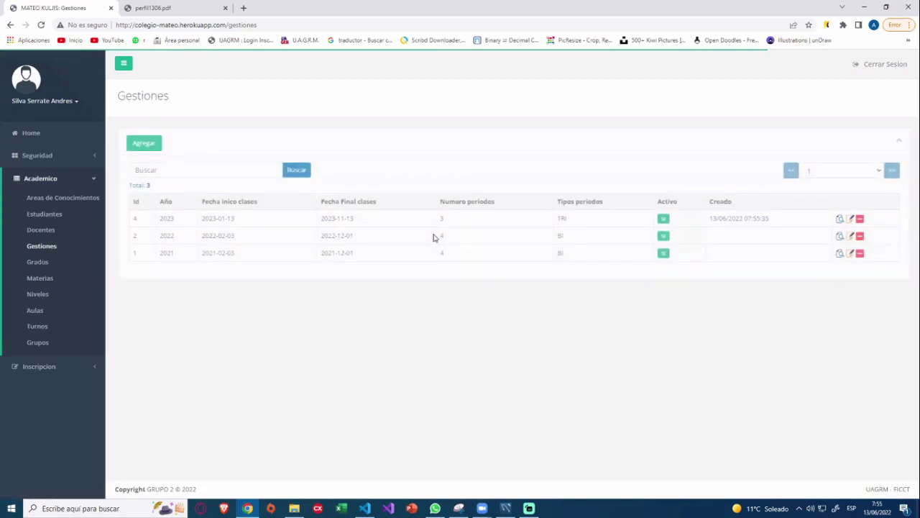
pyautogui.moveTo(150, 220); pyautogui.dragTo(318, 220)
pyautogui.click(586, 223)
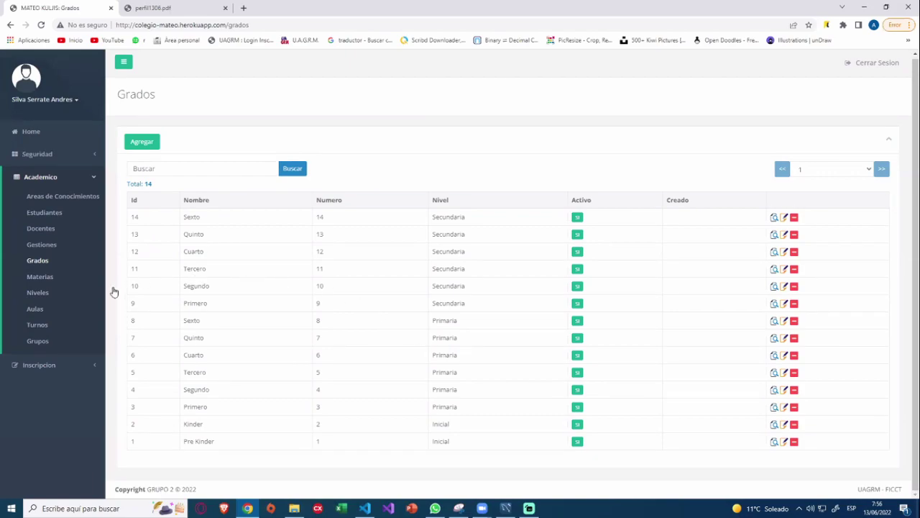
# Begin a Primaria grade form, then abandon it and return to the Grados list.
pyautogui.click(143, 142)
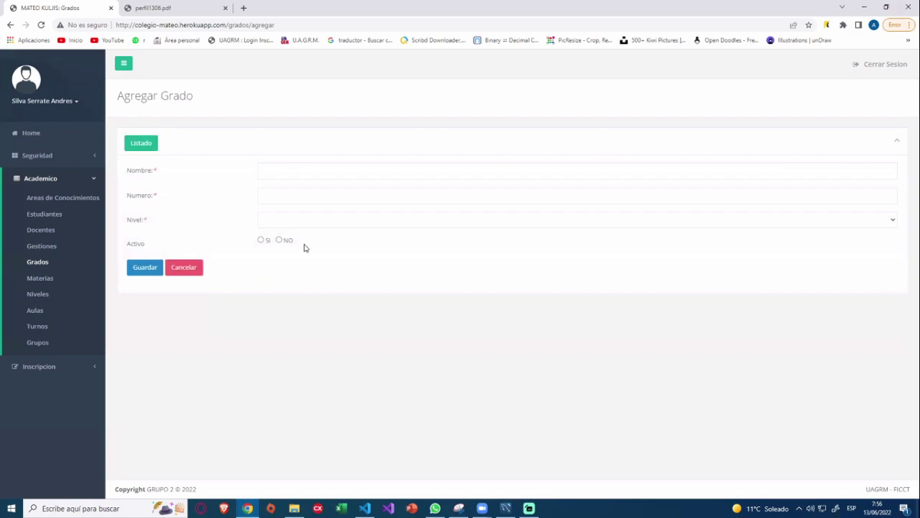
pyautogui.click(265, 220)
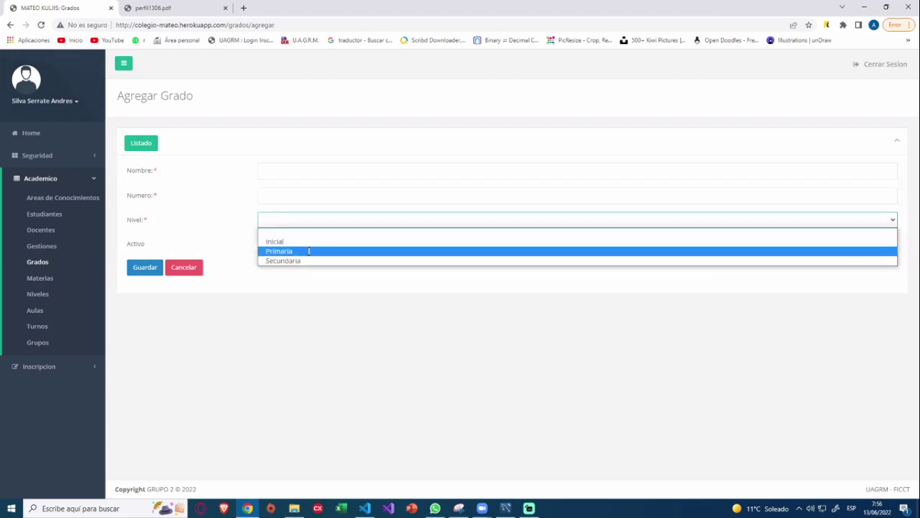
pyautogui.click(311, 251)
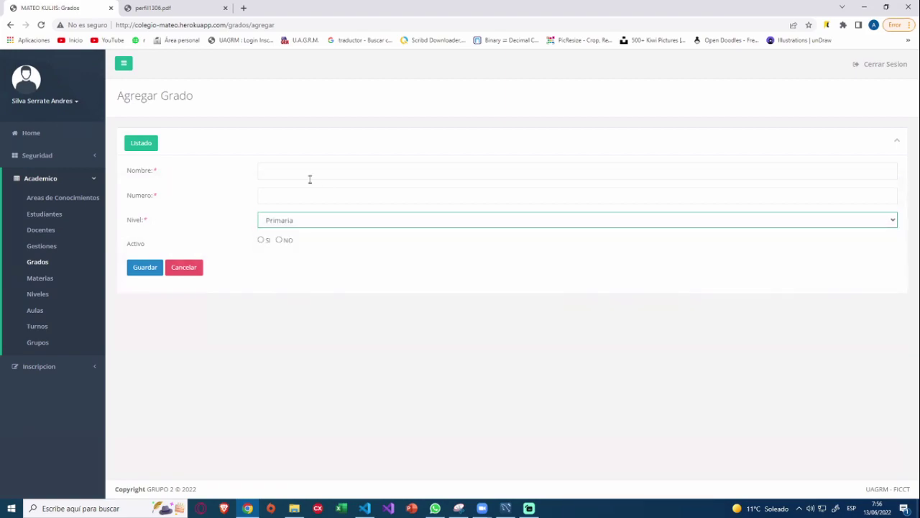
pyautogui.click(276, 171)
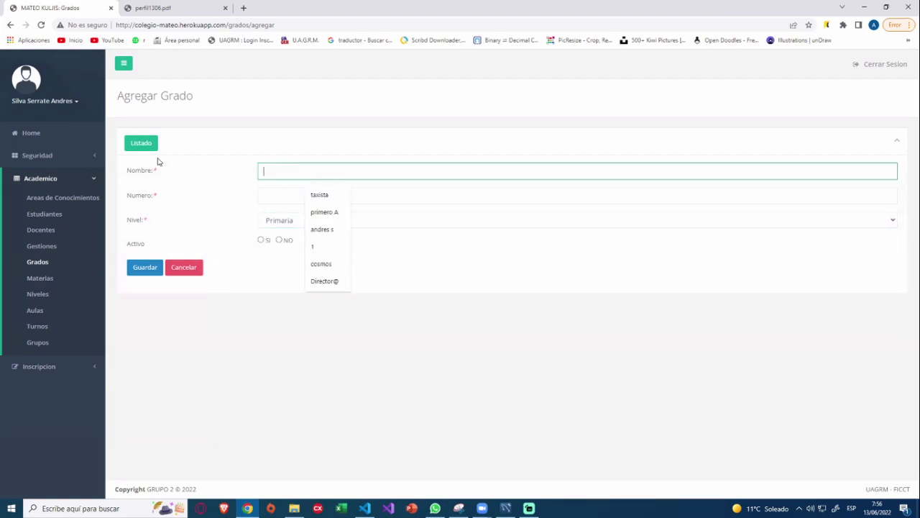
pyautogui.click(149, 147)
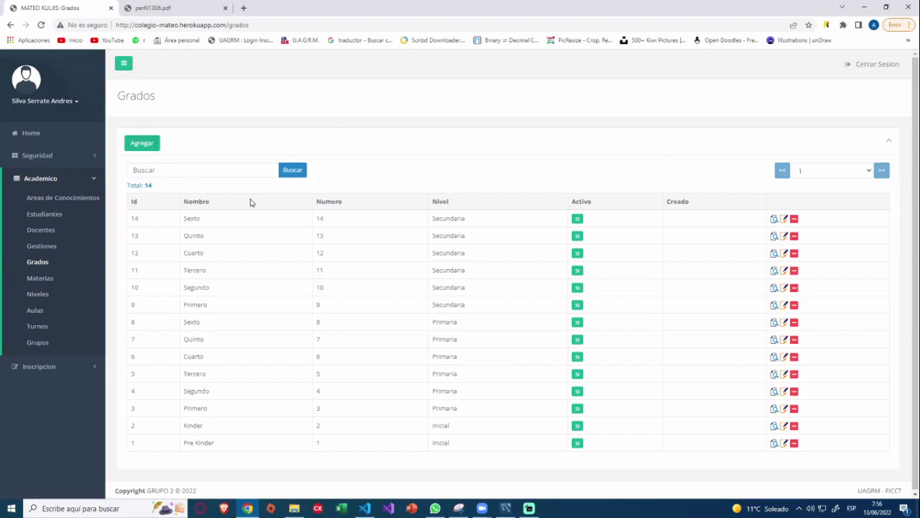
# Add an active Primaria grade named septimo with number 7 and save it.
pyautogui.click(145, 142)
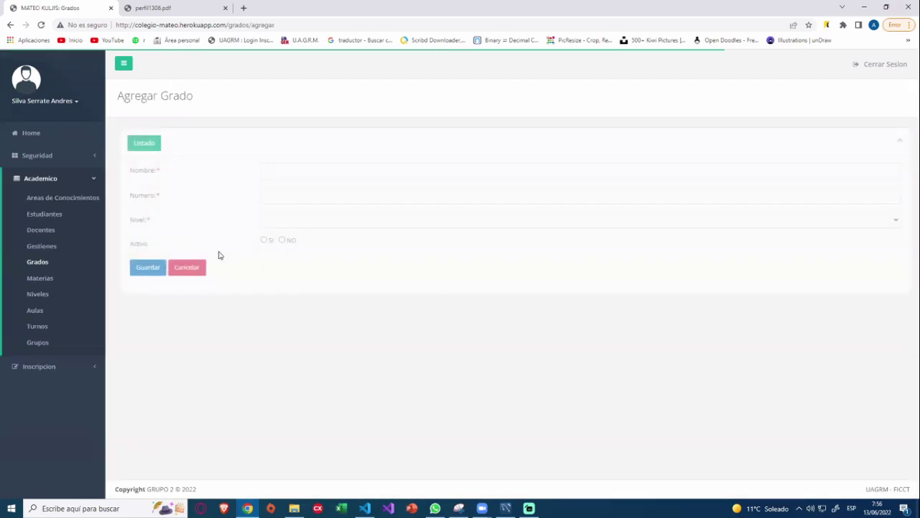
pyautogui.click(306, 220)
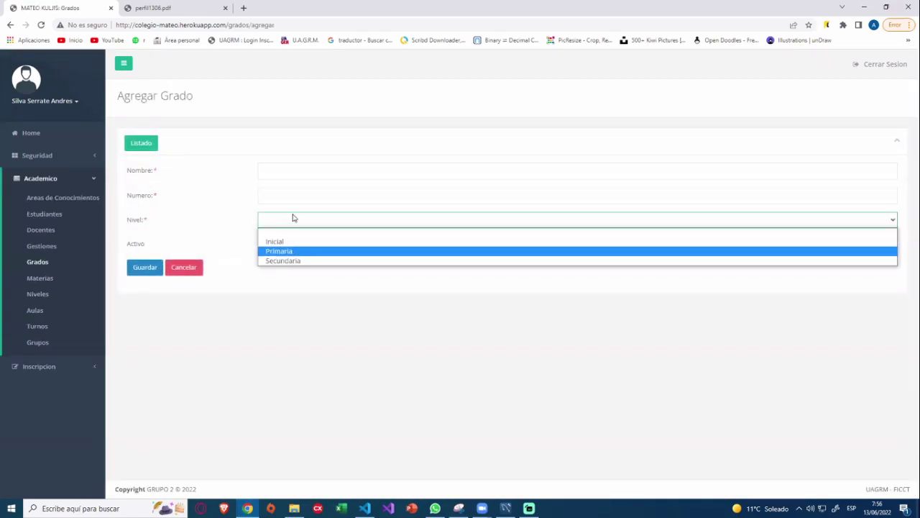
pyautogui.click(279, 251)
pyautogui.click(284, 170)
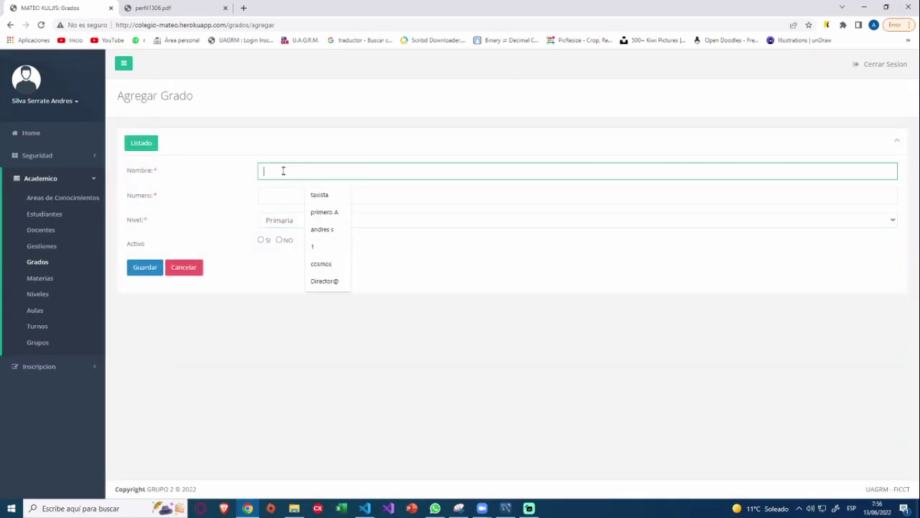
pyautogui.write('septimo')
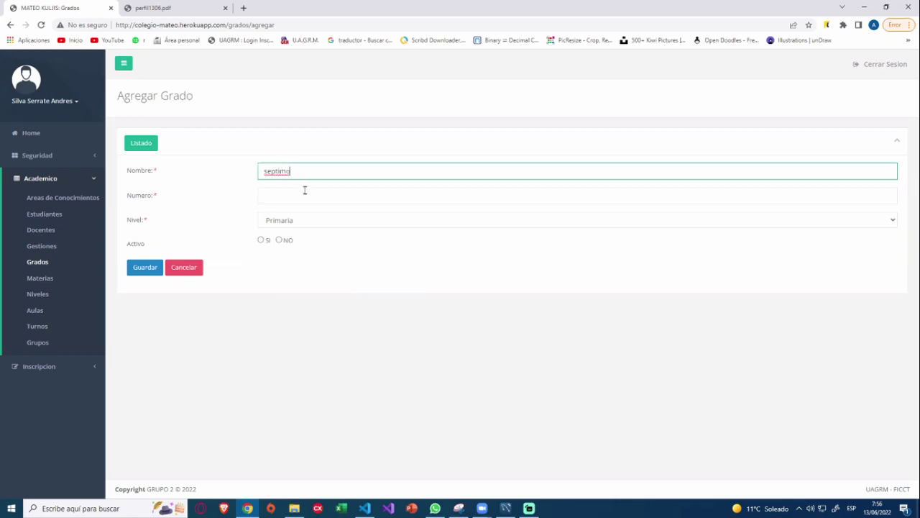
pyautogui.click(305, 191)
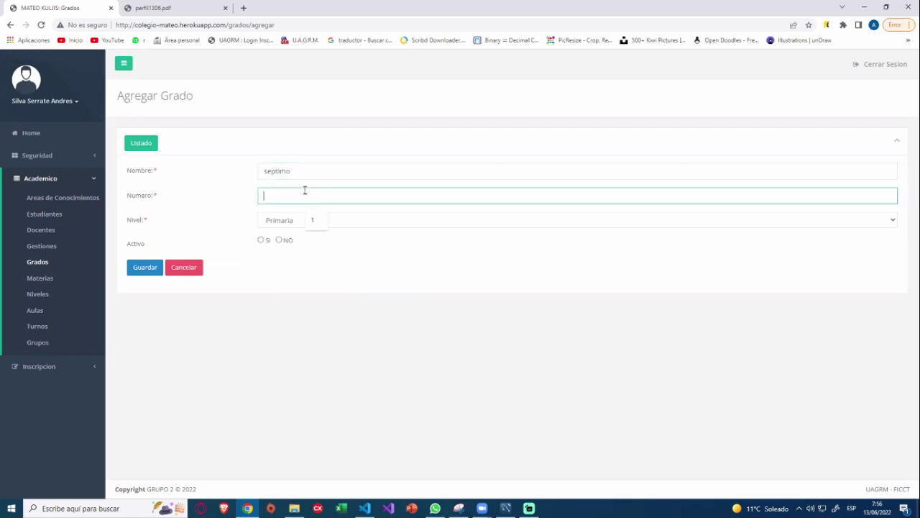
pyautogui.write('7')
pyautogui.click(261, 240)
pyautogui.click(158, 272)
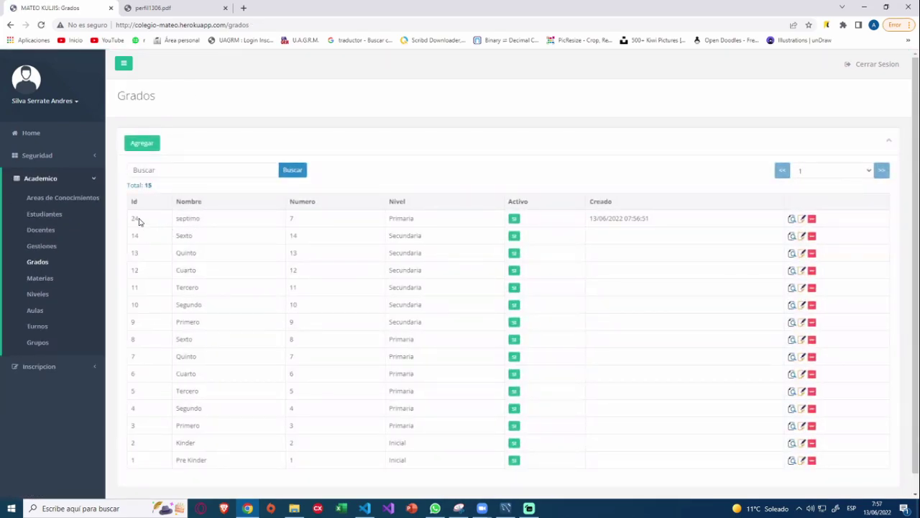
# Rename grade septimo to septimo1, save it, then move on to Materias.
pyautogui.moveTo(139, 221); pyautogui.dragTo(259, 226)
pyautogui.moveTo(137, 219); pyautogui.dragTo(418, 223)
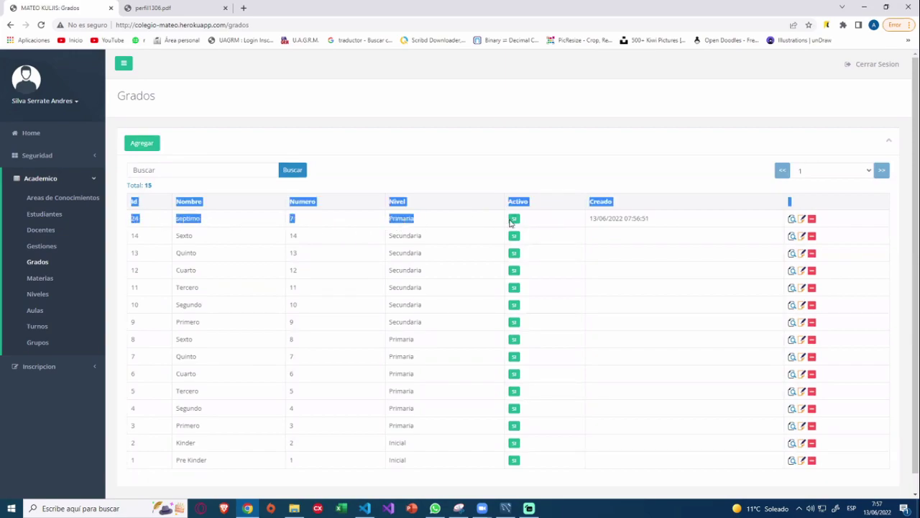
pyautogui.click(755, 248)
pyautogui.click(793, 219)
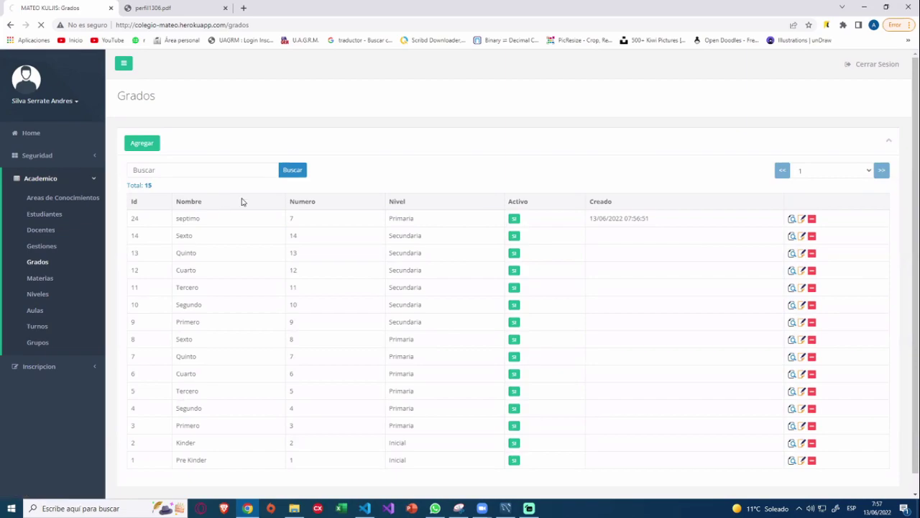
pyautogui.click(802, 219)
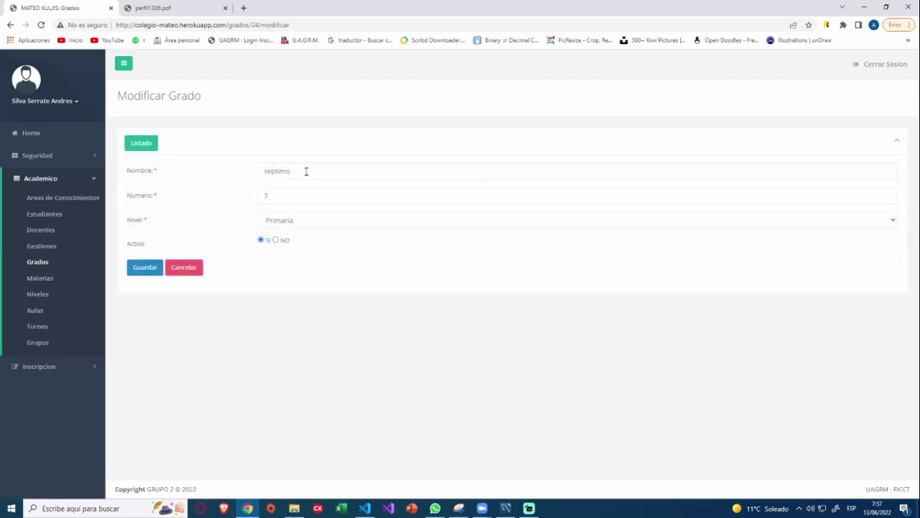
pyautogui.click(309, 171)
pyautogui.write('1')
pyautogui.click(151, 268)
pyautogui.click(142, 143)
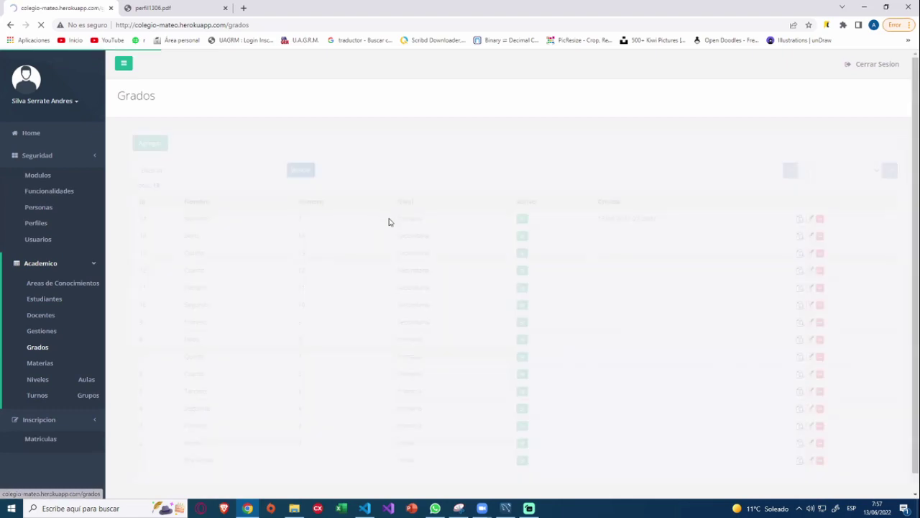
pyautogui.moveTo(179, 218); pyautogui.dragTo(219, 228)
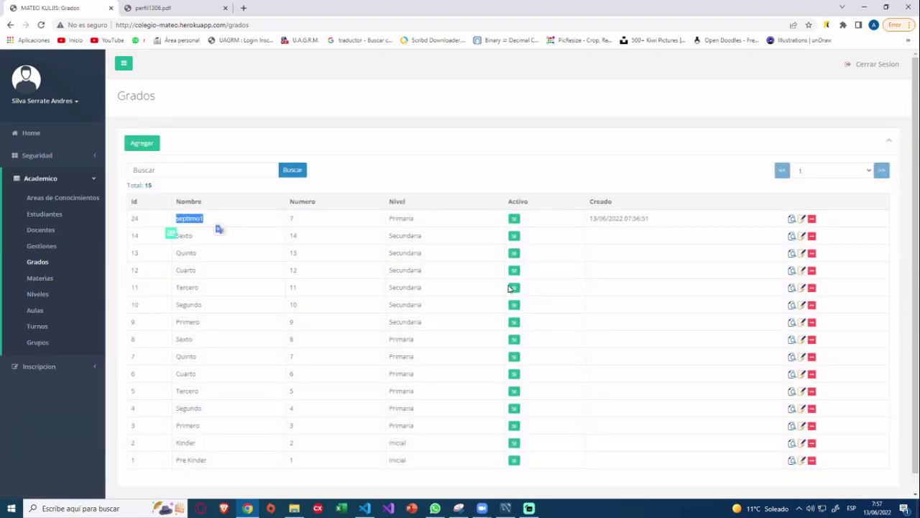
pyautogui.click(144, 316)
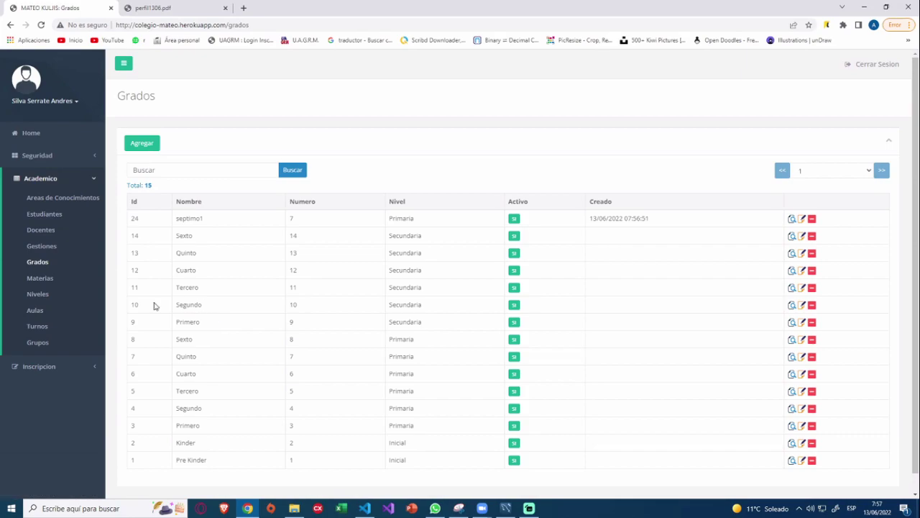
pyautogui.click(44, 281)
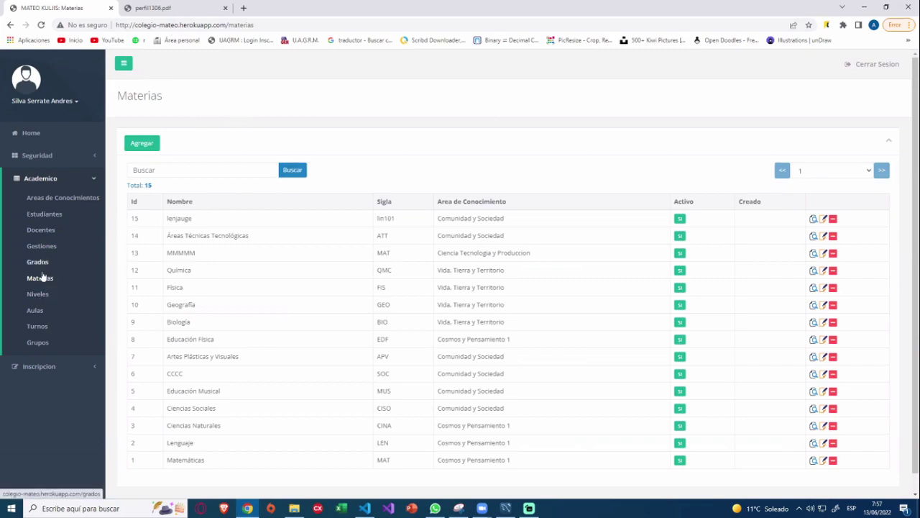
# Create active subject lenguaje2 with sigla len under Comunidad y Sociedad and save it.
pyautogui.scroll(-1, 442, 368)
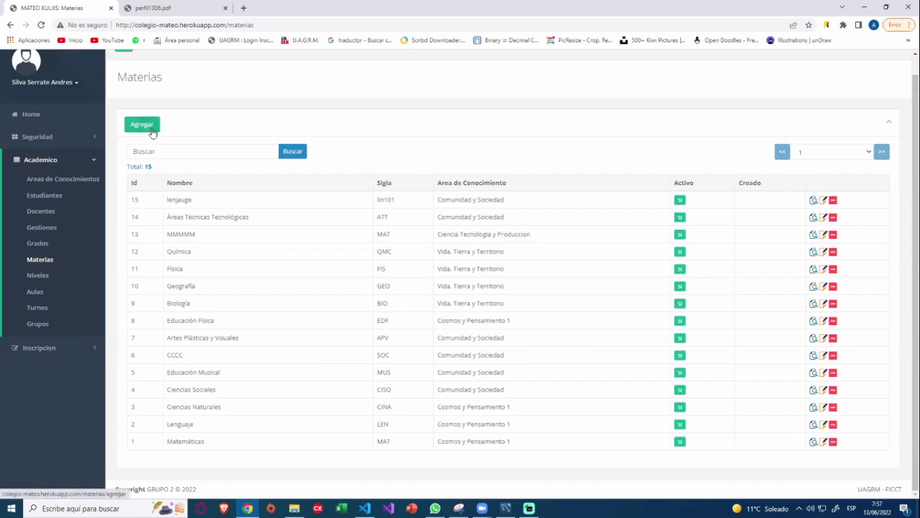
pyautogui.click(152, 130)
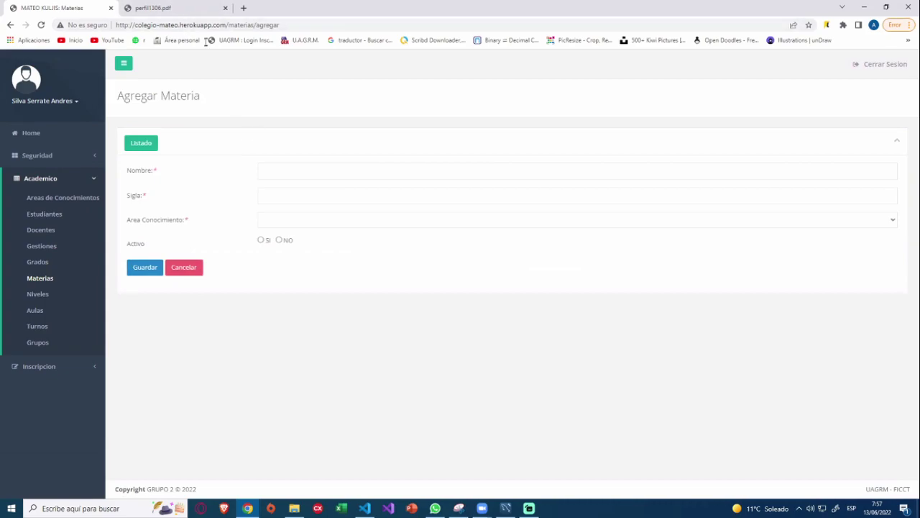
pyautogui.click(308, 170)
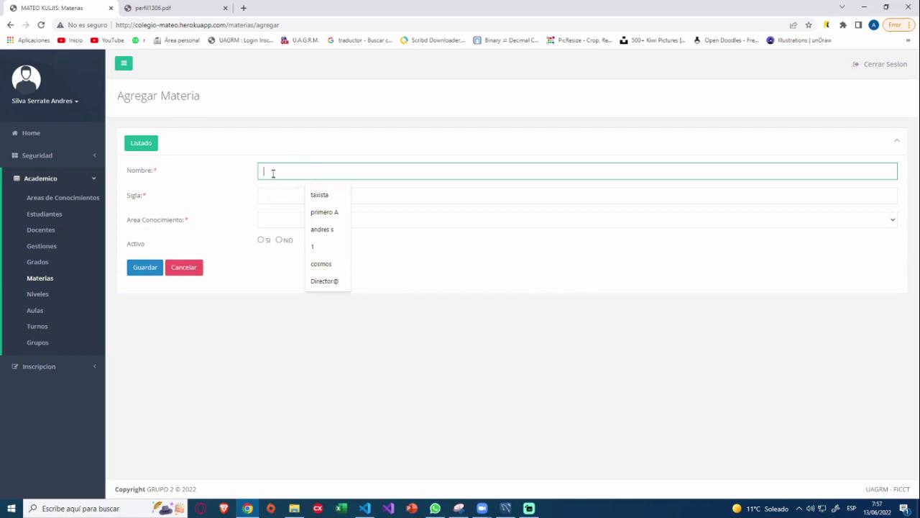
pyautogui.write('lenguaje2')
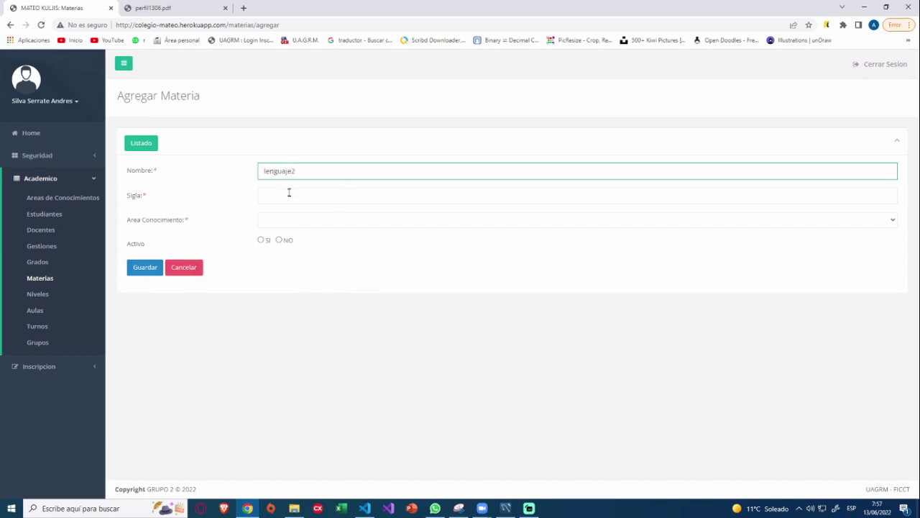
pyautogui.click(293, 197)
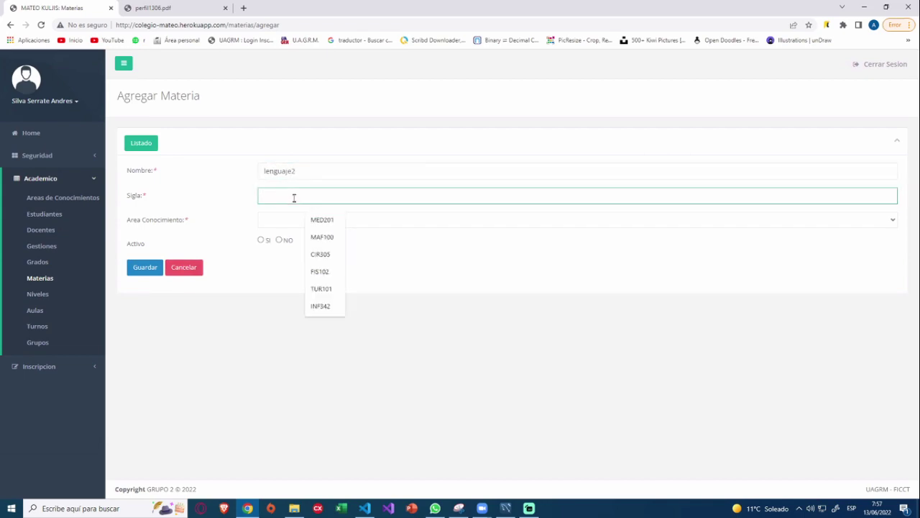
pyautogui.write('len')
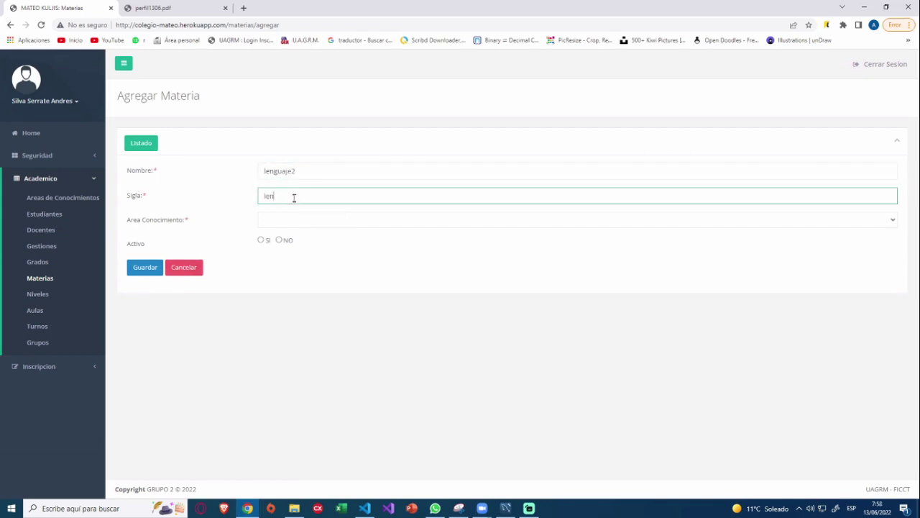
pyautogui.click(288, 219)
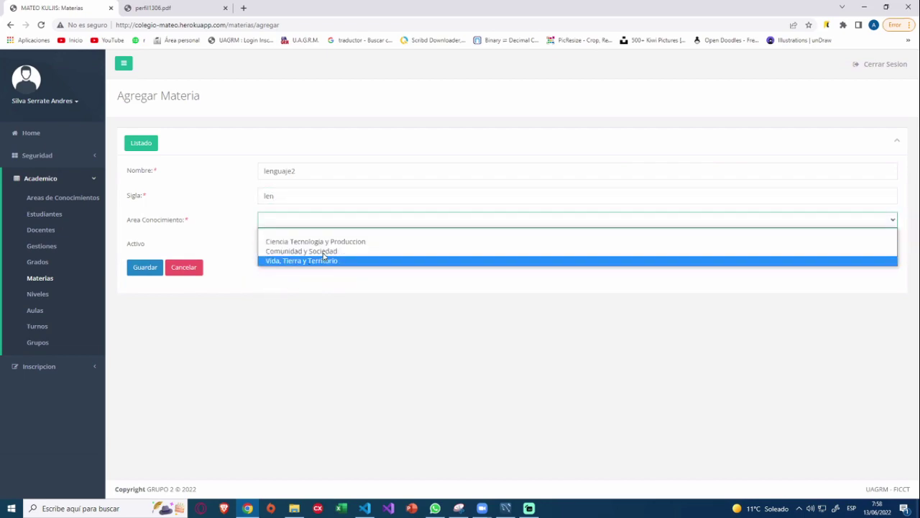
pyautogui.click(301, 251)
pyautogui.click(144, 268)
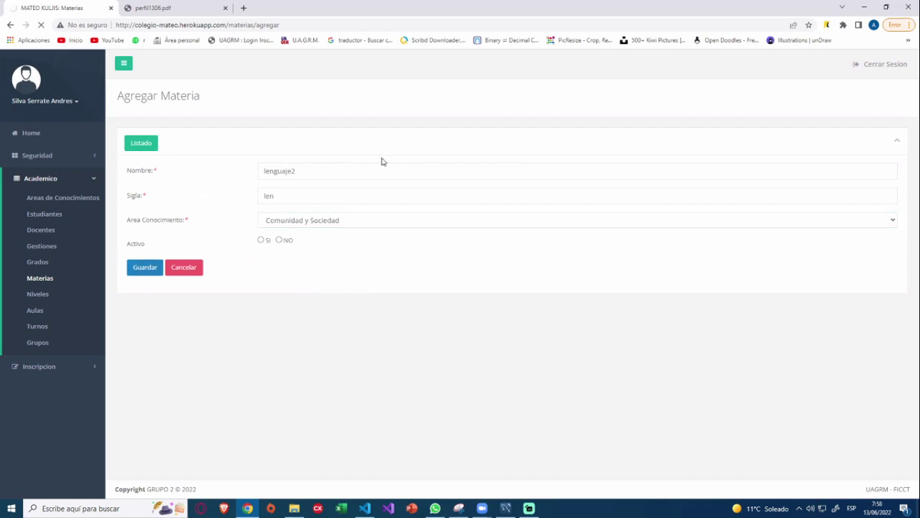
pyautogui.click(271, 226)
pyautogui.click(281, 251)
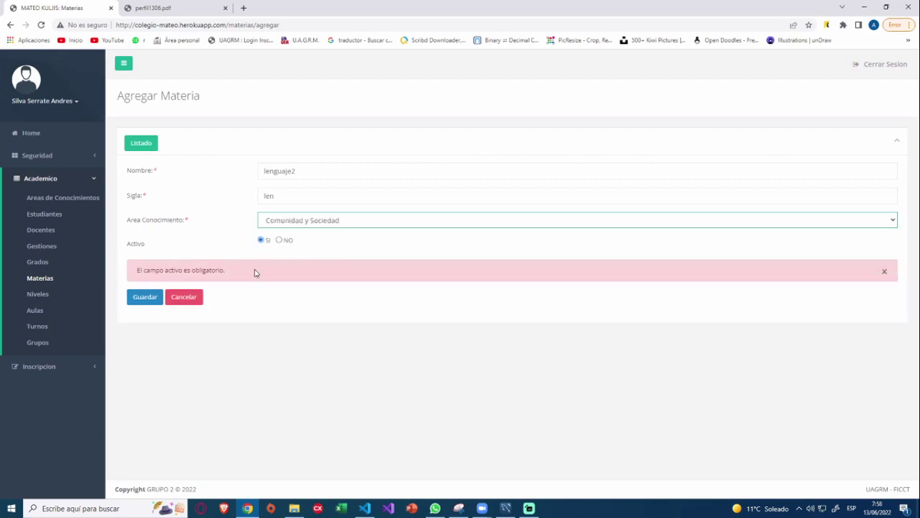
pyautogui.click(146, 296)
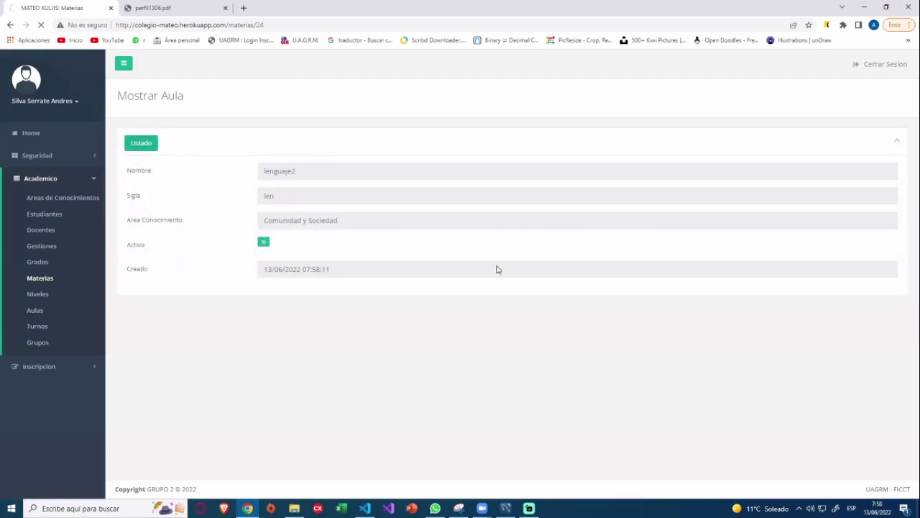
# Rename subject lenguaje2 to lenguaje3 and save it.
pyautogui.click(153, 148)
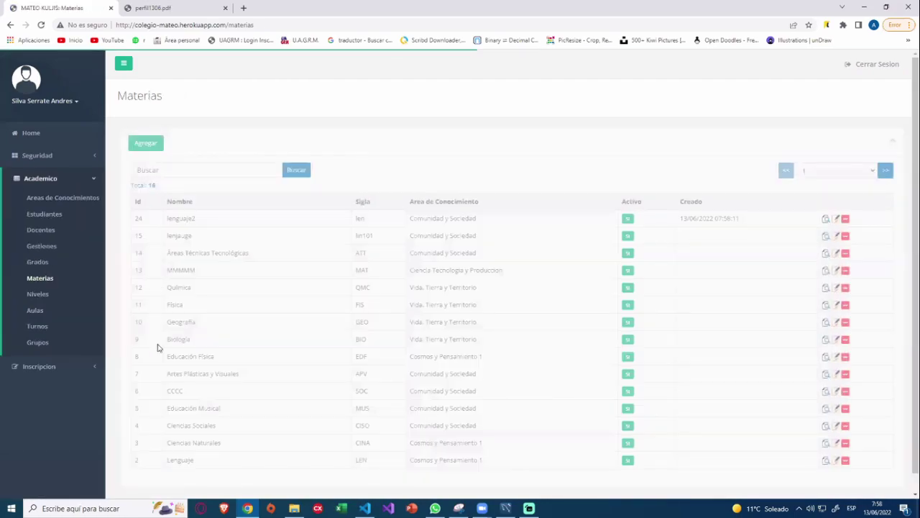
pyautogui.moveTo(202, 221); pyautogui.dragTo(162, 219)
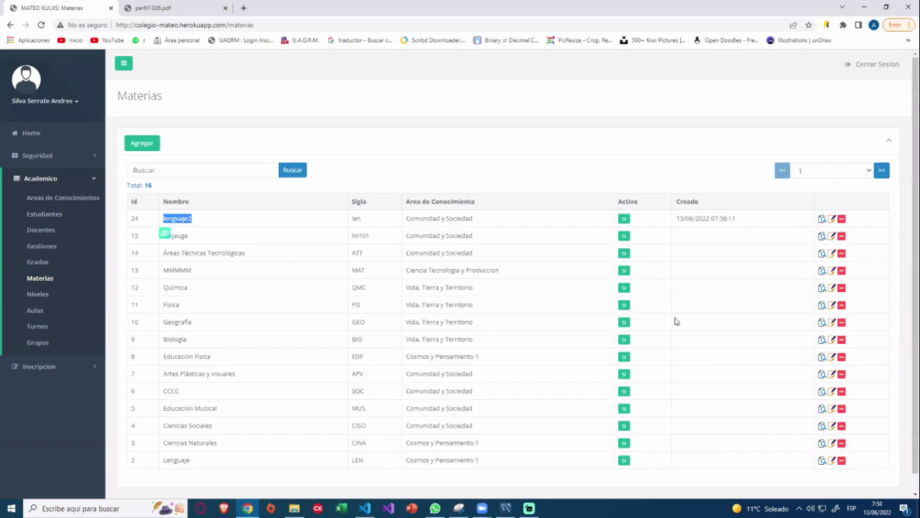
pyautogui.click(832, 220)
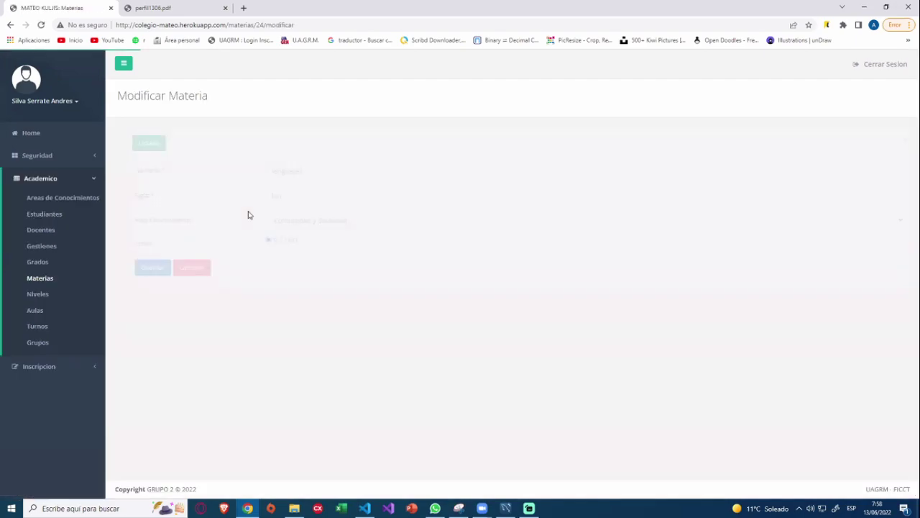
pyautogui.click(308, 171)
pyautogui.press('BackSpace')
pyautogui.write('3')
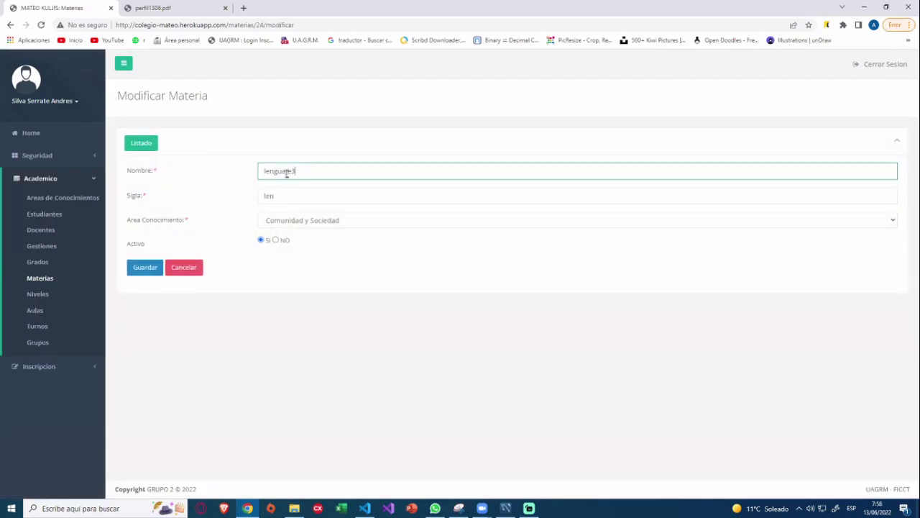
pyautogui.click(150, 268)
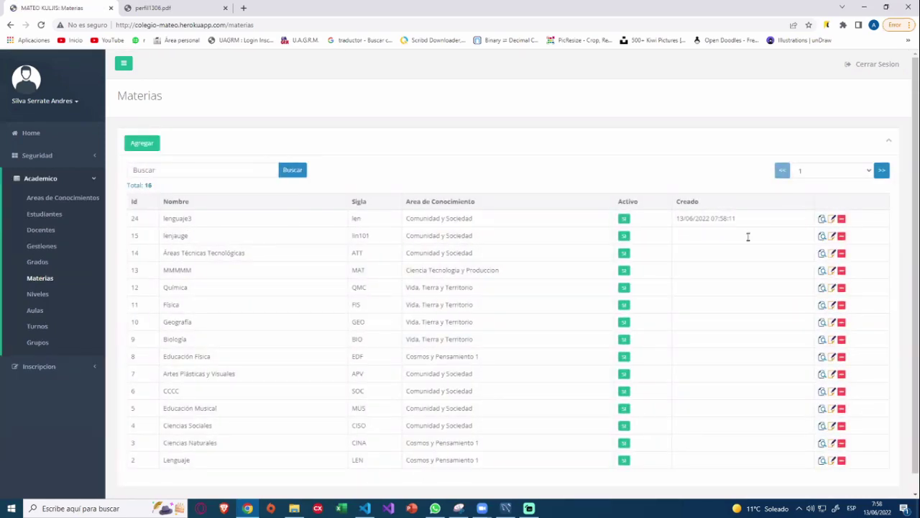
# Delete lenguaje3 from the Materias list, confirming the prompt, then open Niveles.
pyautogui.click(842, 219)
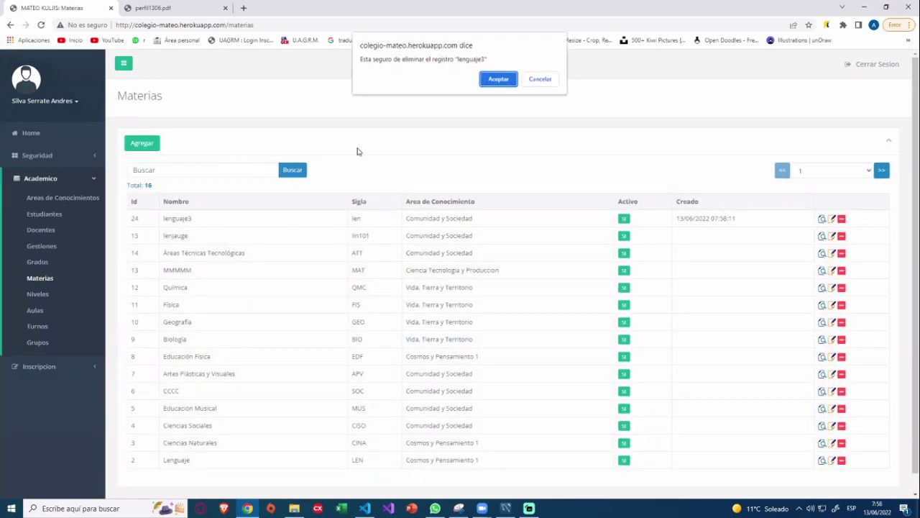
pyautogui.press('Return')
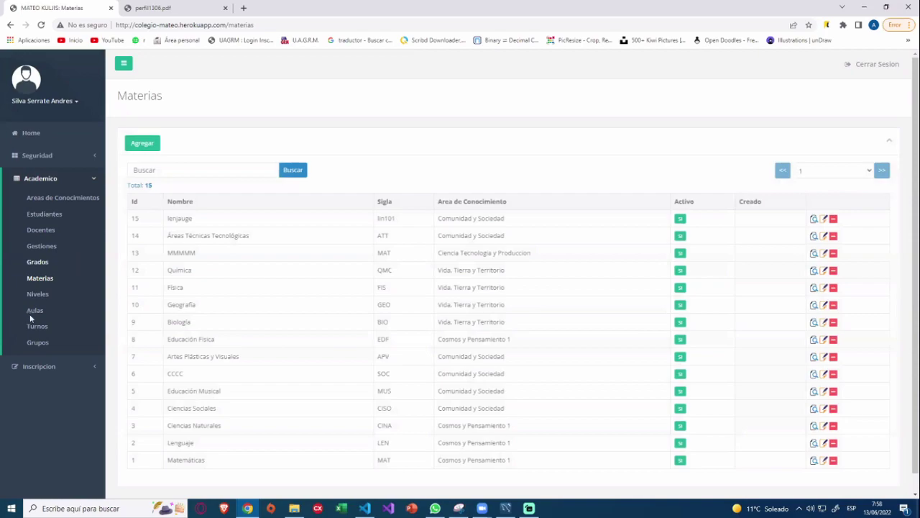
pyautogui.click(39, 294)
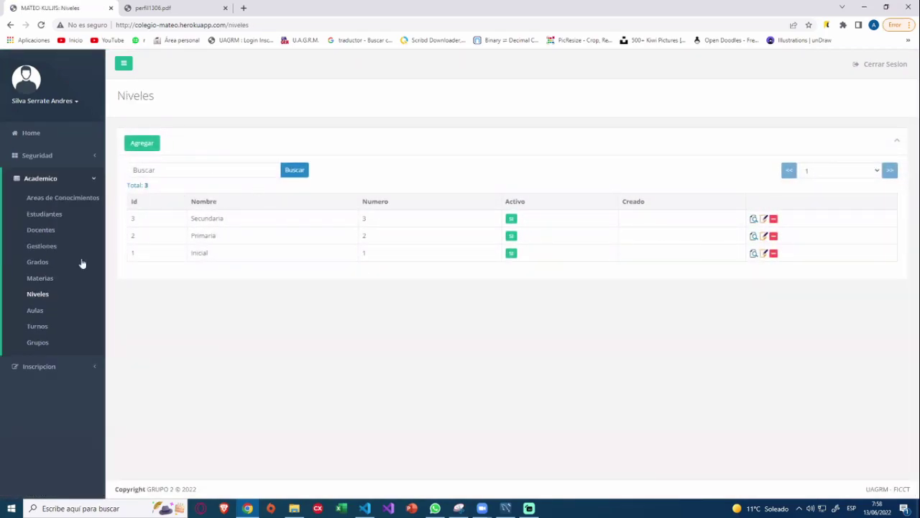
# In Aulas, add active classroom 13 with capacity 30 and save it.
pyautogui.click(35, 311)
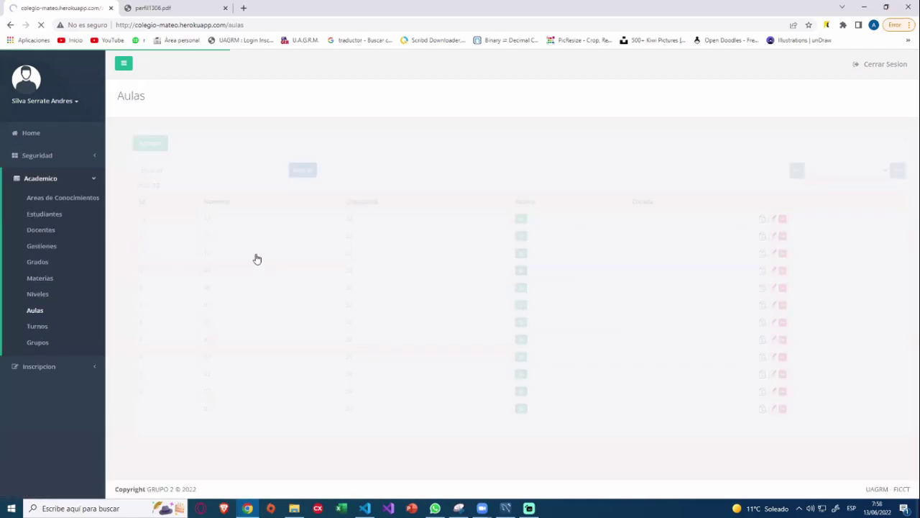
pyautogui.click(145, 148)
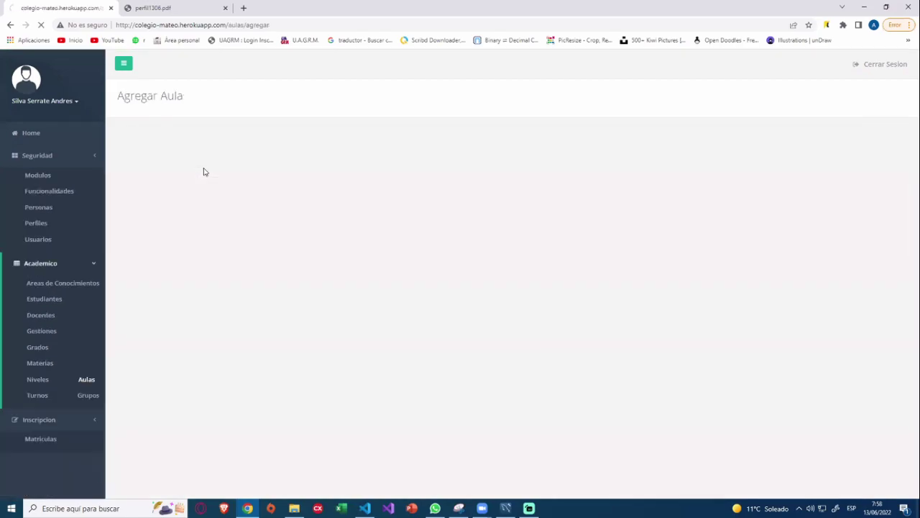
pyautogui.click(312, 172)
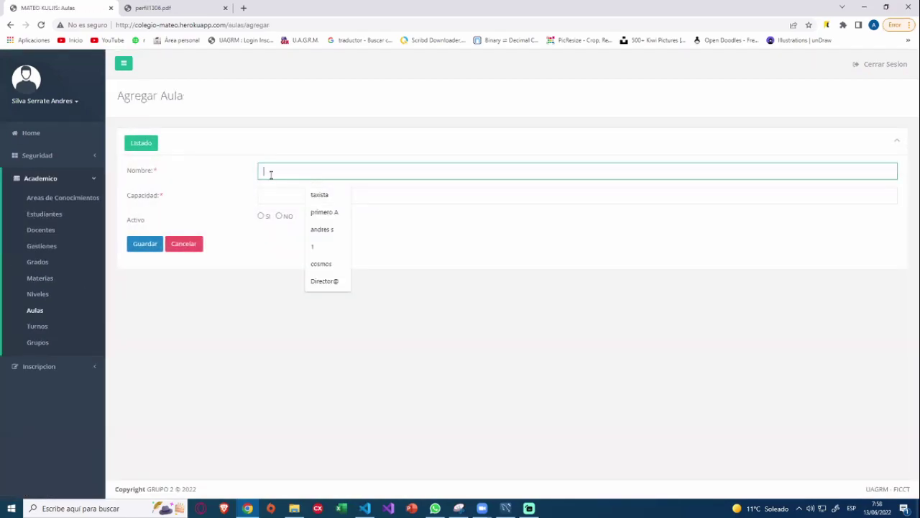
pyautogui.write('13')
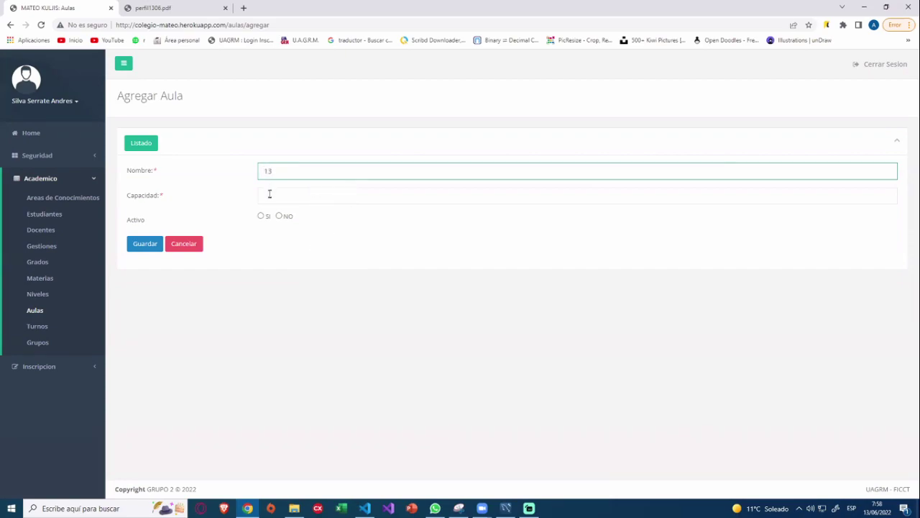
pyautogui.click(270, 194)
pyautogui.click(314, 221)
pyautogui.click(261, 216)
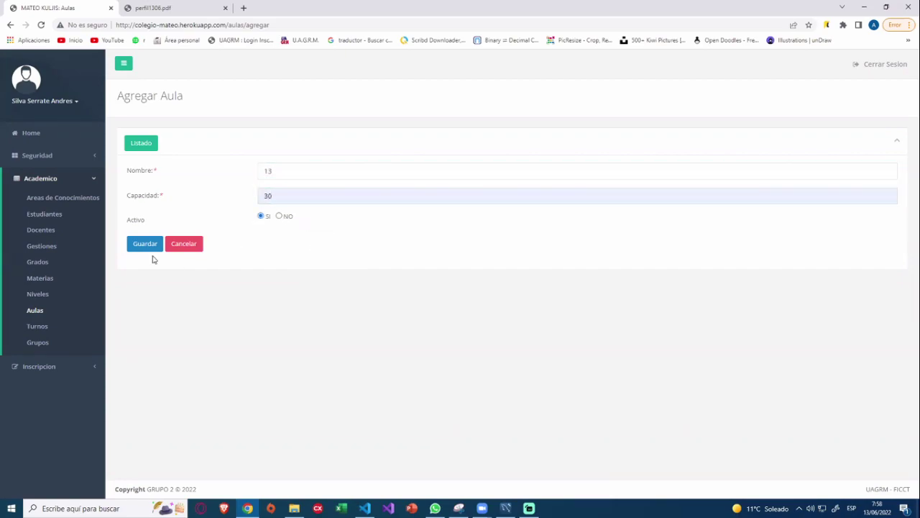
pyautogui.click(141, 248)
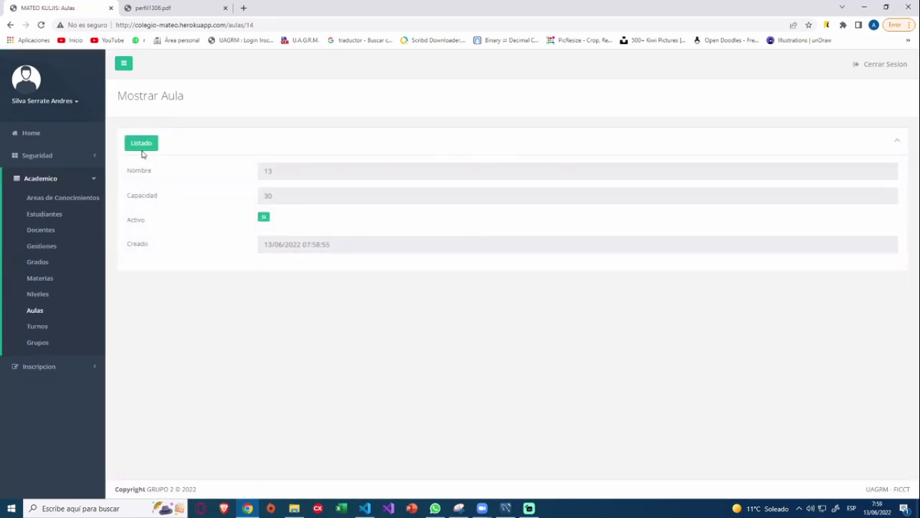
pyautogui.click(142, 152)
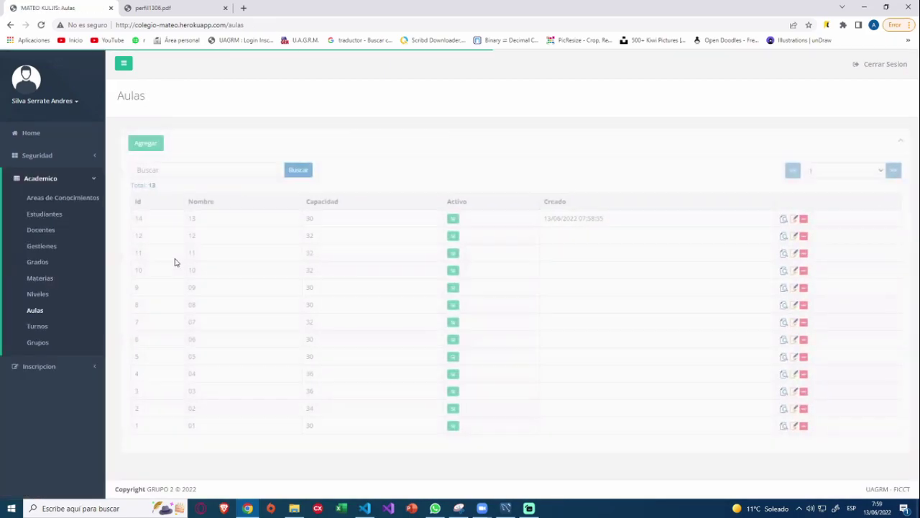
# Rename the new classroom to 14 and save it.
pyautogui.moveTo(131, 218); pyautogui.dragTo(380, 232)
pyautogui.click(790, 218)
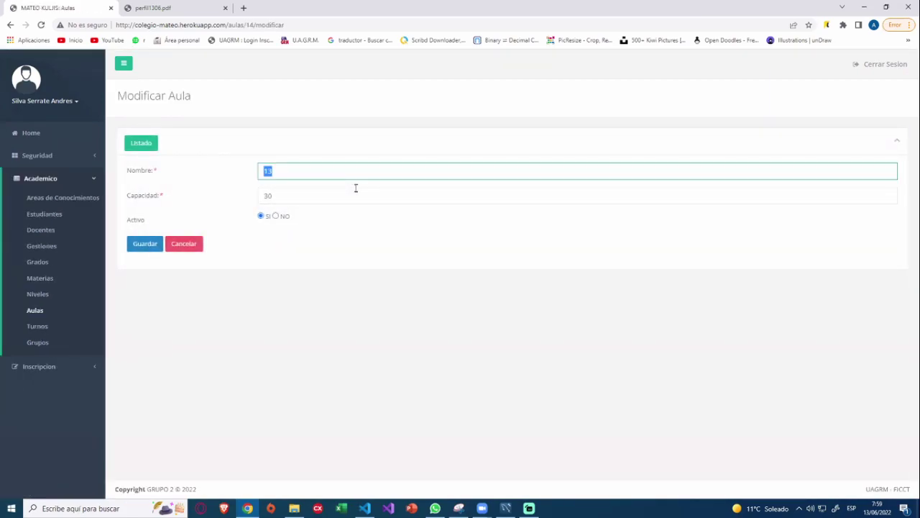
pyautogui.write('14')
pyautogui.click(144, 246)
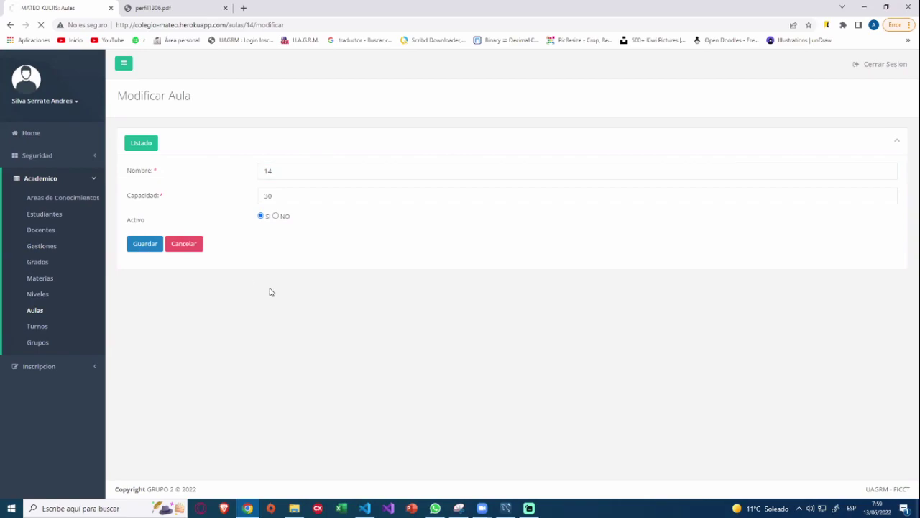
pyautogui.click(151, 146)
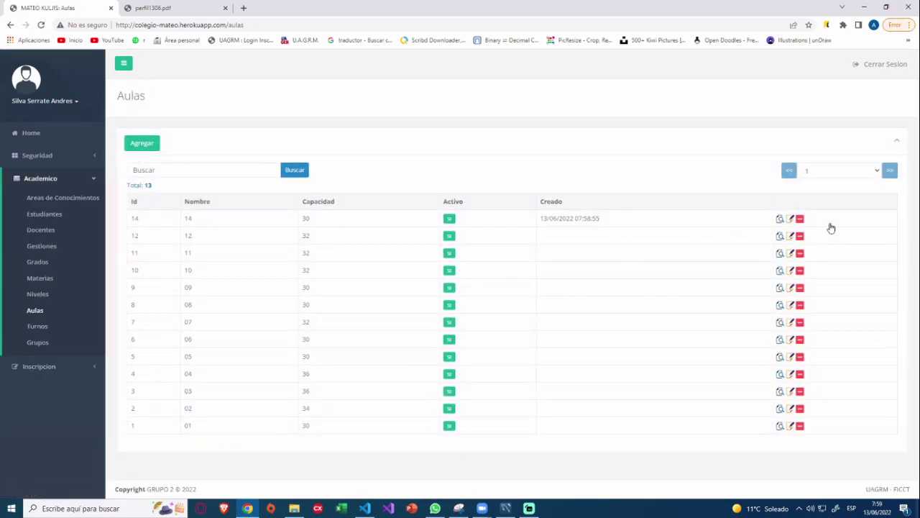
# Delete classroom 14 with Aceptar, then start a new shift from the Turnos list.
pyautogui.click(800, 219)
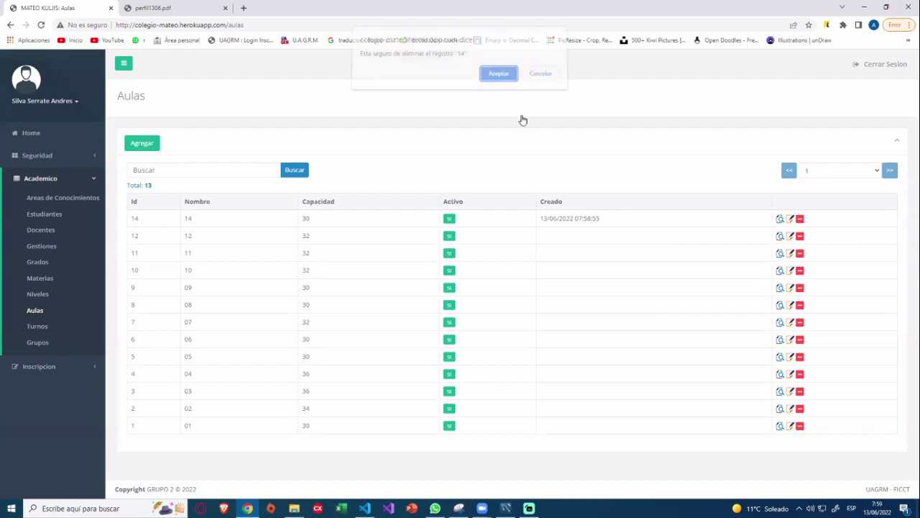
pyautogui.click(507, 83)
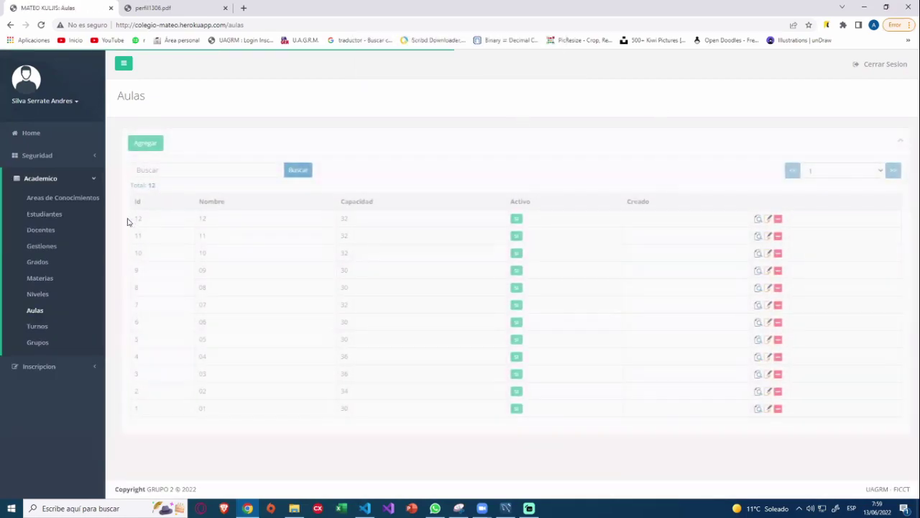
pyautogui.click(37, 326)
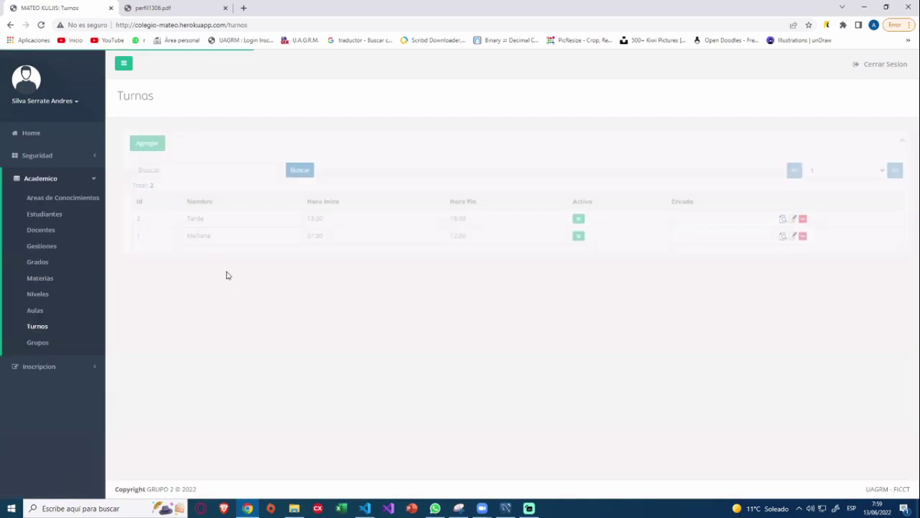
pyautogui.click(155, 148)
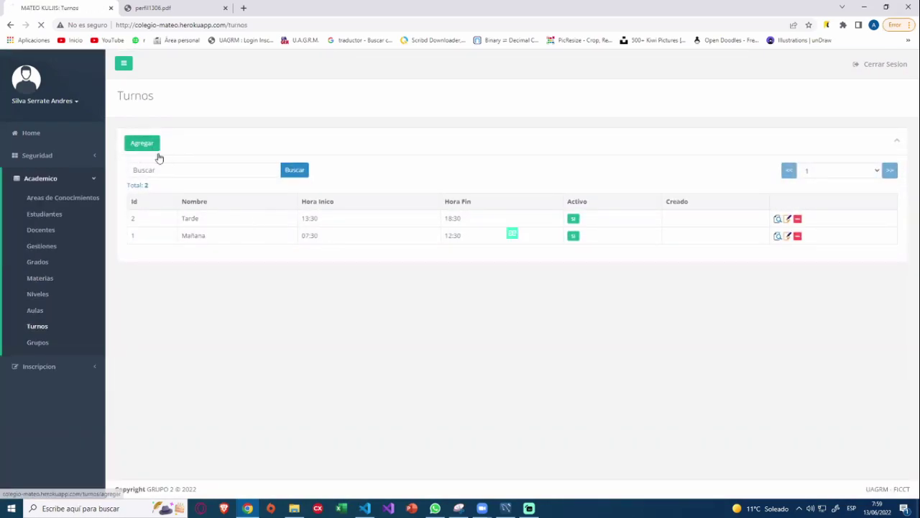
# Name the new shift noche and set its start time to 18:00.
pyautogui.click(298, 172)
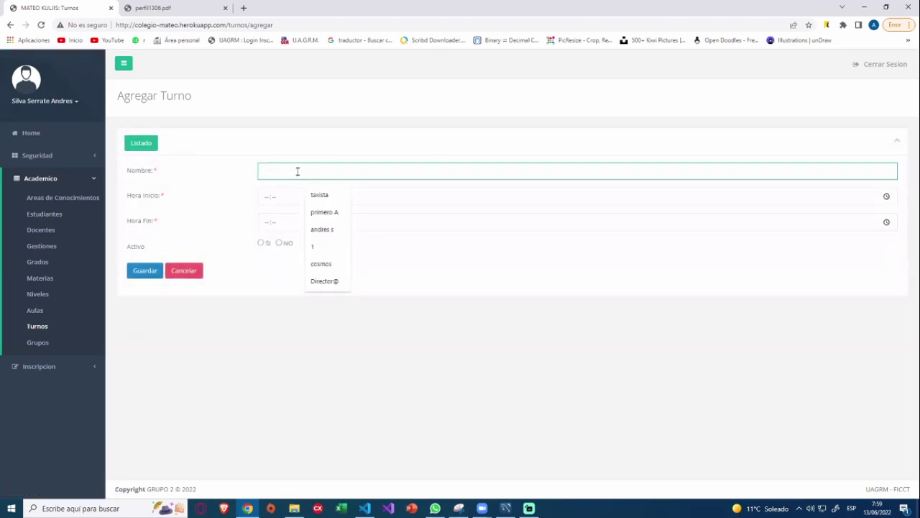
pyautogui.write('noche')
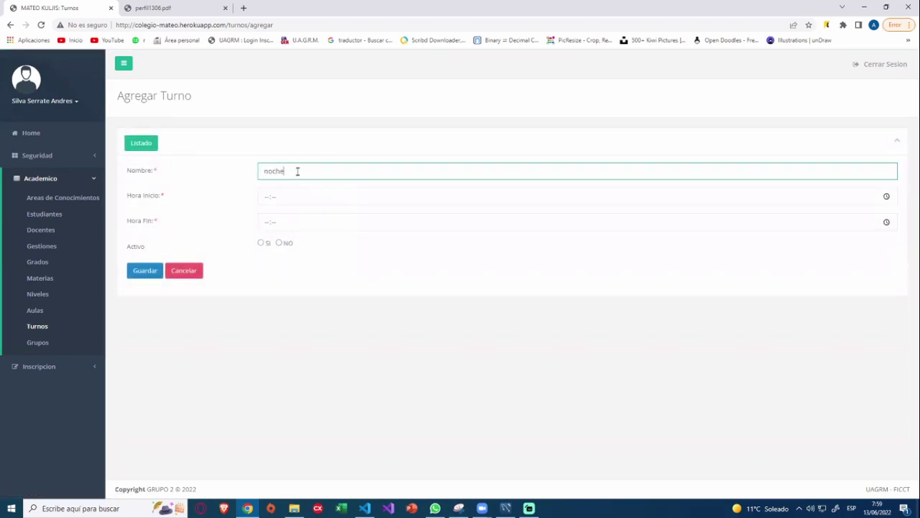
pyautogui.click(337, 203)
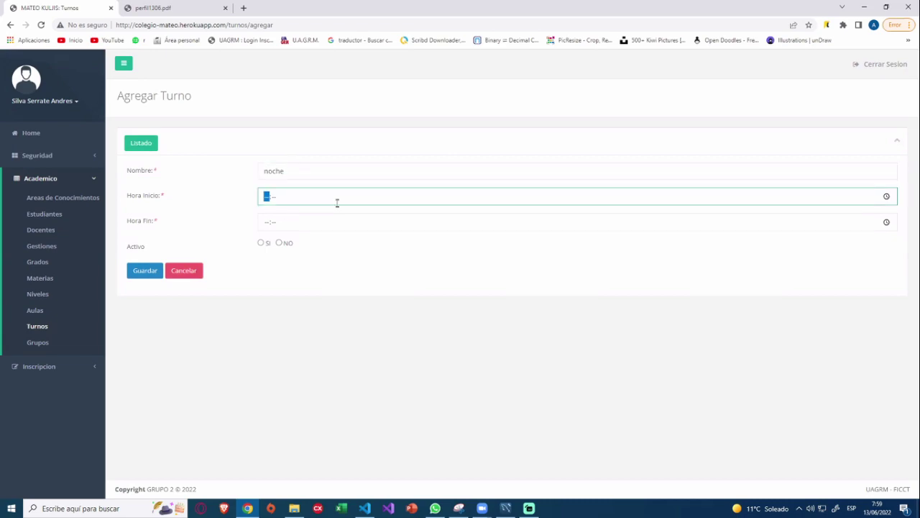
pyautogui.click(533, 196)
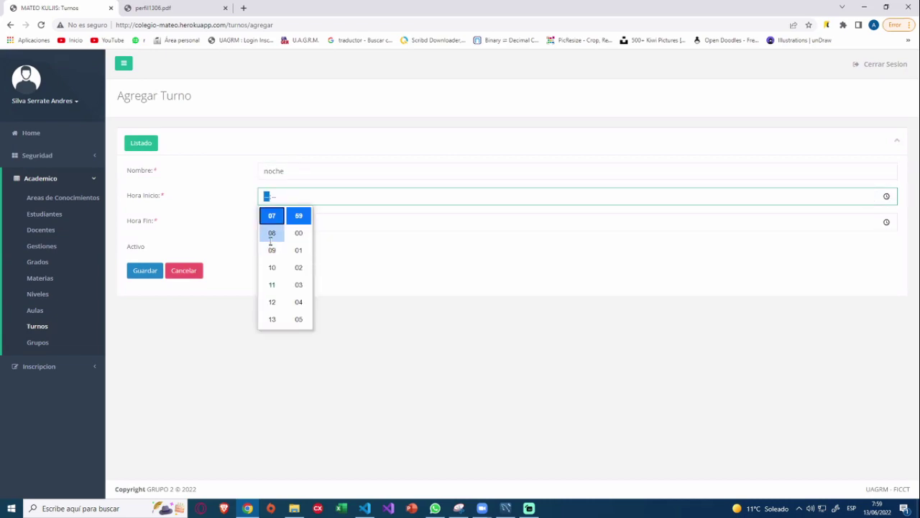
pyautogui.press('Down')
pyautogui.press('Down')
pyautogui.press('Down')
pyautogui.scroll(2, 273, 314)
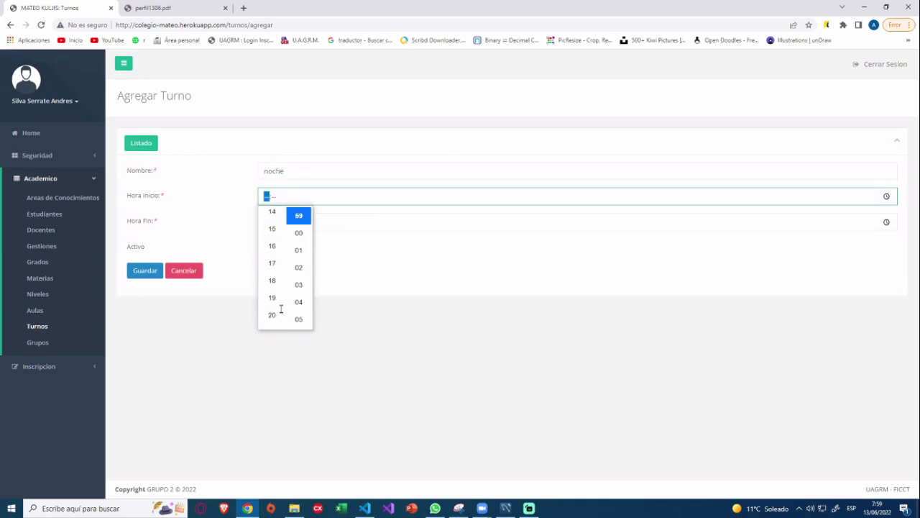
pyautogui.scroll(-3, 277, 298)
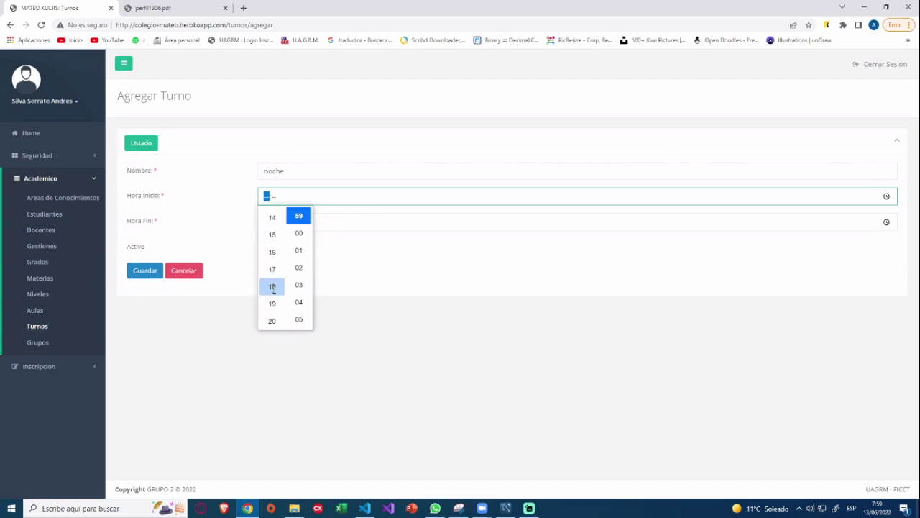
pyautogui.click(272, 302)
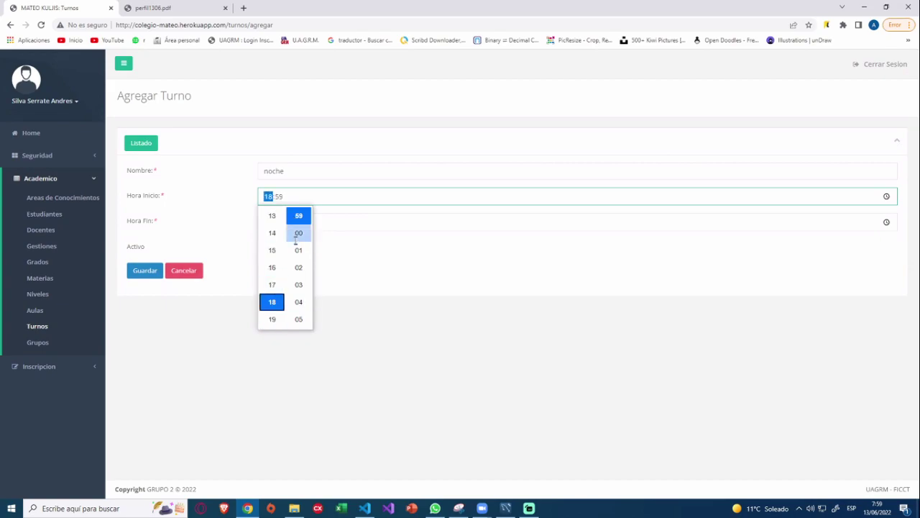
pyautogui.scroll(2, 296, 243)
pyautogui.scroll(-2, 297, 245)
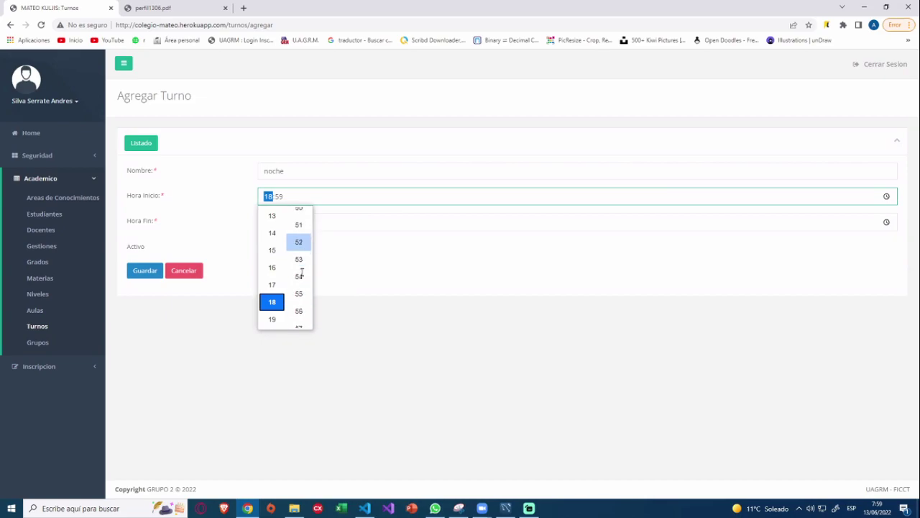
pyautogui.click(299, 233)
# Set the end time to 22:00, mark the shift active, and save it.
pyautogui.click(371, 222)
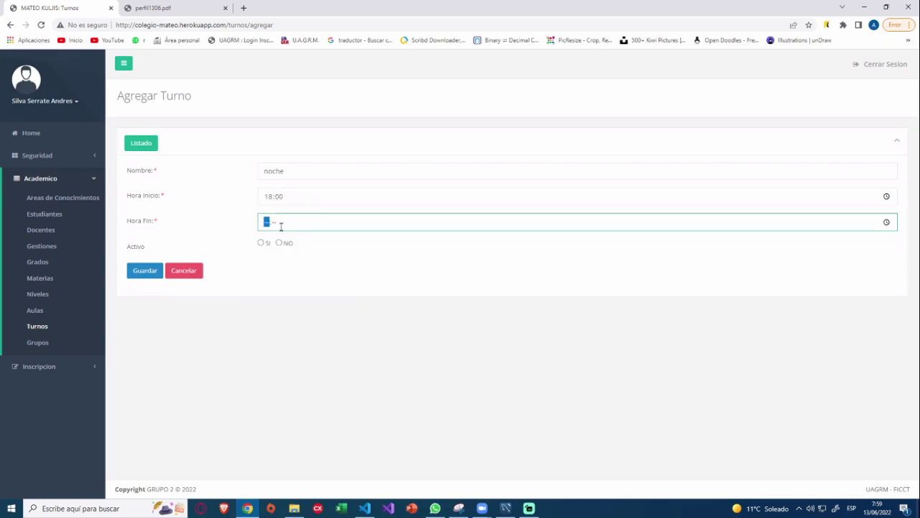
pyautogui.click(861, 230)
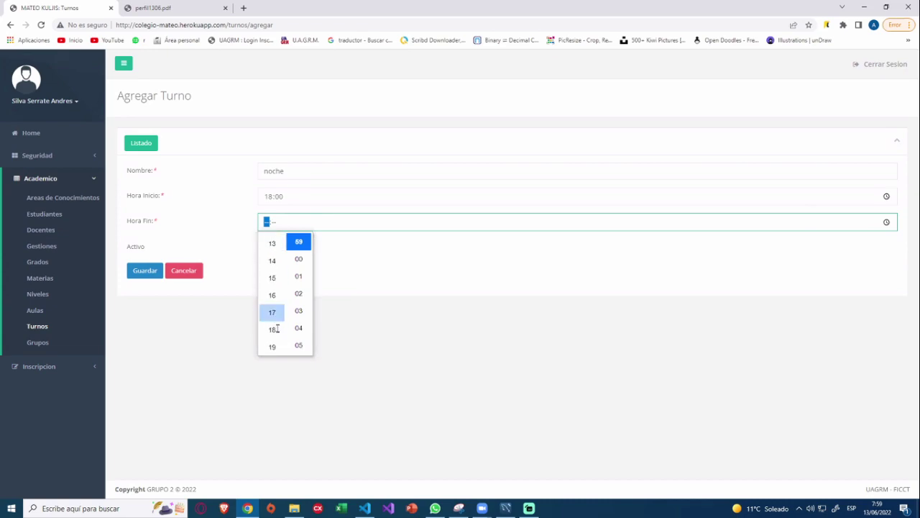
pyautogui.scroll(-3, 276, 329)
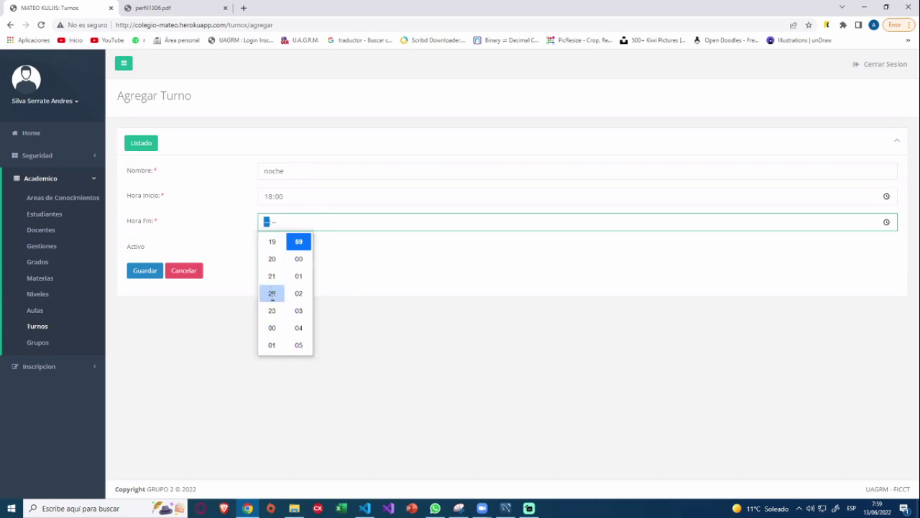
pyautogui.click(271, 293)
pyautogui.scroll(-8, 299, 343)
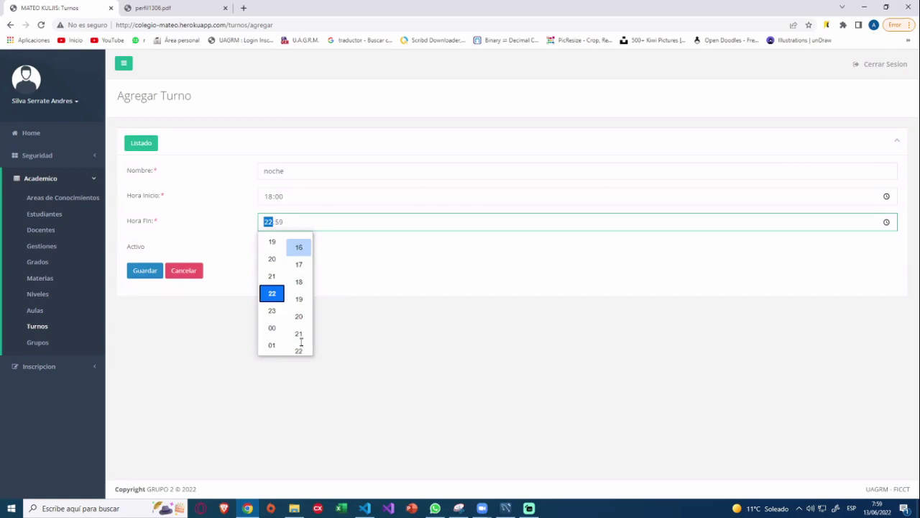
pyautogui.scroll(-15, 301, 341)
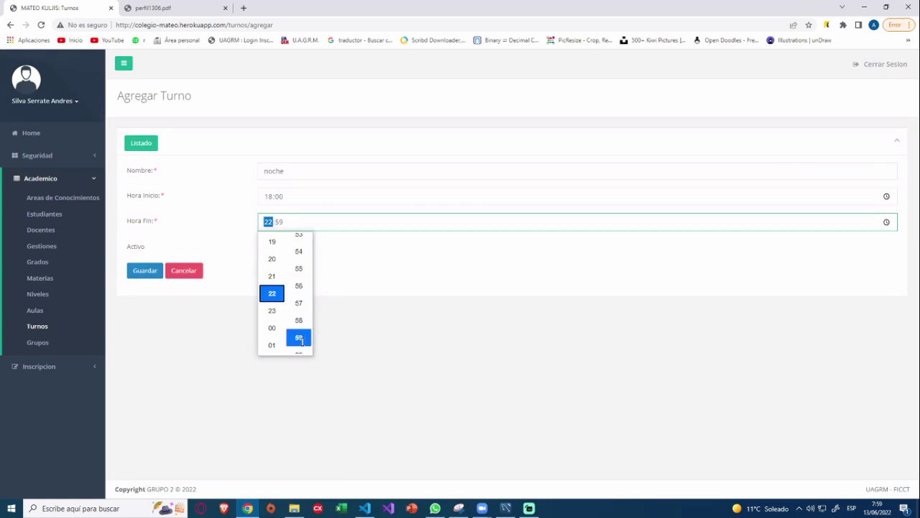
pyautogui.scroll(-5, 299, 340)
pyautogui.click(300, 260)
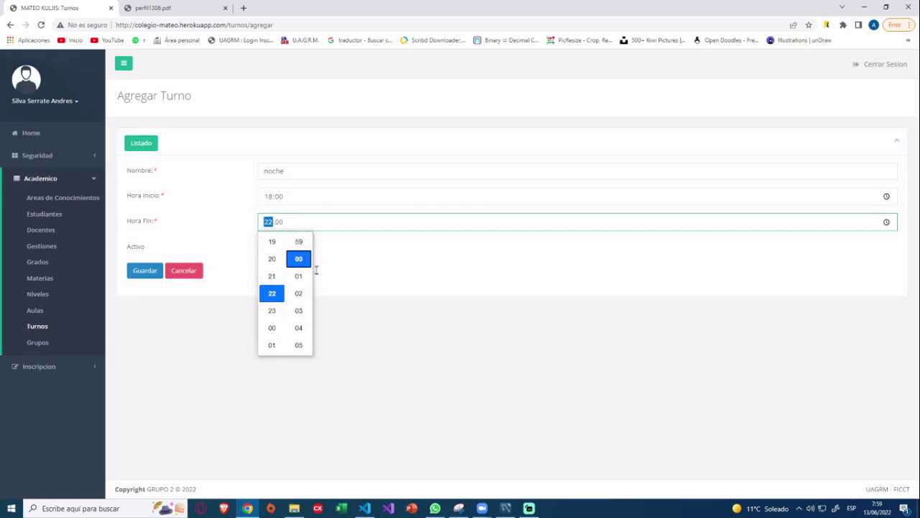
pyautogui.click(316, 269)
pyautogui.click(260, 242)
pyautogui.click(155, 274)
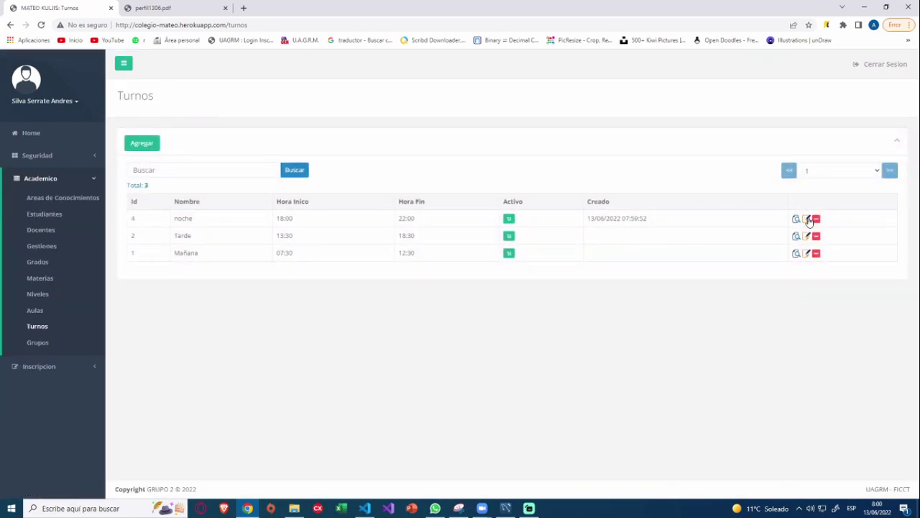
# Rename the noche shift to noche1 and save it.
pyautogui.click(809, 220)
pyautogui.click(294, 171)
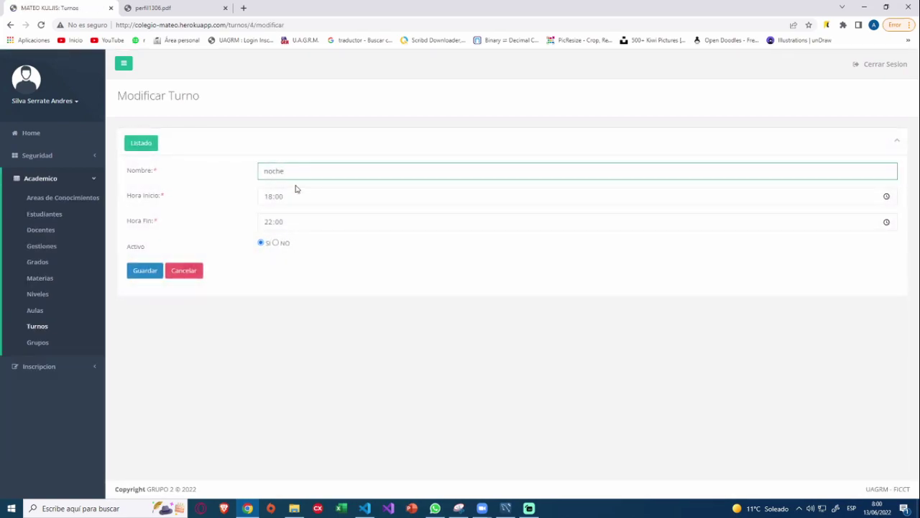
pyautogui.write('1')
pyautogui.click(145, 270)
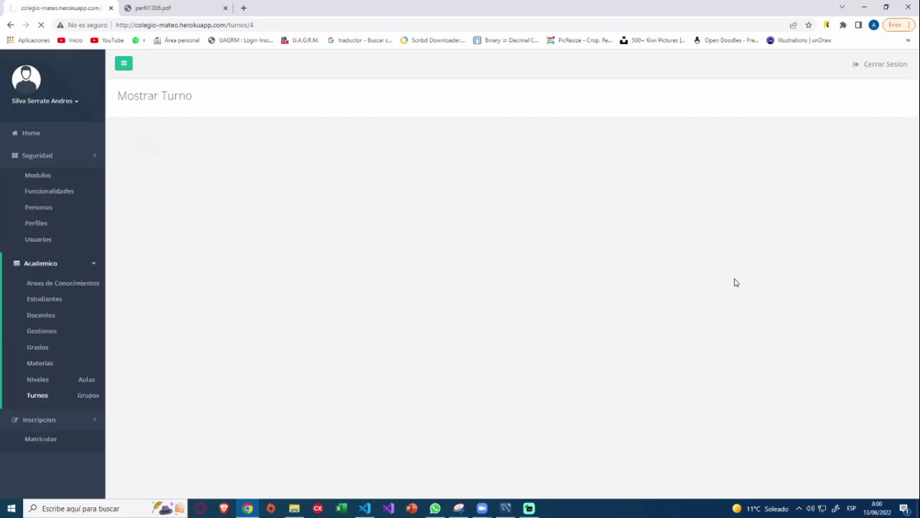
# Delete the noche1 shift from the Turnos list, leaving Tarde and Mañana.
pyautogui.click(153, 146)
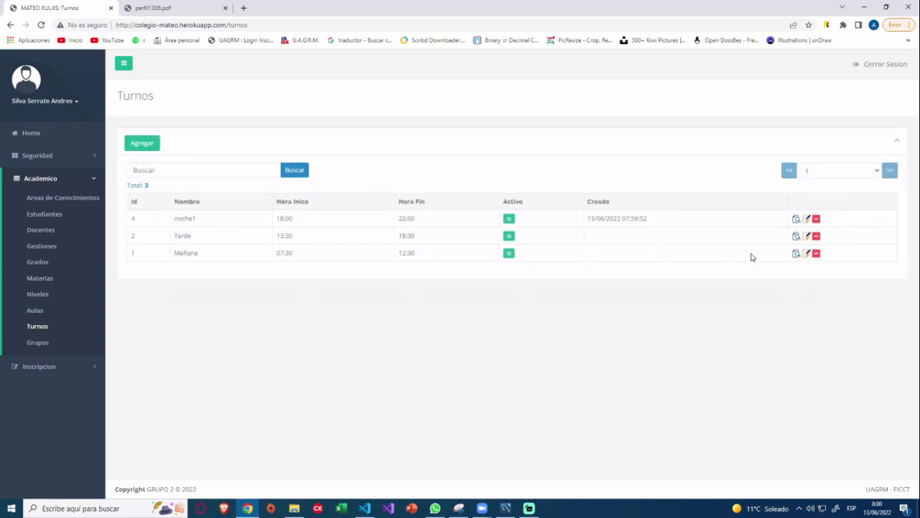
pyautogui.click(817, 219)
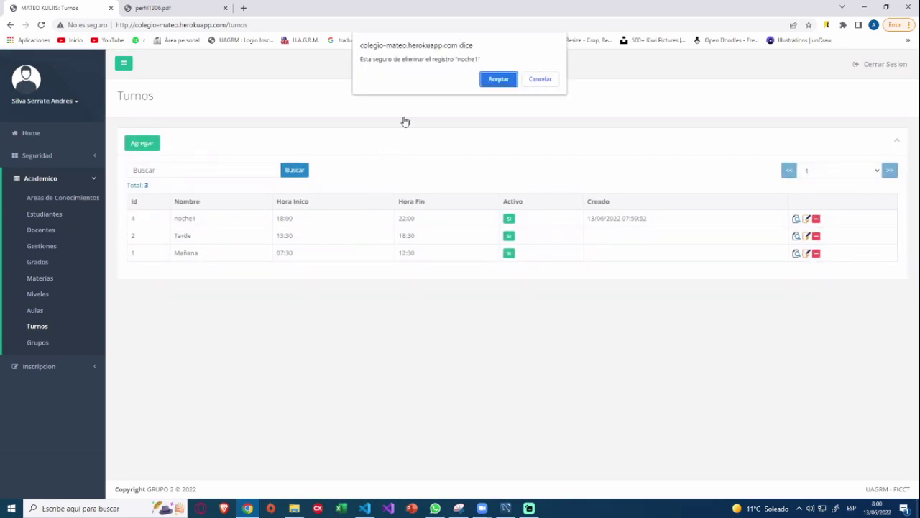
pyautogui.click(500, 84)
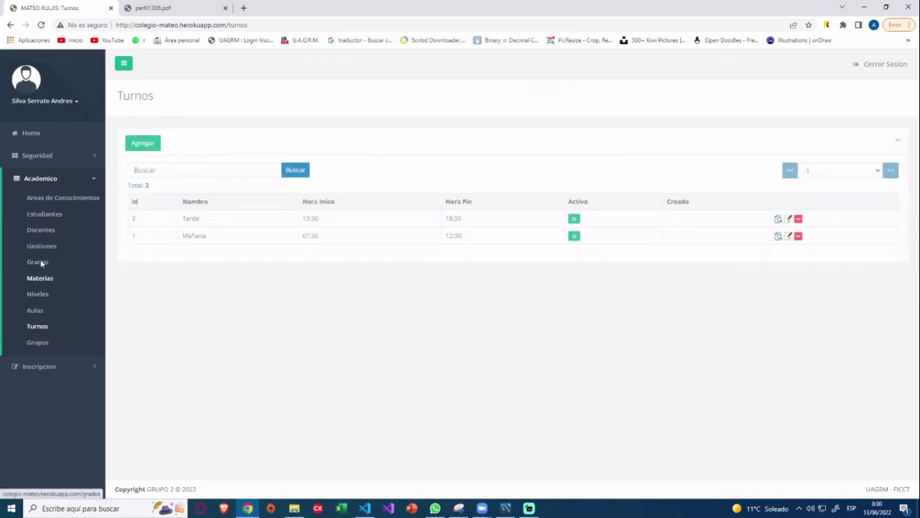
# Open the empty Agregar Grupo form from the Grupos list of 7 groups.
pyautogui.click(42, 343)
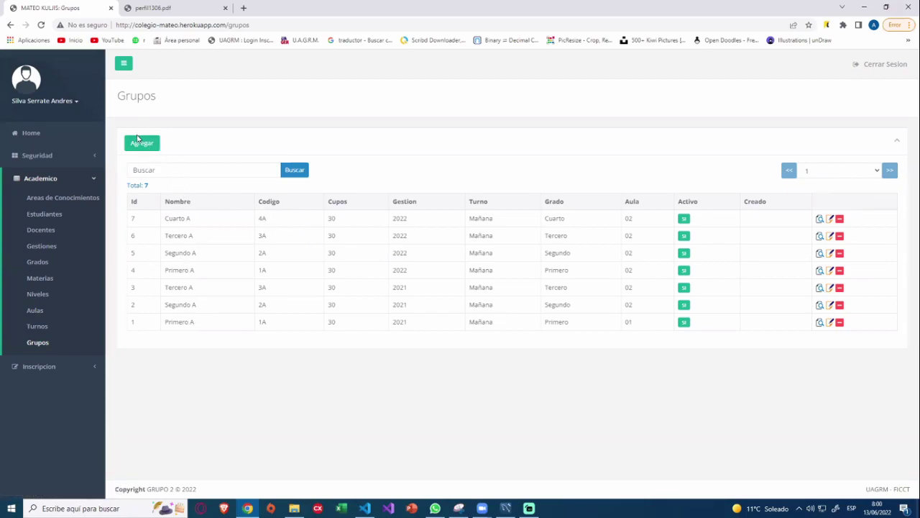
pyautogui.click(138, 143)
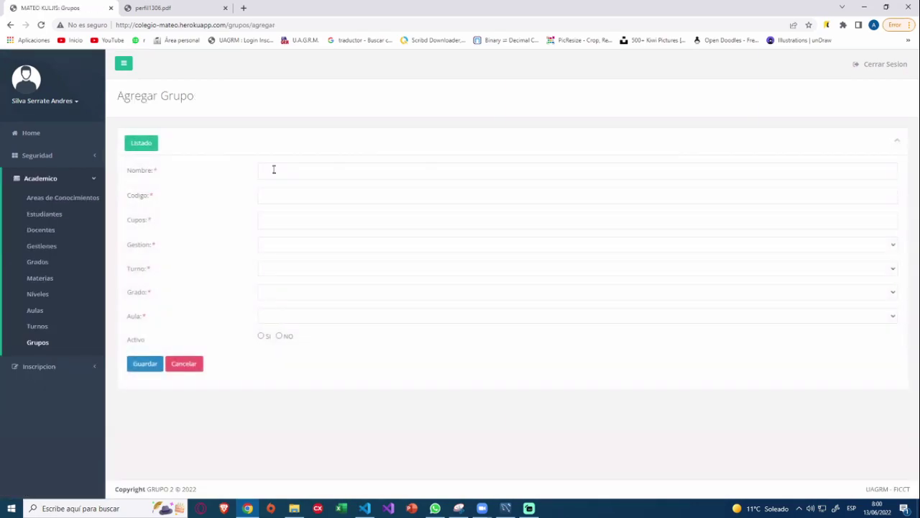
# Enter name cuarto B, code mateo and 30 places for the new group.
pyautogui.click(274, 170)
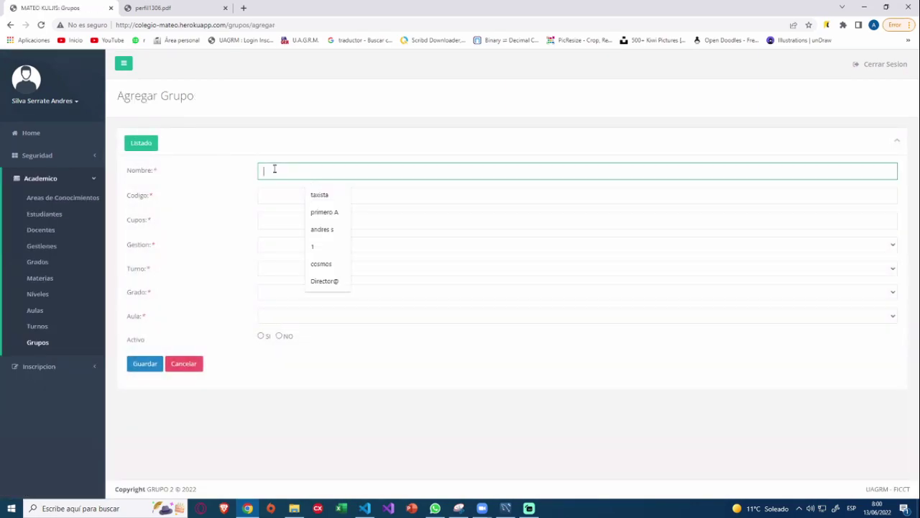
pyautogui.write('qu')
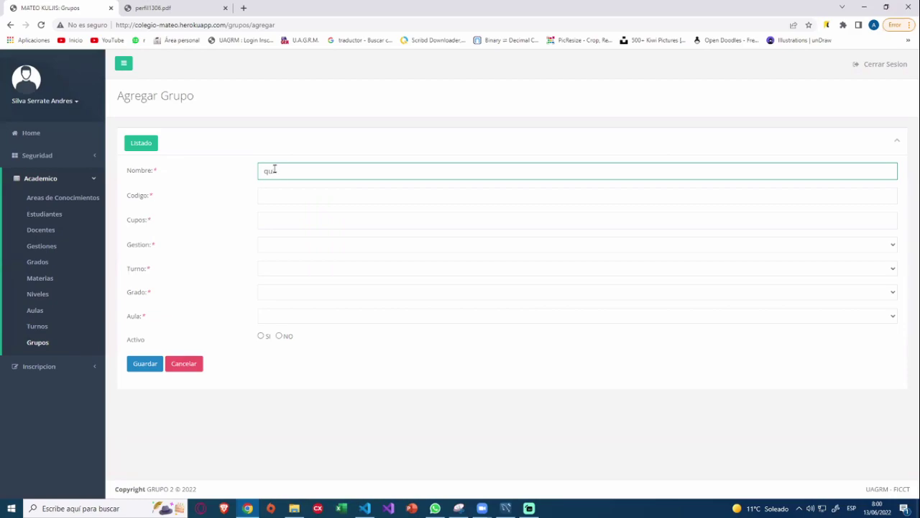
pyautogui.press('BackSpace')
pyautogui.press('BackSpace')
pyautogui.write('cua')
pyautogui.click(293, 190)
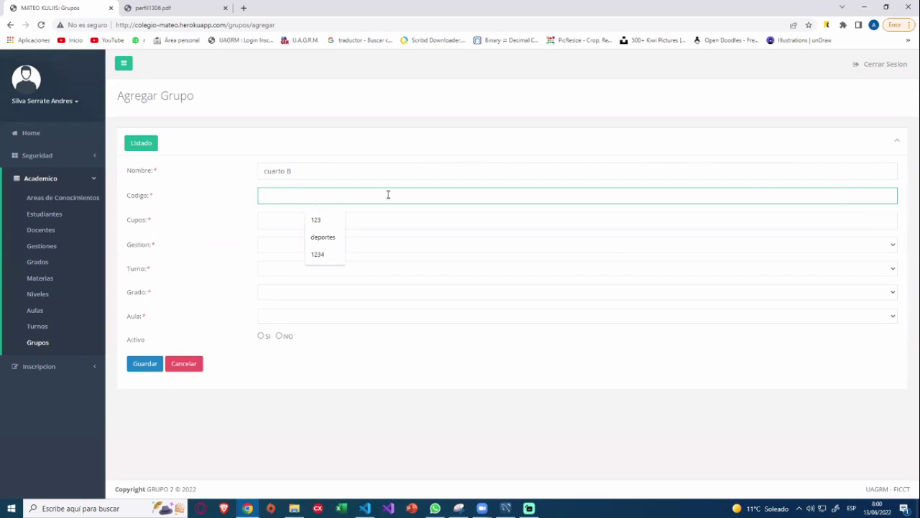
pyautogui.write('mateo')
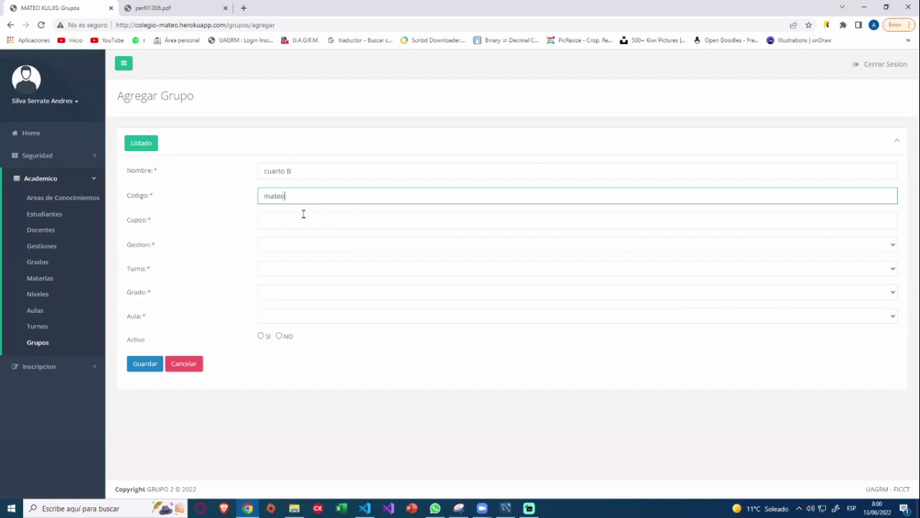
pyautogui.click(303, 215)
pyautogui.write('30')
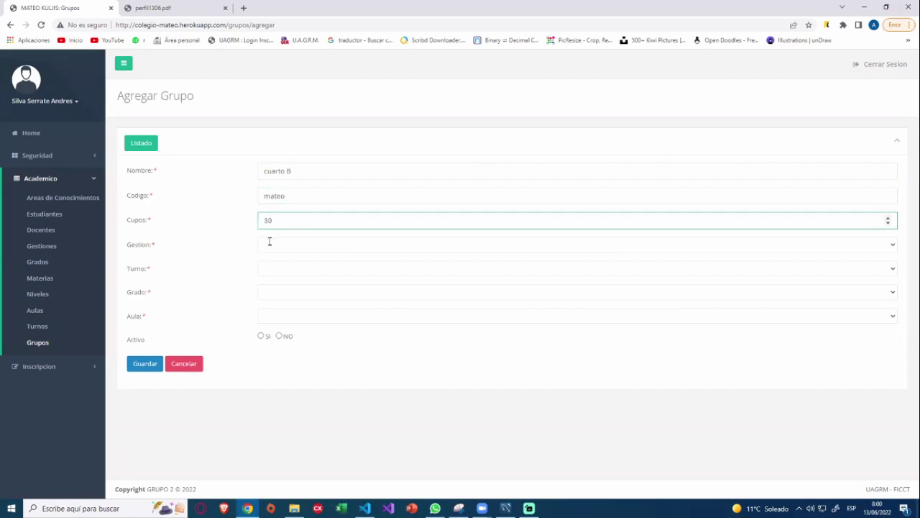
# Choose Gestion 2022, Mañana shift, Cuarto grade, classroom 12, mark it active, and save.
pyautogui.click(269, 243)
pyautogui.click(277, 276)
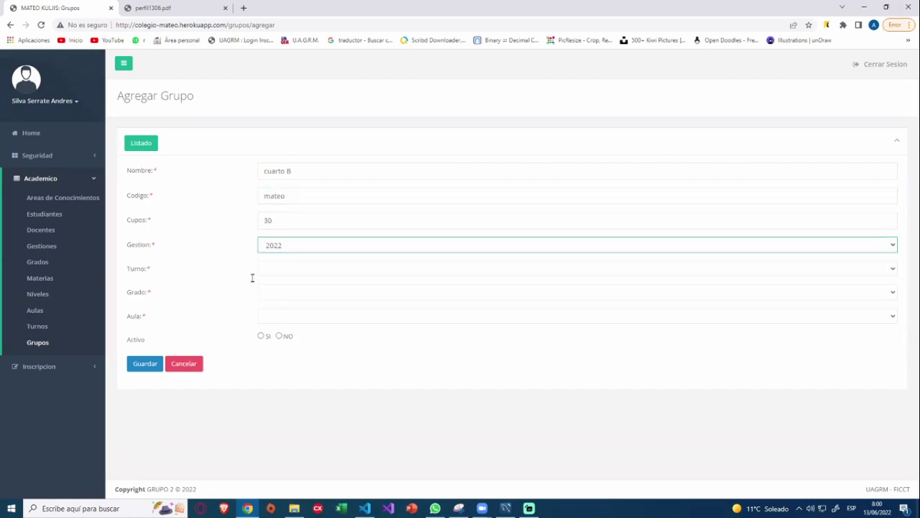
pyautogui.click(289, 270)
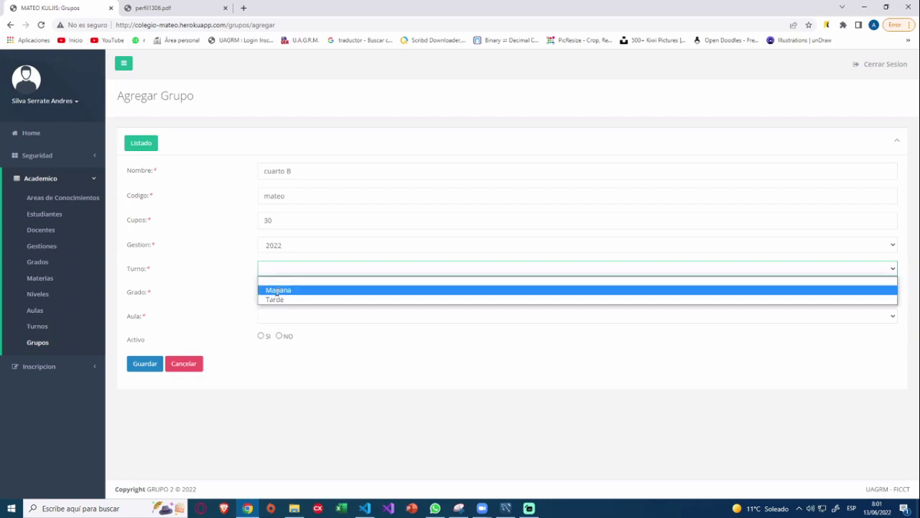
pyautogui.click(277, 291)
pyautogui.click(291, 293)
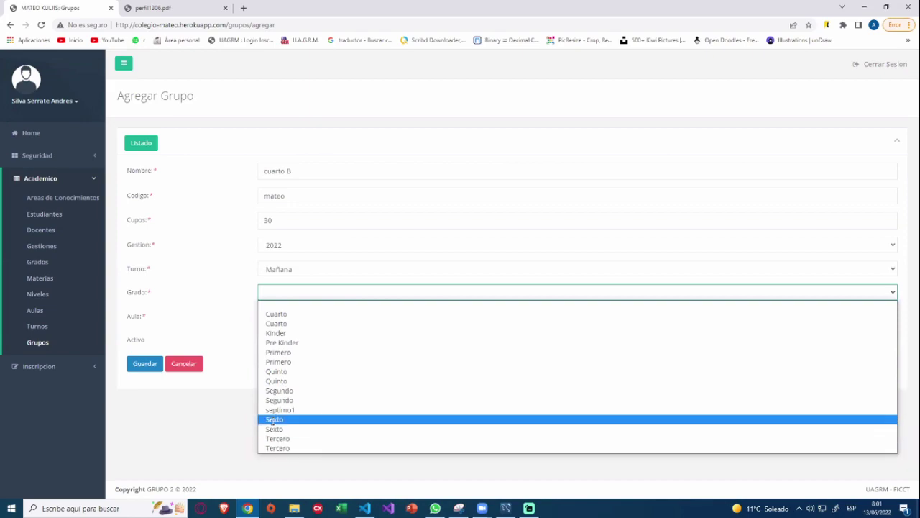
pyautogui.click(289, 314)
pyautogui.click(301, 315)
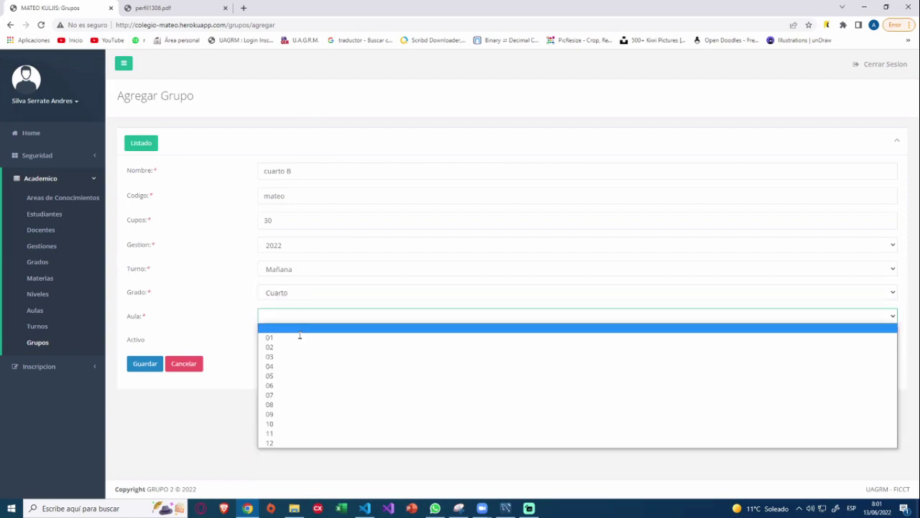
pyautogui.click(281, 441)
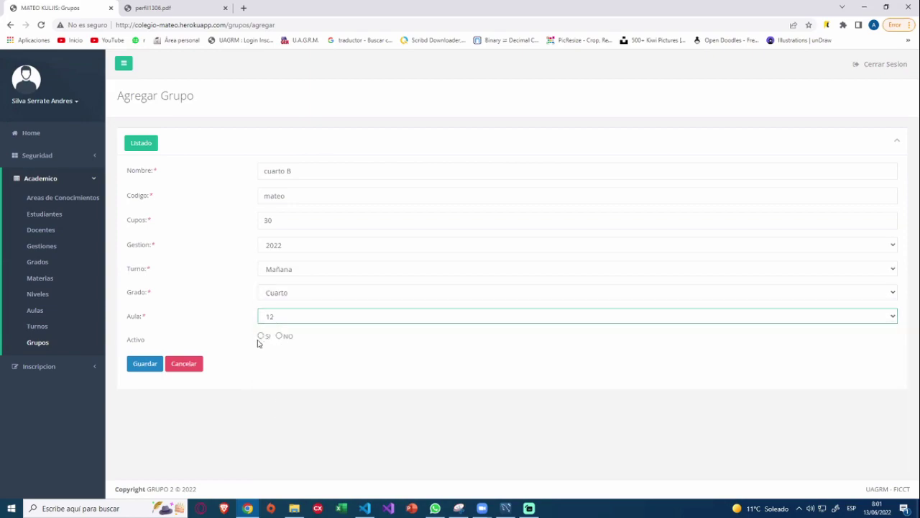
pyautogui.click(260, 338)
pyautogui.click(143, 367)
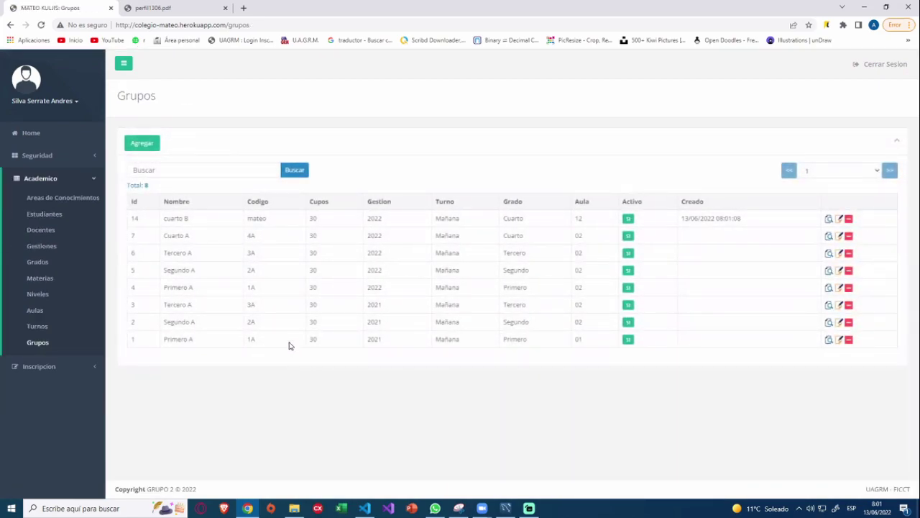
# Change group 14's name from cuarto B to cuarto c and save it.
pyautogui.moveTo(410, 227); pyautogui.dragTo(275, 228)
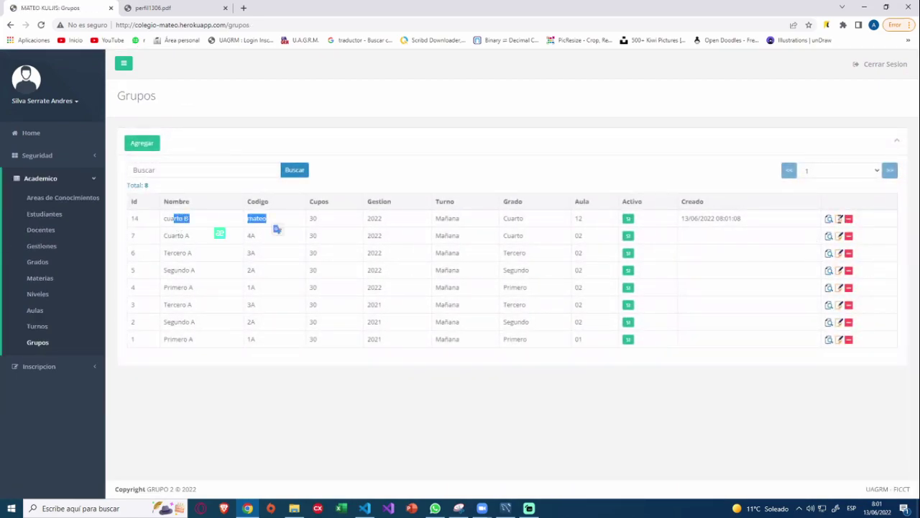
pyautogui.click(839, 219)
pyautogui.click(289, 170)
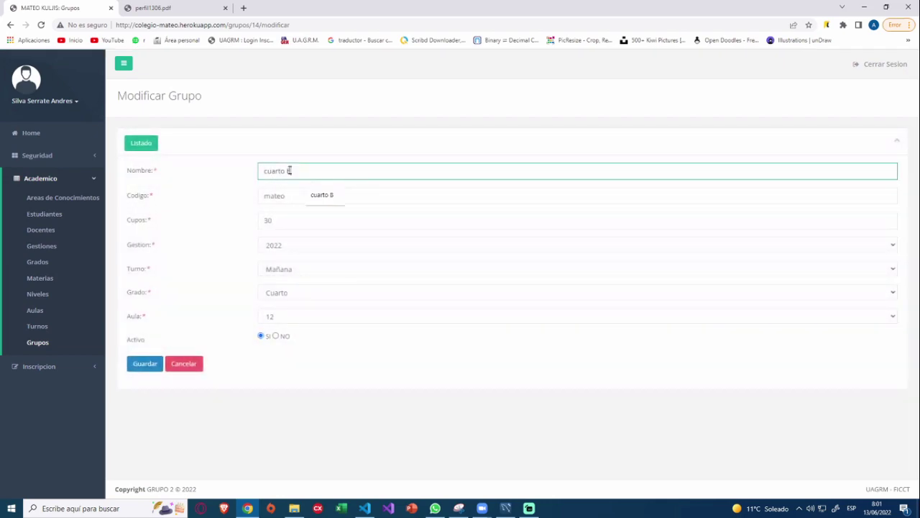
pyautogui.press('BackSpace')
pyautogui.write('c')
pyautogui.click(144, 364)
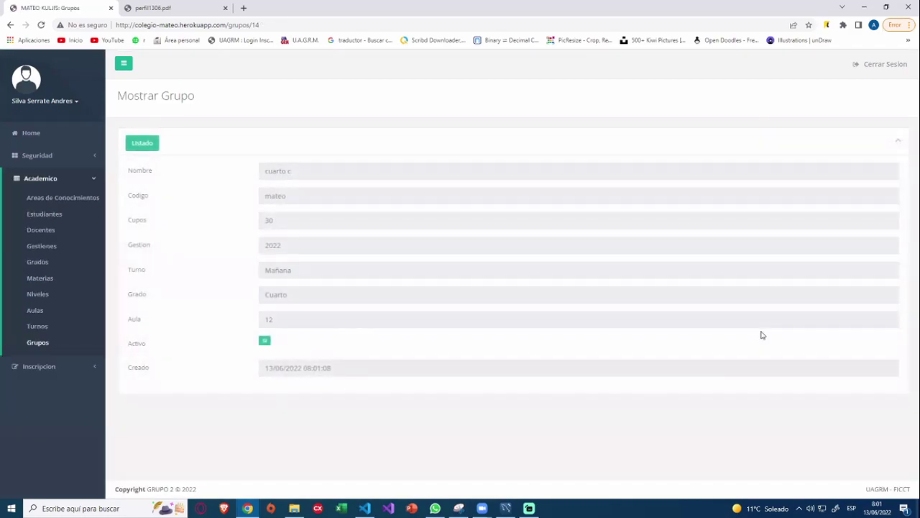
pyautogui.click(146, 152)
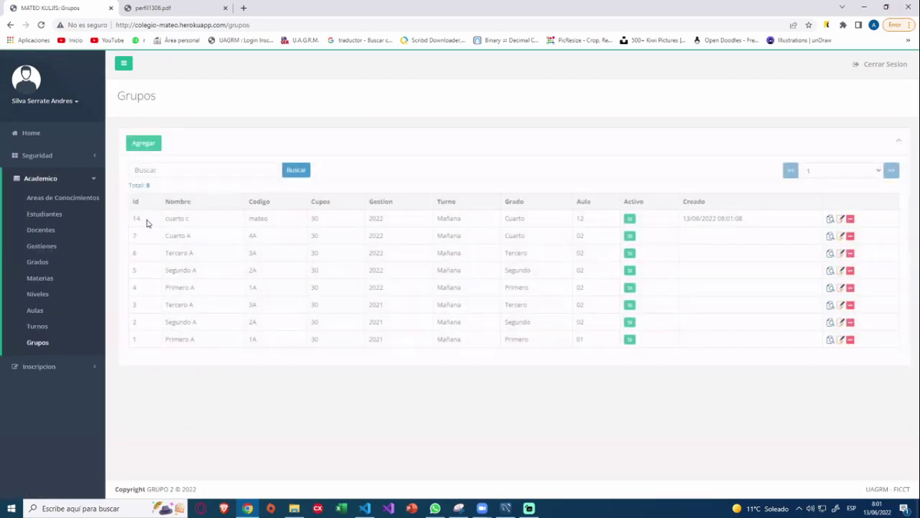
# Attempt to delete group cuarto c several times; it remains in the list of 8.
pyautogui.moveTo(213, 227); pyautogui.dragTo(251, 224)
pyautogui.click(849, 218)
pyautogui.press('Return')
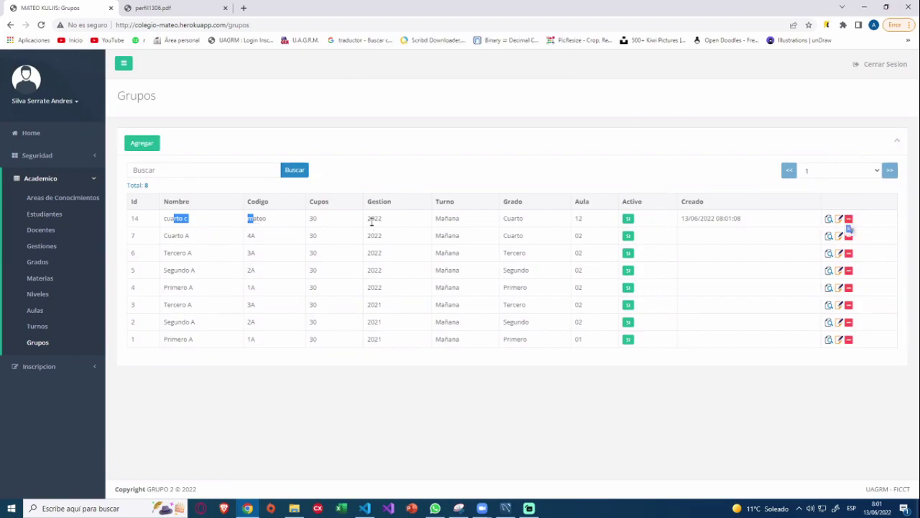
pyautogui.click(848, 220)
pyautogui.click(506, 78)
pyautogui.click(260, 260)
pyautogui.moveTo(133, 220); pyautogui.dragTo(99, 343)
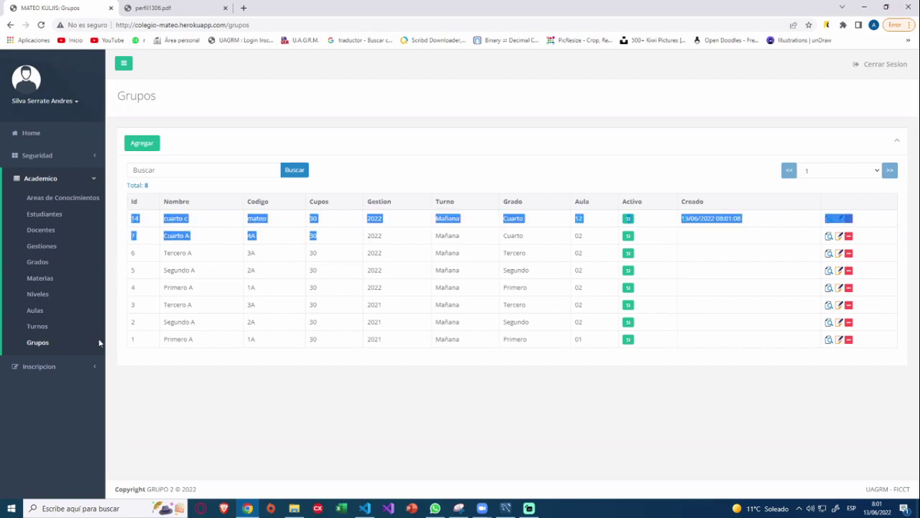
pyautogui.click(849, 219)
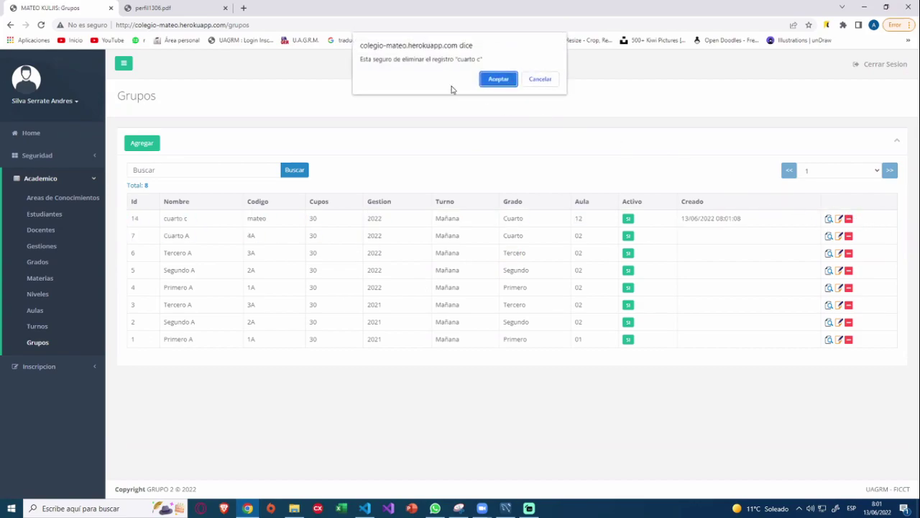
pyautogui.click(499, 79)
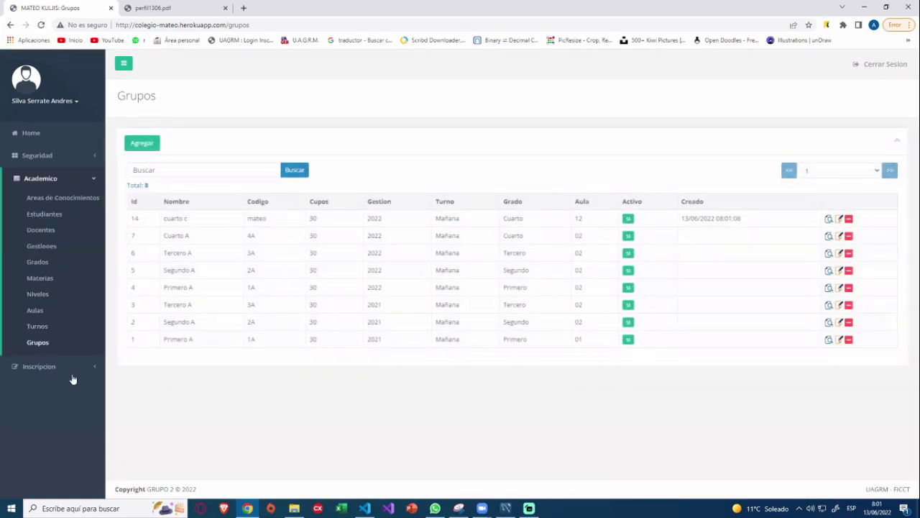
pyautogui.moveTo(159, 219); pyautogui.dragTo(859, 219)
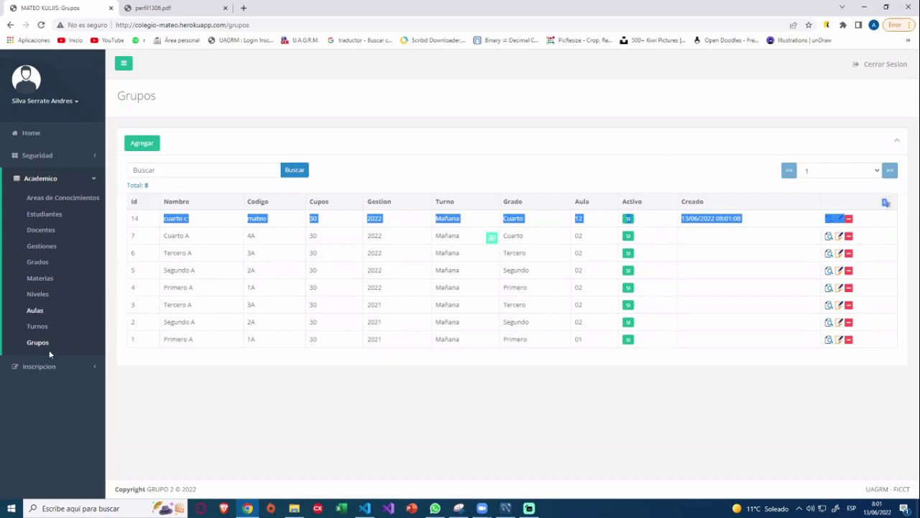
# Review the Gestiones list and the Turnos list showing Tarde and Mañana.
pyautogui.click(96, 369)
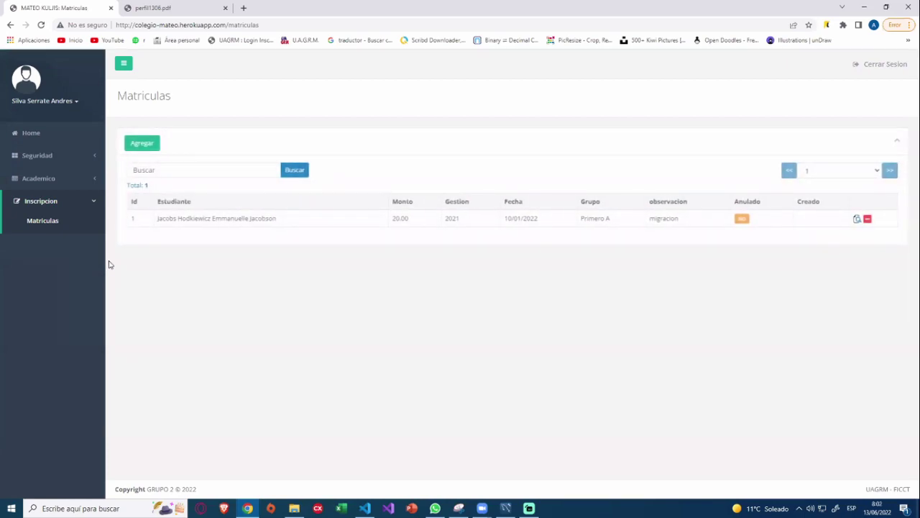
pyautogui.click(85, 180)
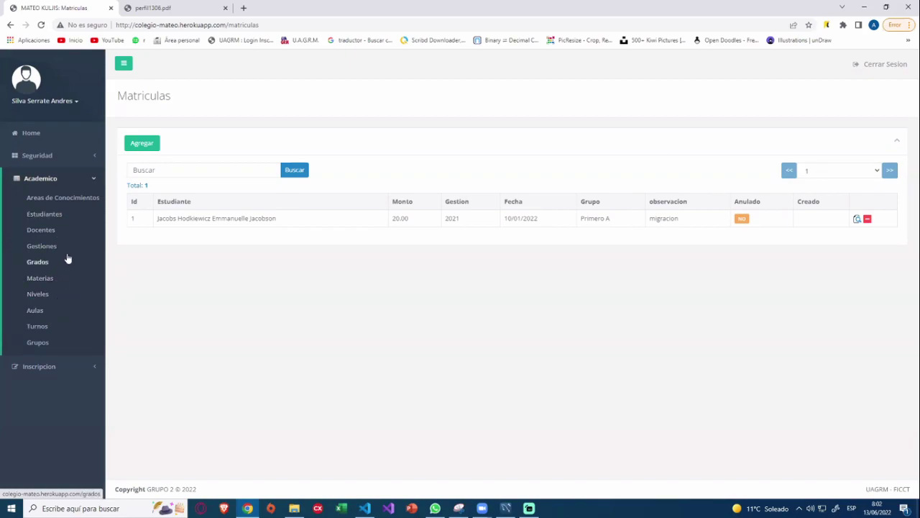
pyautogui.click(40, 246)
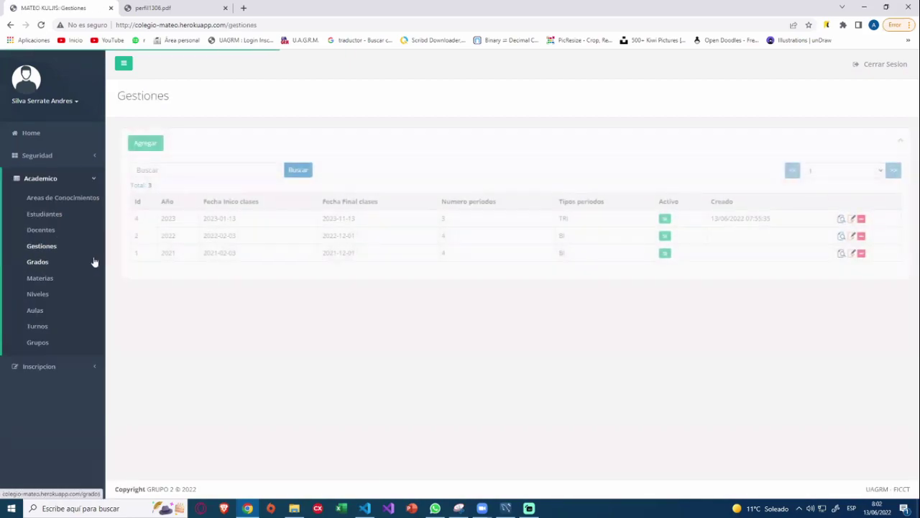
pyautogui.moveTo(156, 219); pyautogui.dragTo(775, 225)
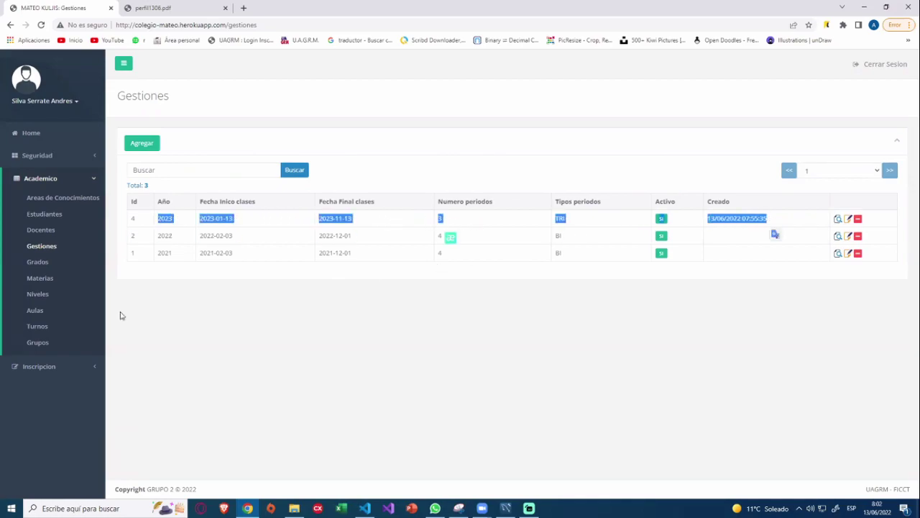
pyautogui.click(47, 367)
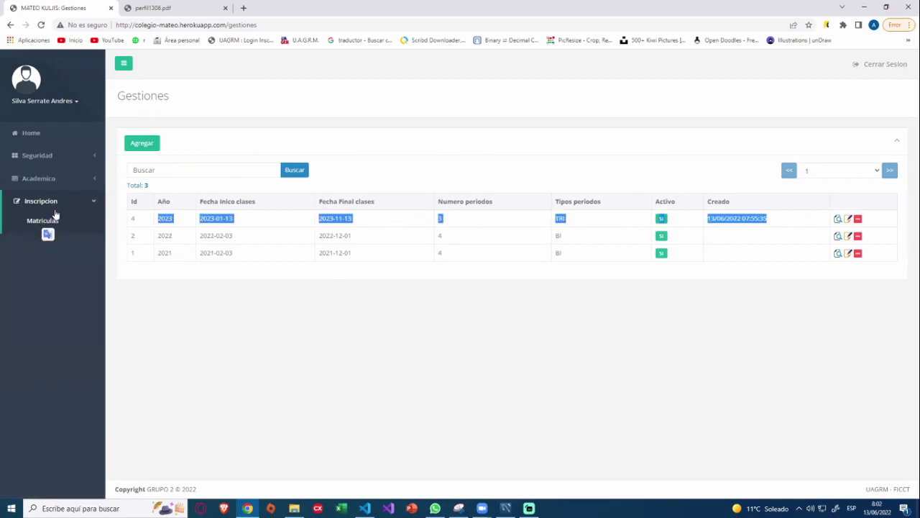
pyautogui.click(44, 178)
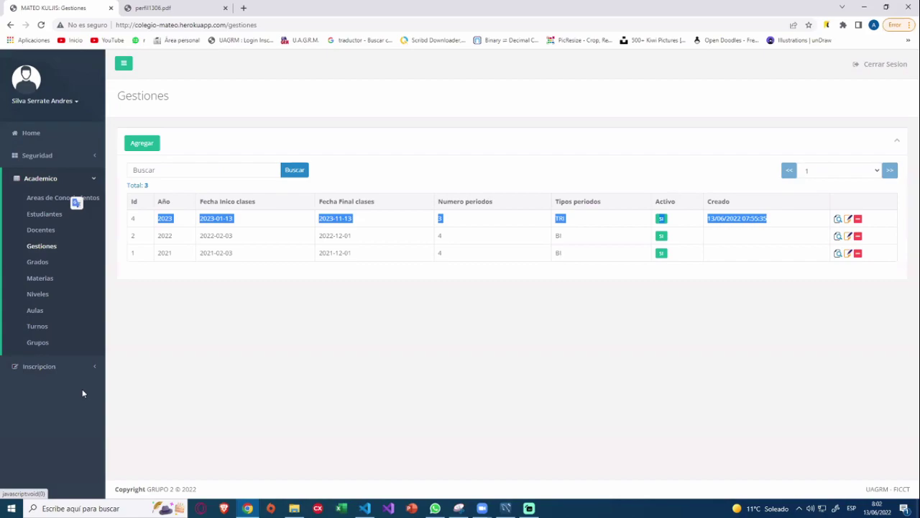
pyautogui.click(38, 327)
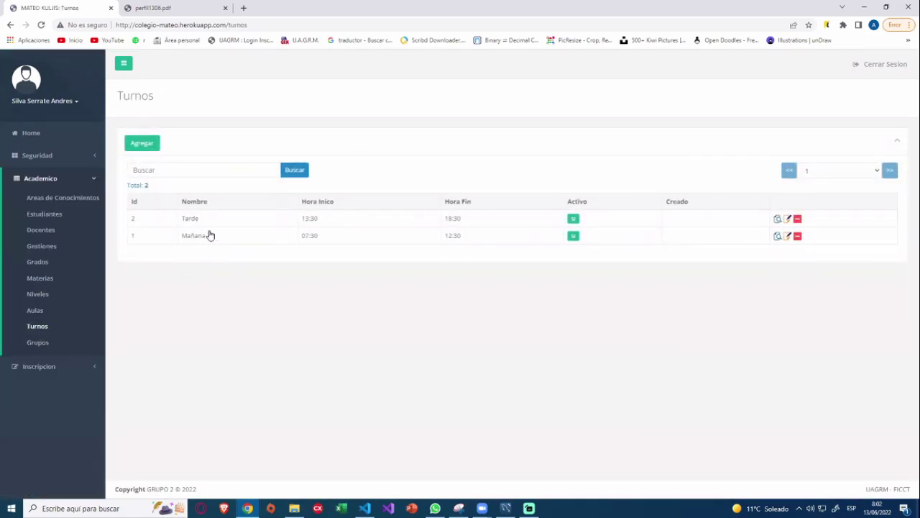
pyautogui.moveTo(210, 235); pyautogui.dragTo(228, 230)
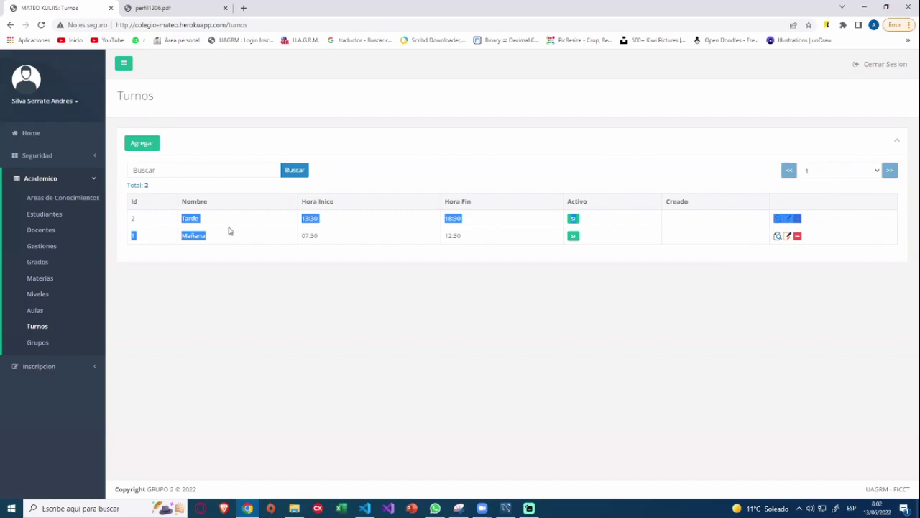
pyautogui.click(856, 246)
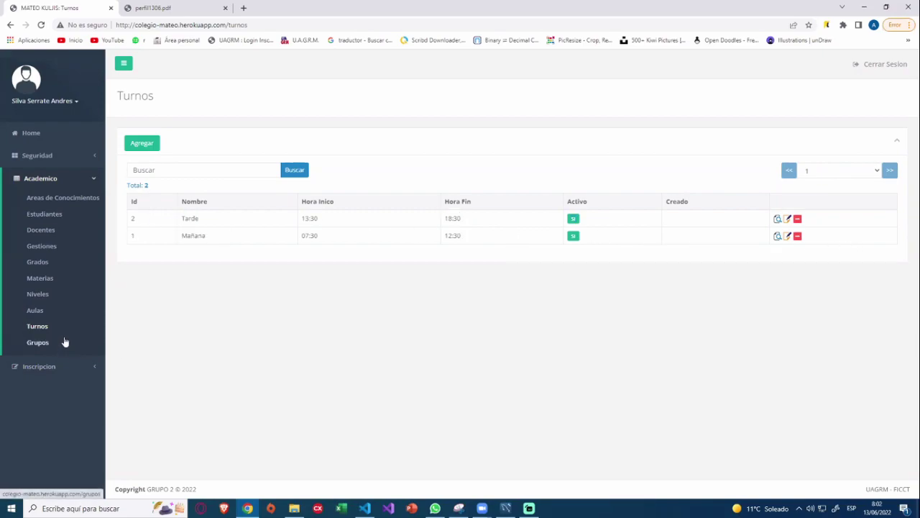
# Browse the Materias and Grupos lists, then start a new enrollment from Matriculas.
pyautogui.click(41, 278)
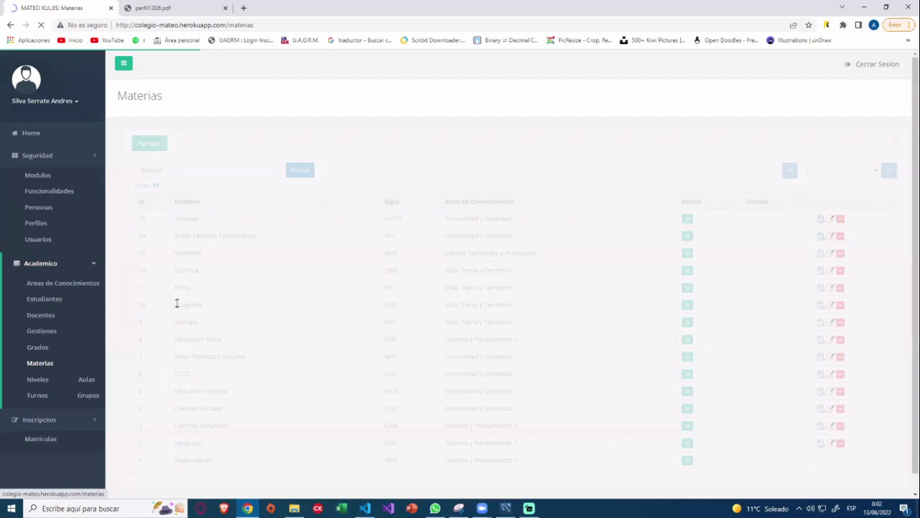
pyautogui.scroll(-1, 338, 332)
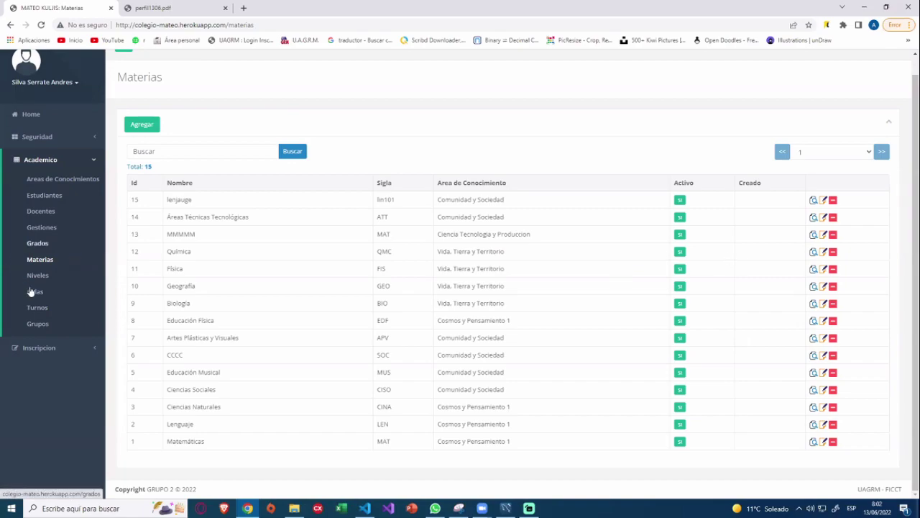
pyautogui.click(42, 325)
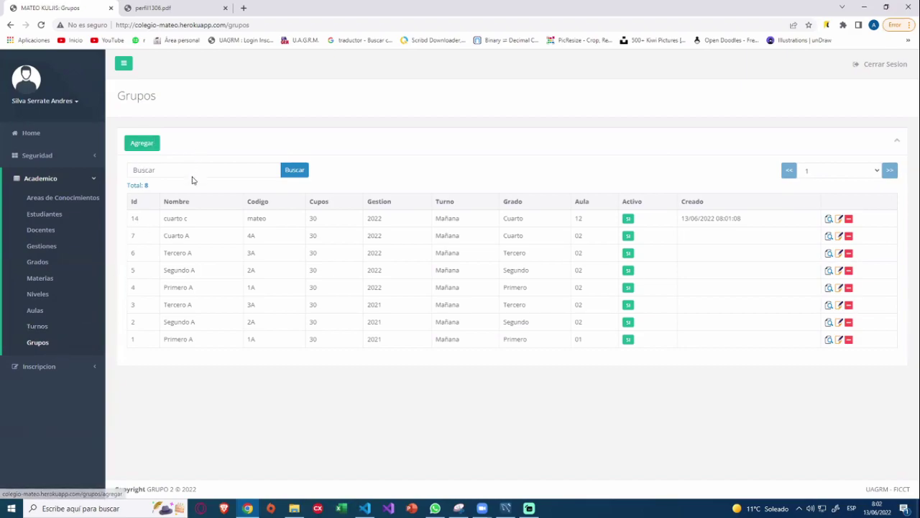
pyautogui.click(50, 368)
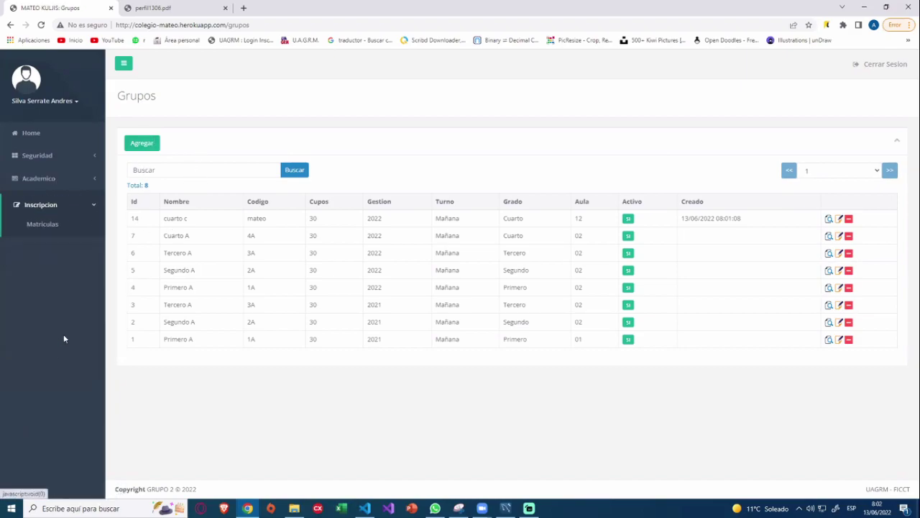
pyautogui.click(53, 219)
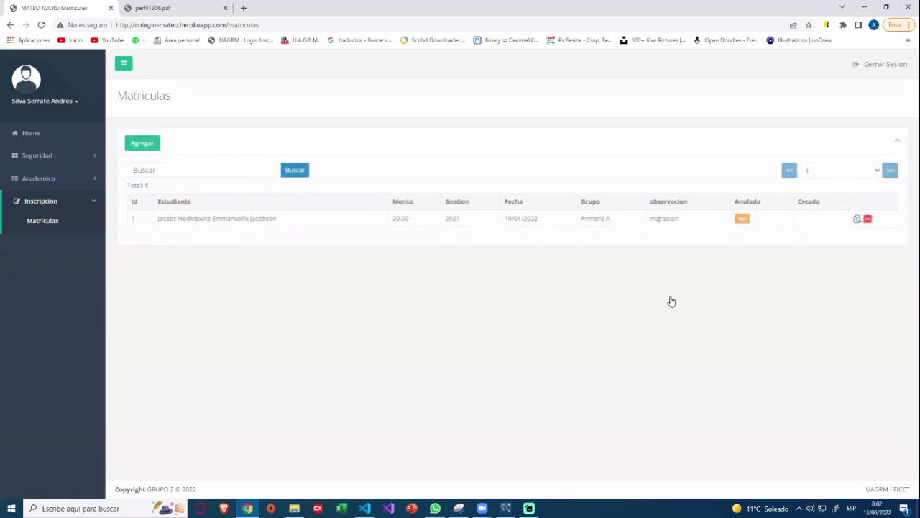
pyautogui.click(148, 149)
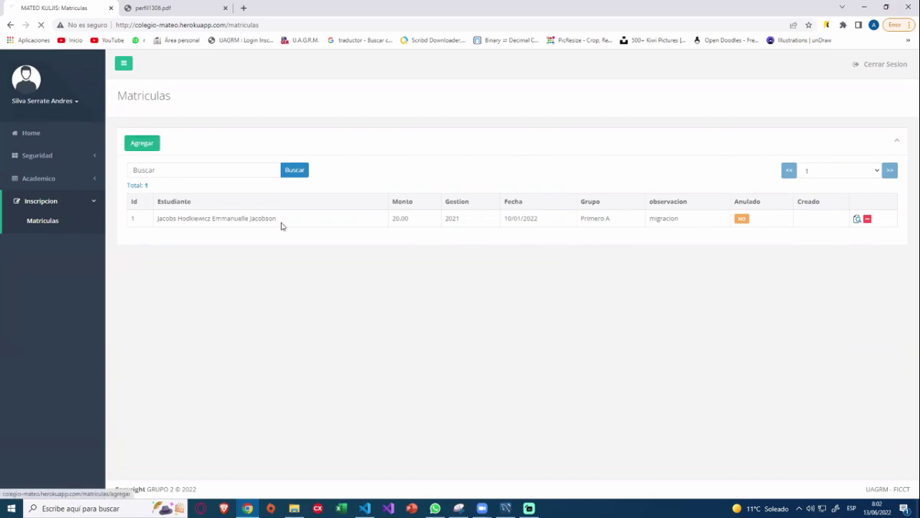
# Enroll the first listed student in group Cuarto A with amount 20 and observation 'ninguna'.
pyautogui.click(307, 173)
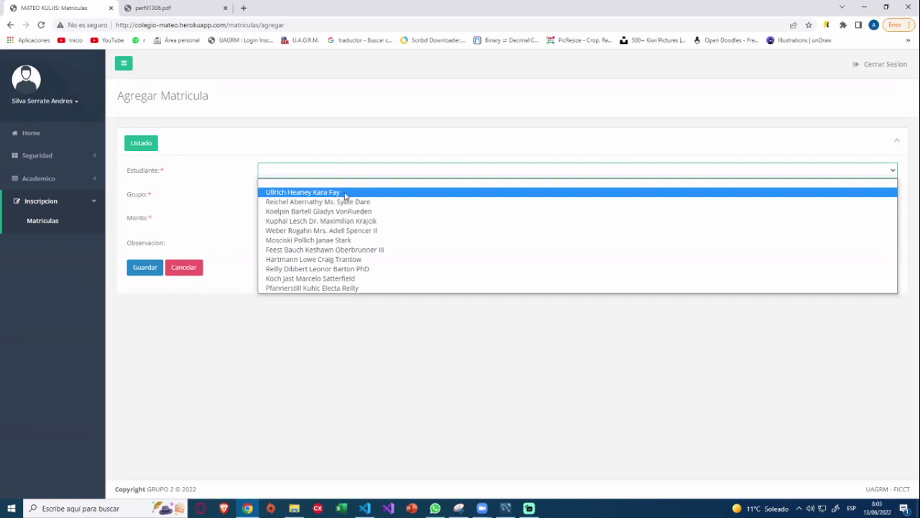
pyautogui.click(345, 195)
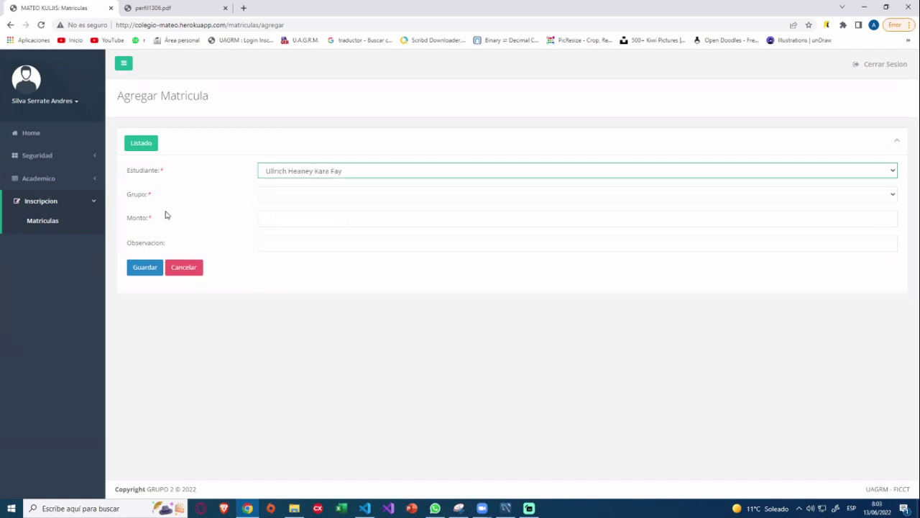
pyautogui.click(290, 199)
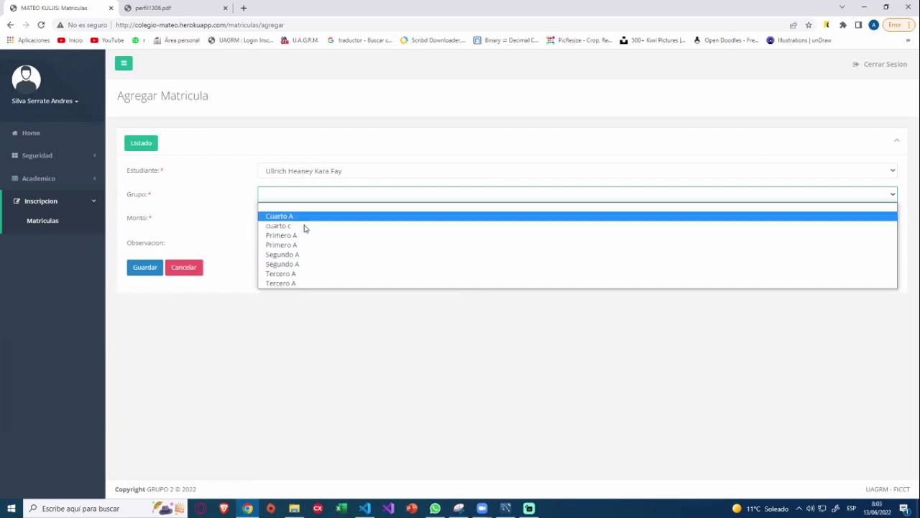
pyautogui.click(298, 216)
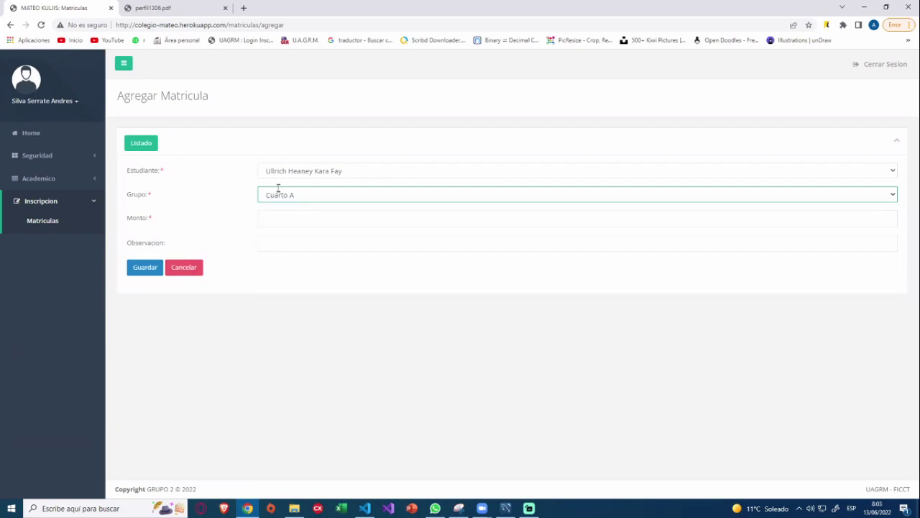
pyautogui.click(298, 225)
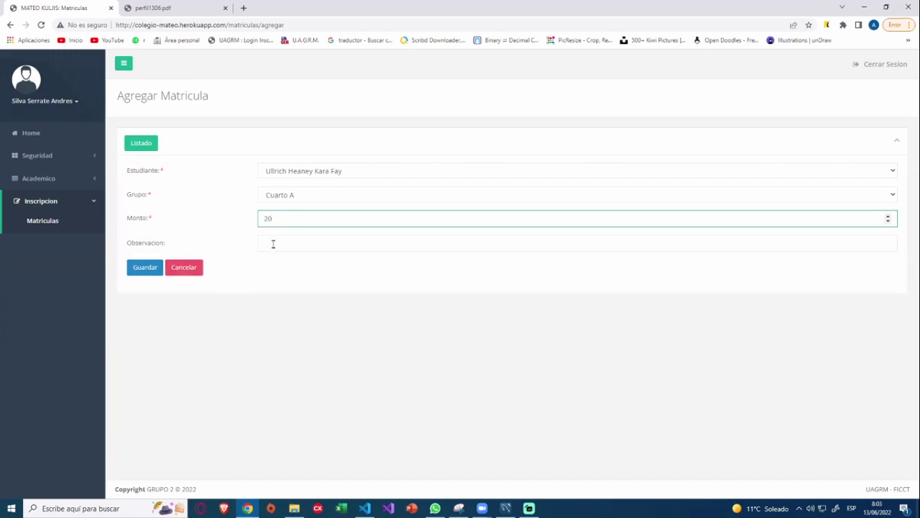
pyautogui.click(274, 244)
pyautogui.write('ni')
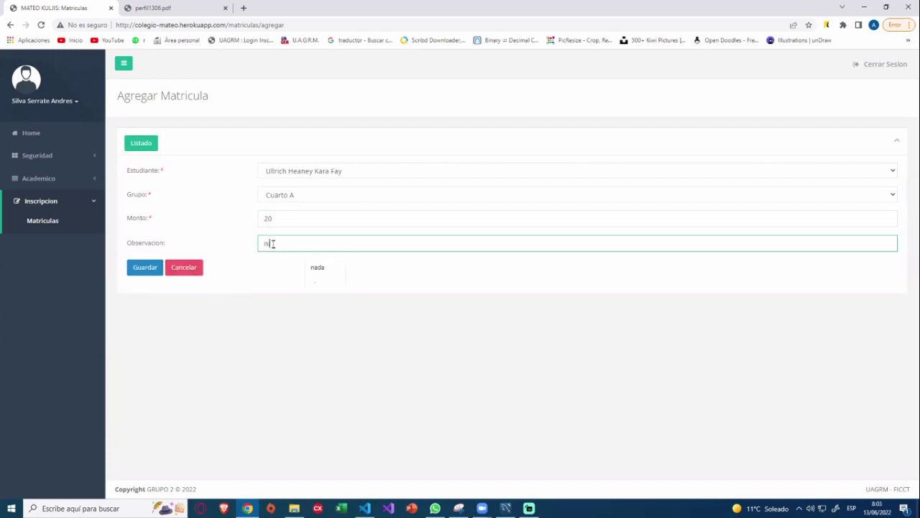
pyautogui.write('nguna')
pyautogui.click(150, 271)
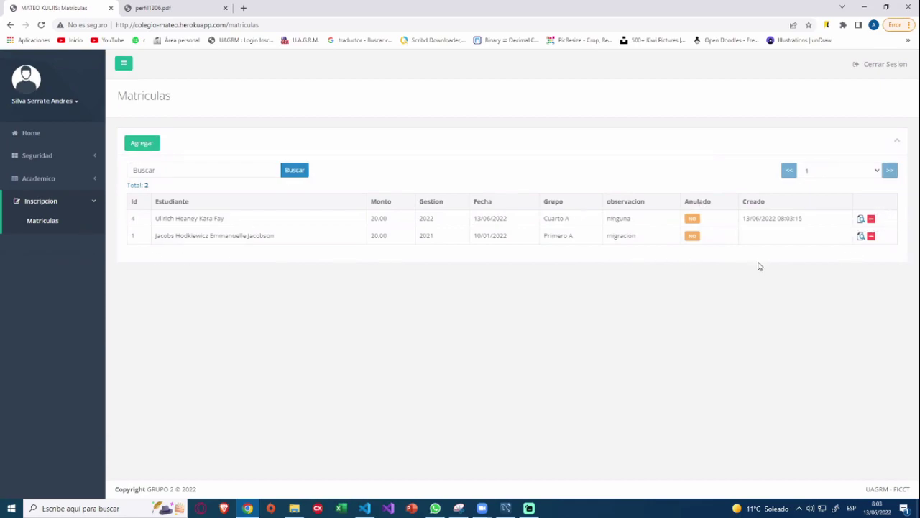
pyautogui.click(872, 221)
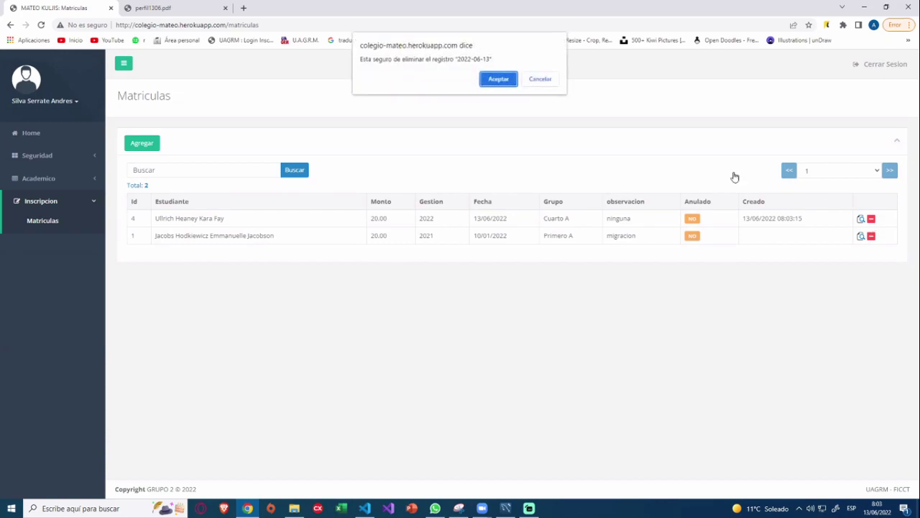
pyautogui.click(497, 79)
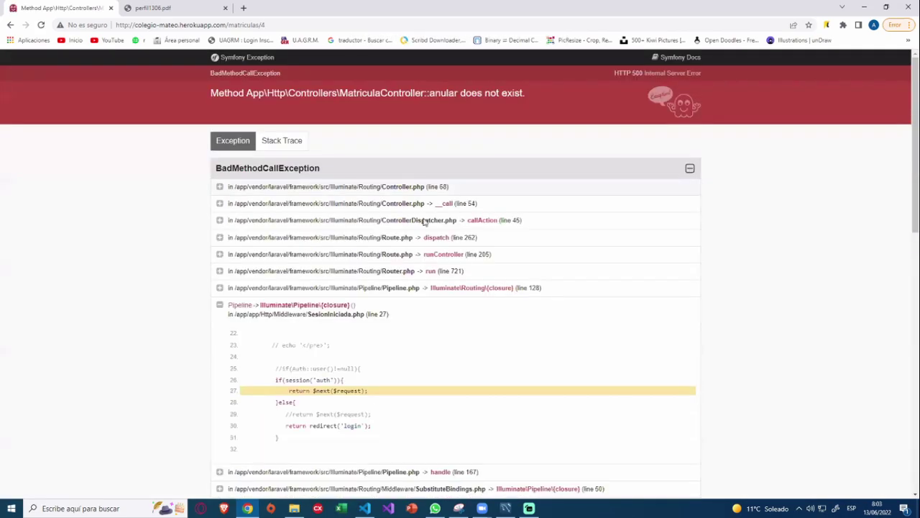
pyautogui.click(10, 25)
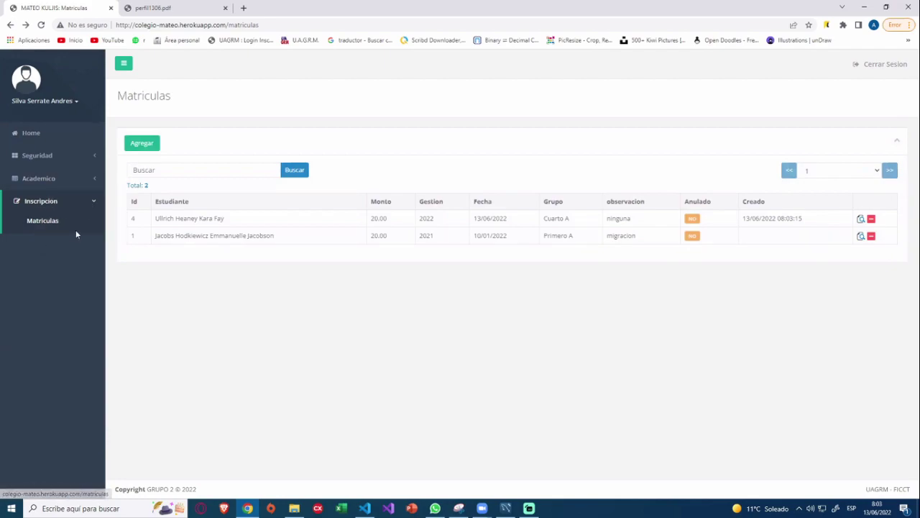
pyautogui.click(55, 203)
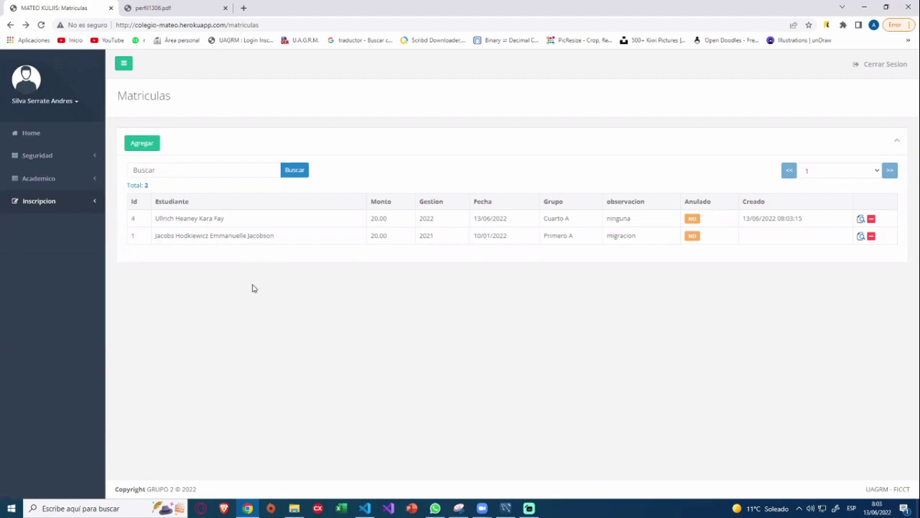
# Bring MySQL Workbench forward and expand the bitacora table to show descripcion, created_at, updated_at.
pyautogui.click(505, 508)
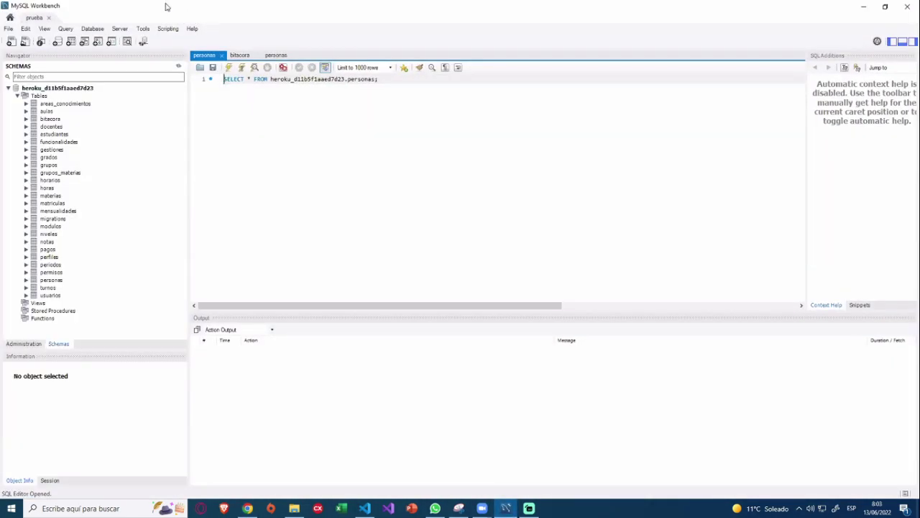
pyautogui.hotkey('alt', 'Tab')
pyautogui.click(75, 162)
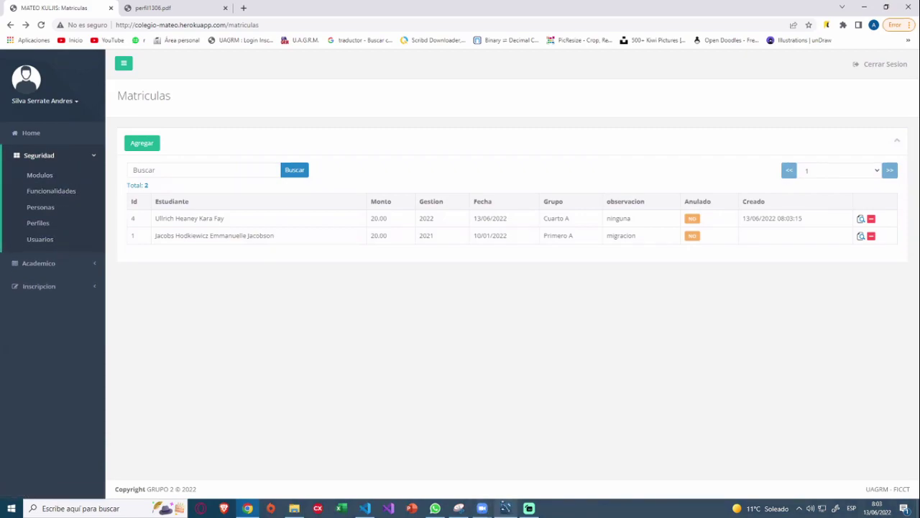
pyautogui.click(506, 509)
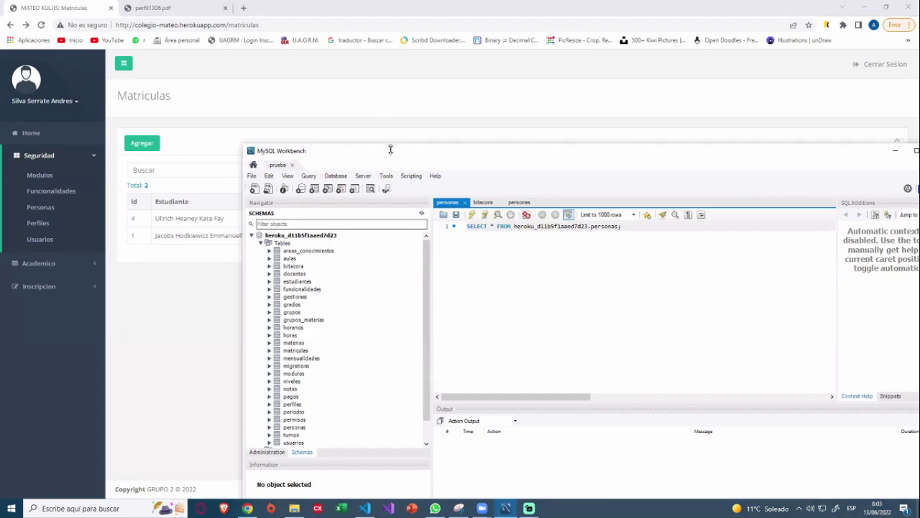
pyautogui.moveTo(391, 149); pyautogui.dragTo(280, 84)
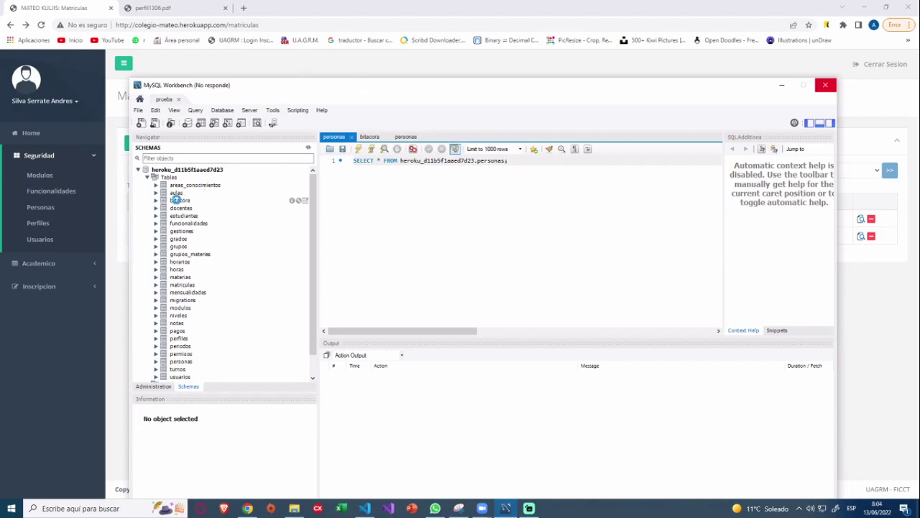
pyautogui.doubleClick(179, 200)
pyautogui.moveTo(512, 97); pyautogui.dragTo(449, 65)
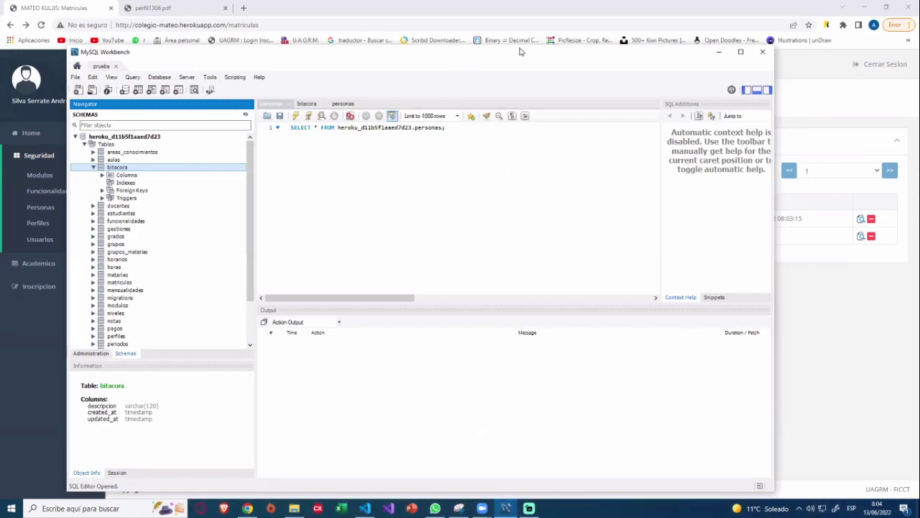
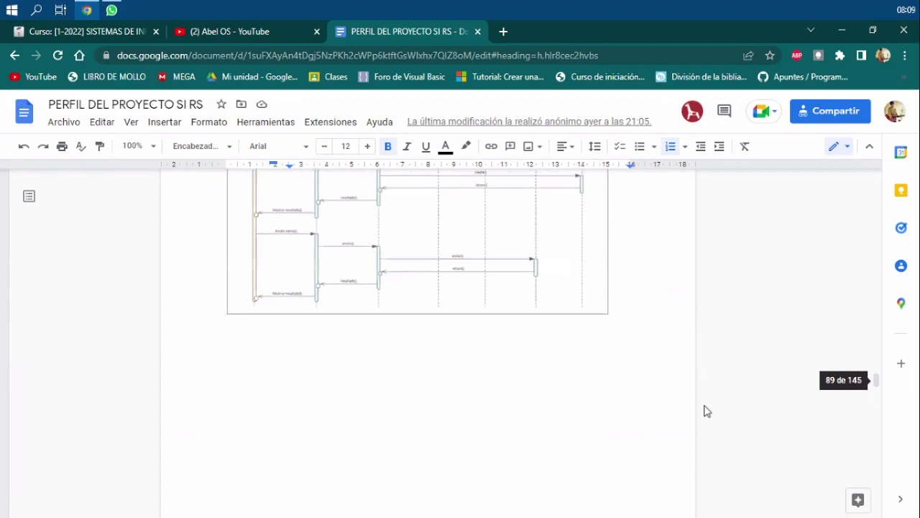
# Scroll through the use-case sequence diagrams in the Google Doc.
pyautogui.scroll(10, 705, 411)
pyautogui.scroll(15, 704, 410)
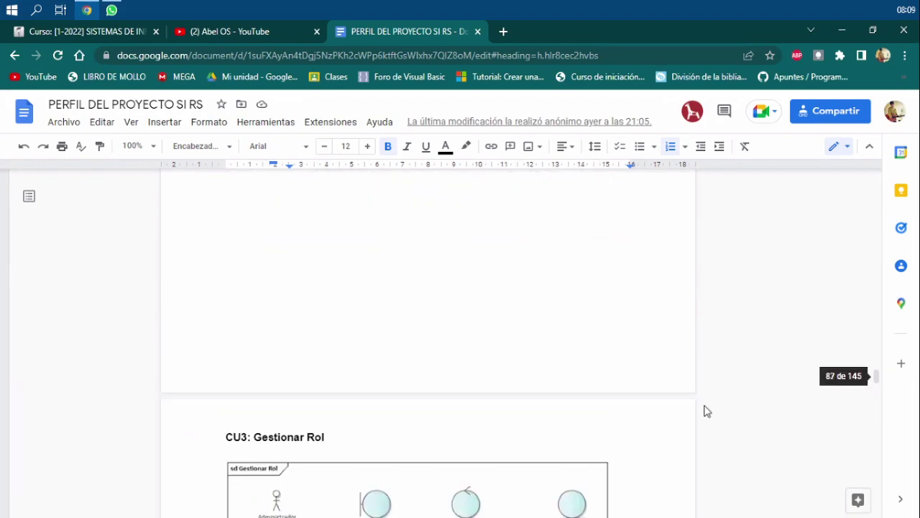
pyautogui.scroll(10, 705, 411)
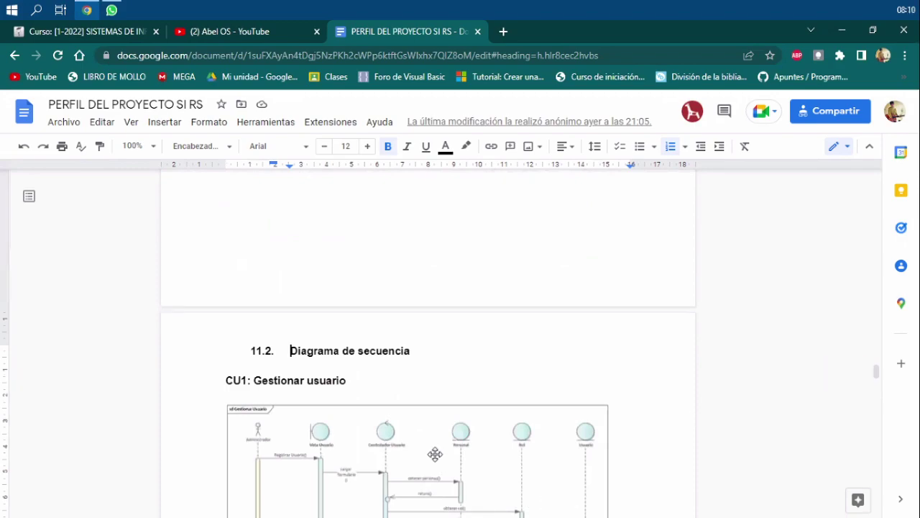
pyautogui.scroll(-8, 435, 454)
pyautogui.scroll(-15, 435, 454)
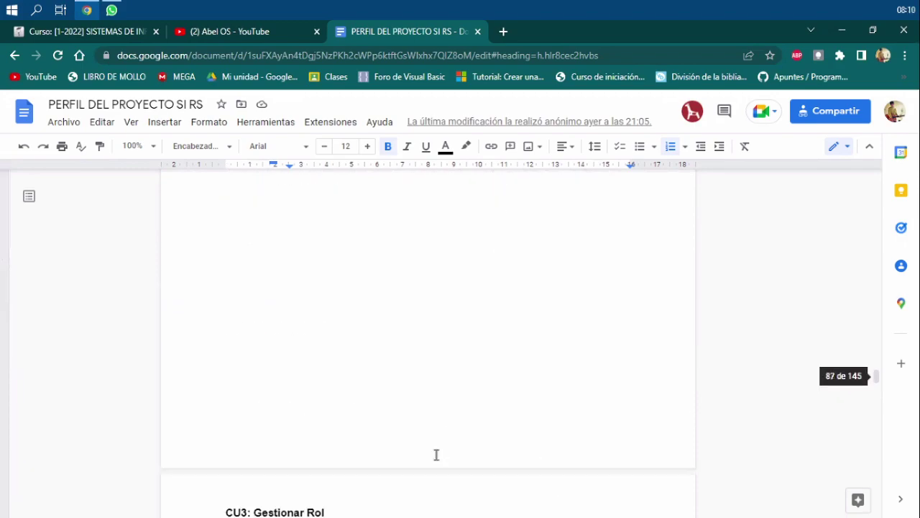
pyautogui.scroll(-12, 437, 458)
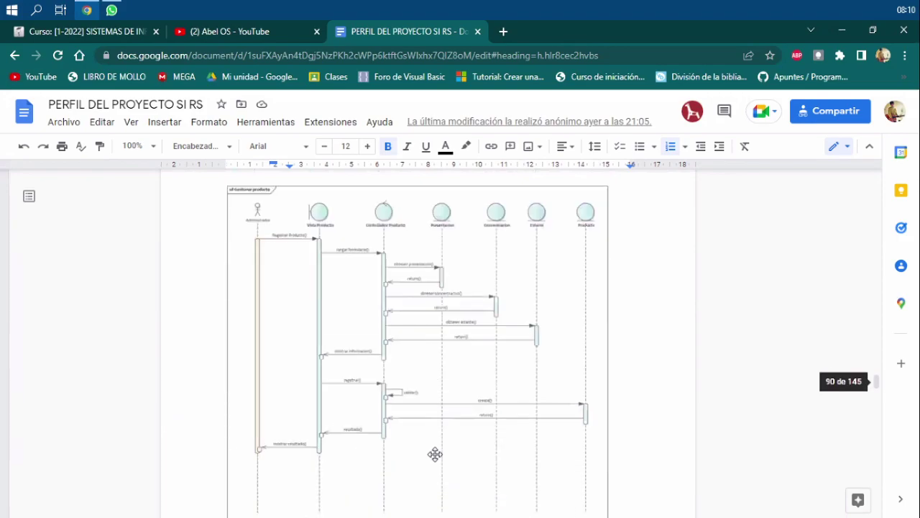
pyautogui.scroll(-2, 555, 265)
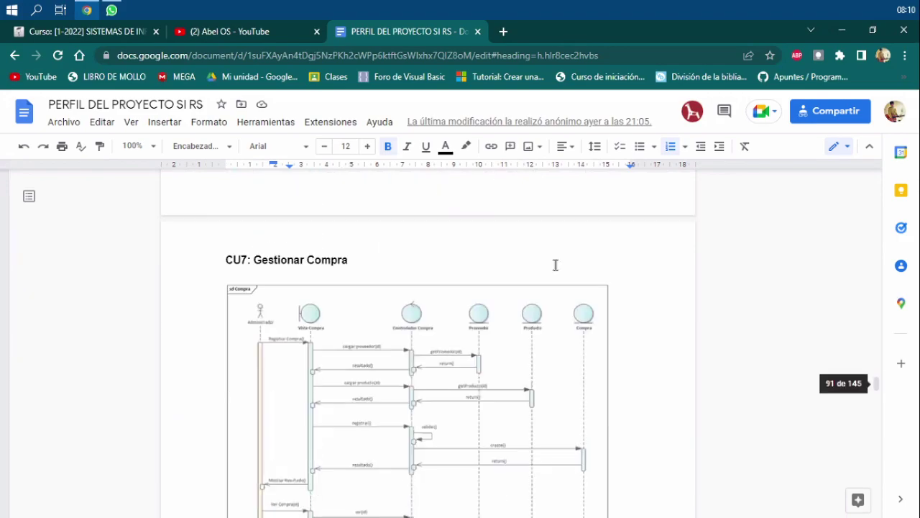
pyautogui.scroll(-4, 555, 264)
pyautogui.scroll(-5, 554, 265)
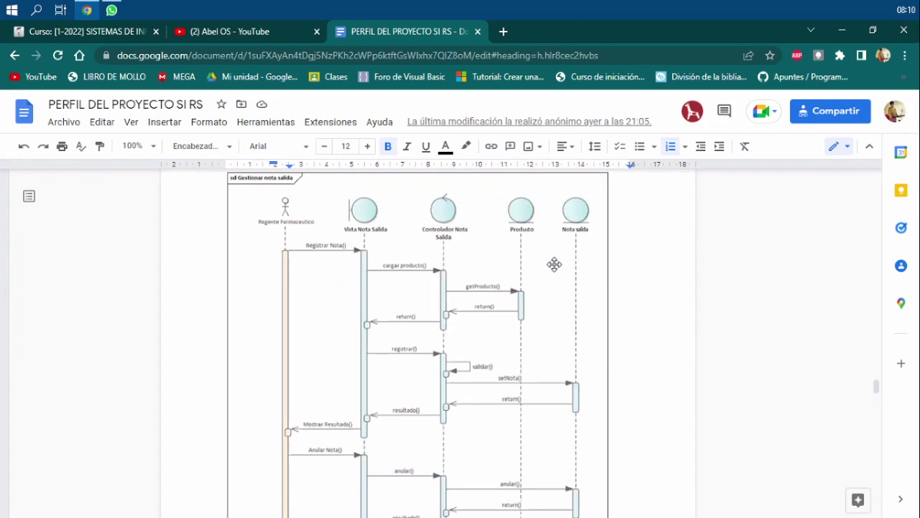
pyautogui.scroll(-5, 554, 264)
pyautogui.scroll(-5, 554, 265)
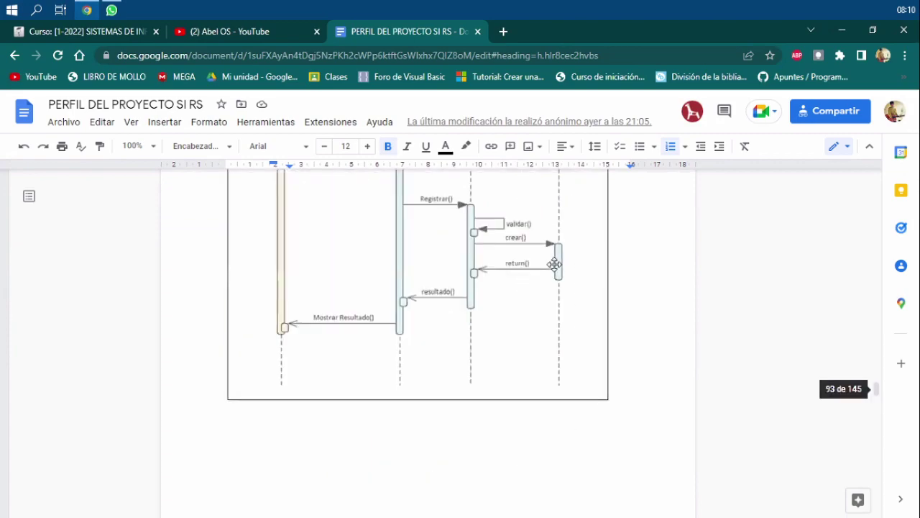
pyautogui.scroll(1, 723, 281)
pyautogui.scroll(1, 873, 401)
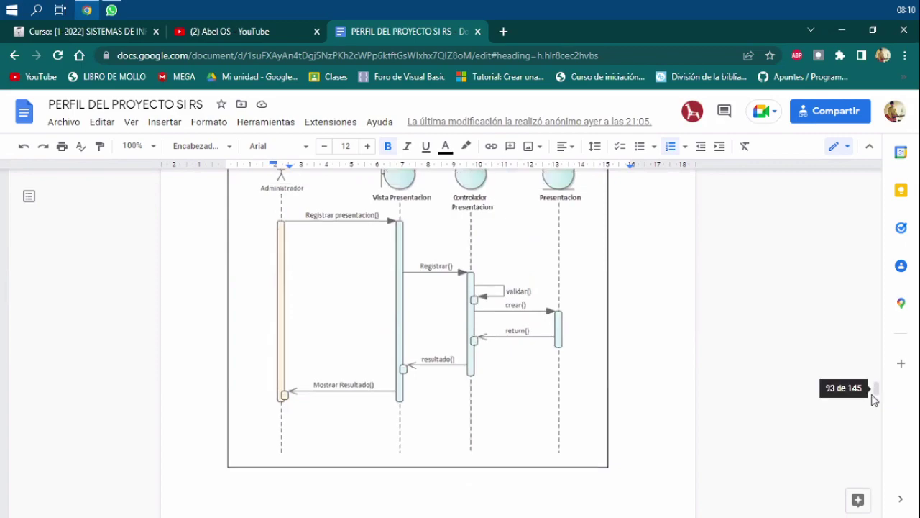
# Return to the table of contents and scroll down to the FT analisis and FT Diseño entries.
pyautogui.click(883, 206)
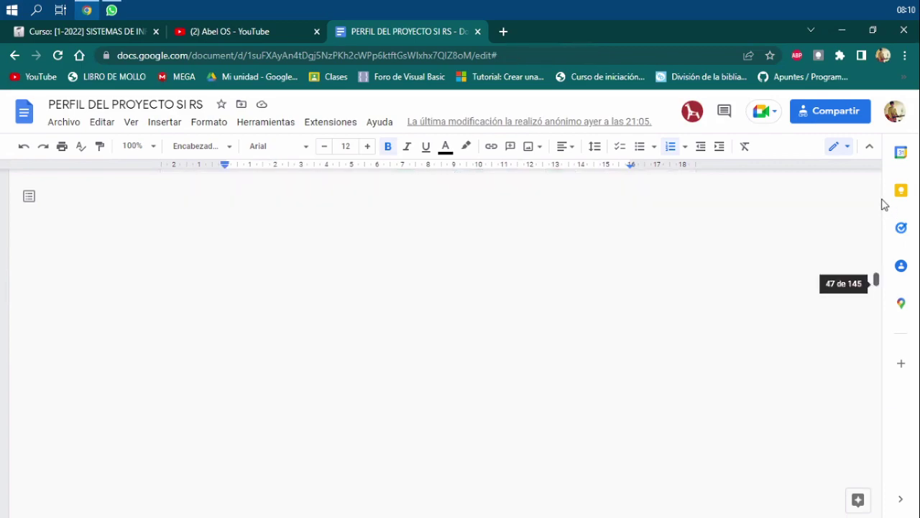
pyautogui.moveTo(883, 205); pyautogui.dragTo(878, 186)
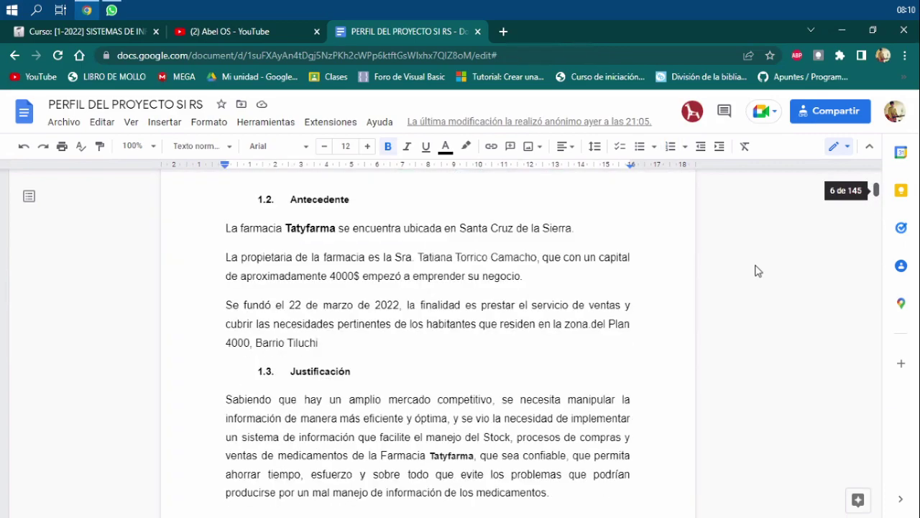
pyautogui.scroll(15, 581, 374)
pyautogui.scroll(-3, 580, 374)
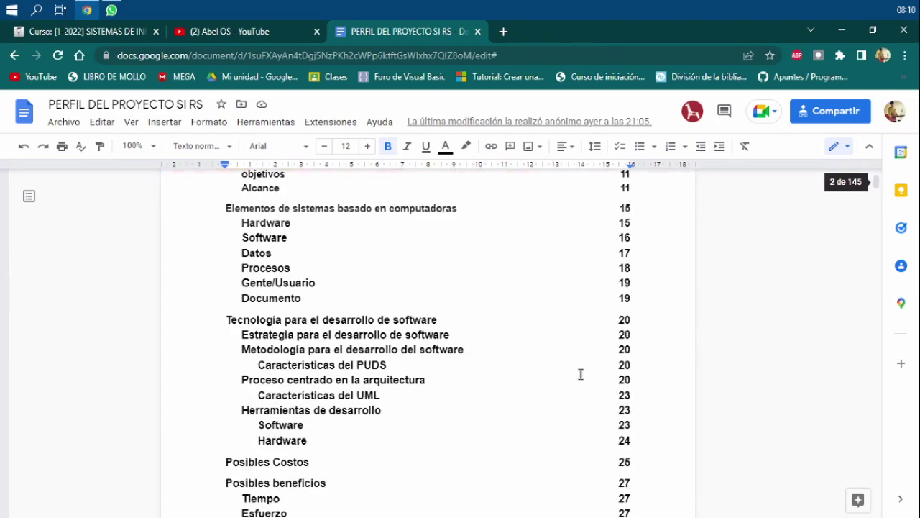
pyautogui.scroll(-5, 580, 374)
pyautogui.scroll(-5, 441, 412)
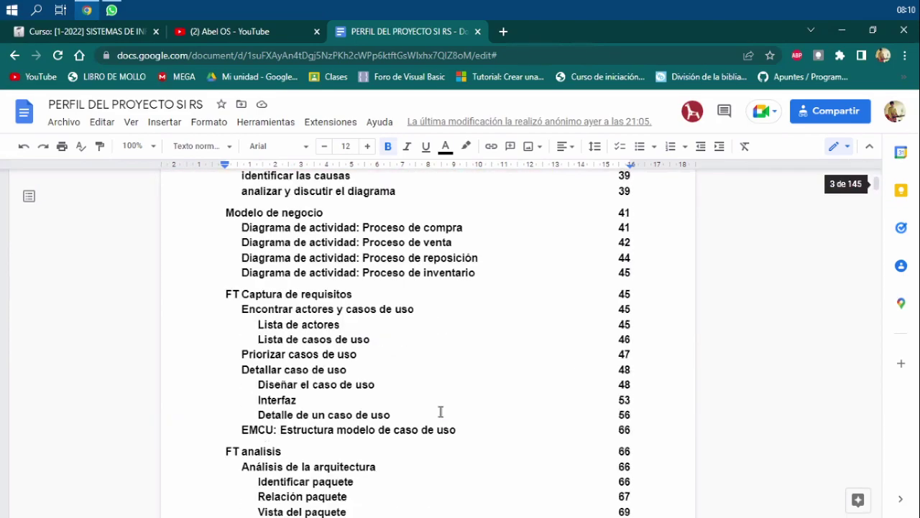
pyautogui.scroll(-2, 440, 410)
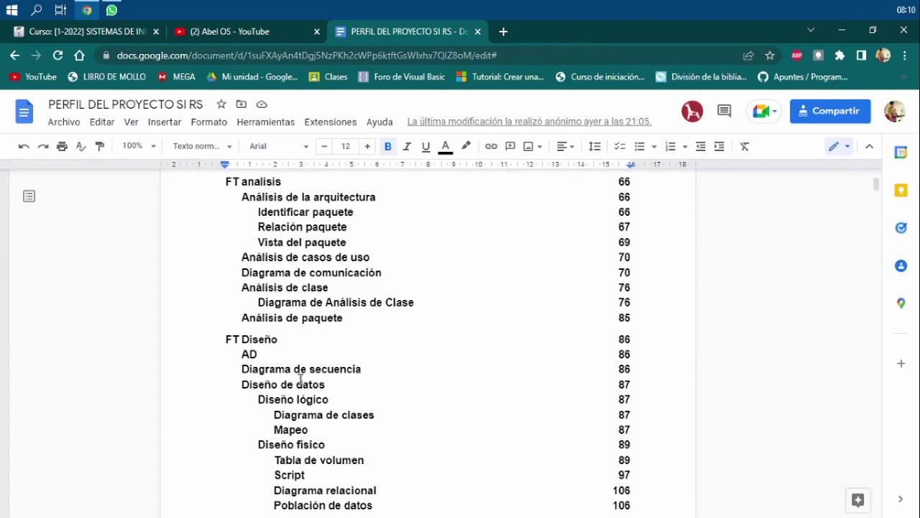
pyautogui.scroll(-2, 289, 396)
pyautogui.scroll(-2, 322, 201)
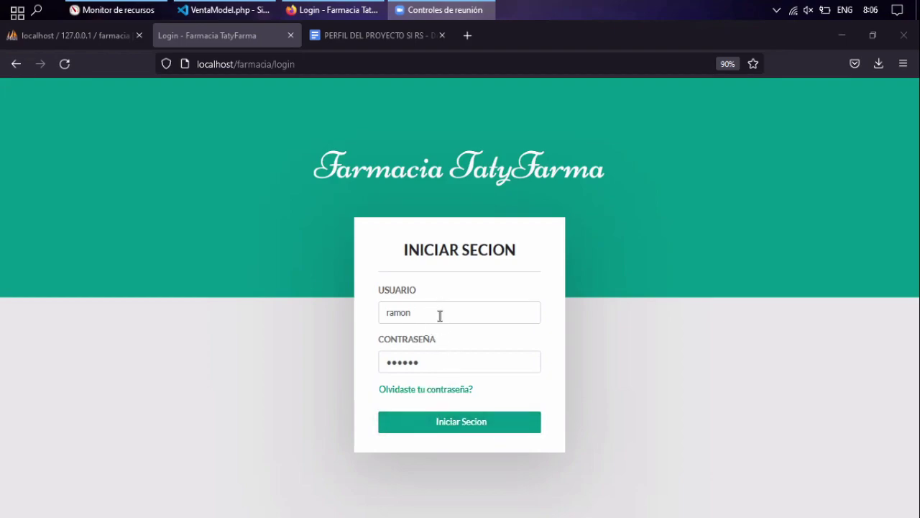
# Submit the filled-in administrator login, then expand the Usuario menu in the sidebar.
pyautogui.click(488, 416)
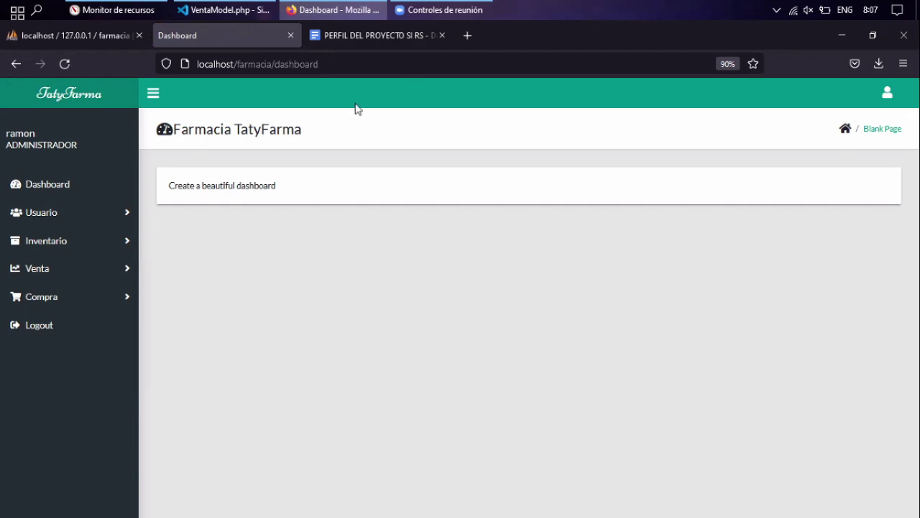
pyautogui.click(115, 214)
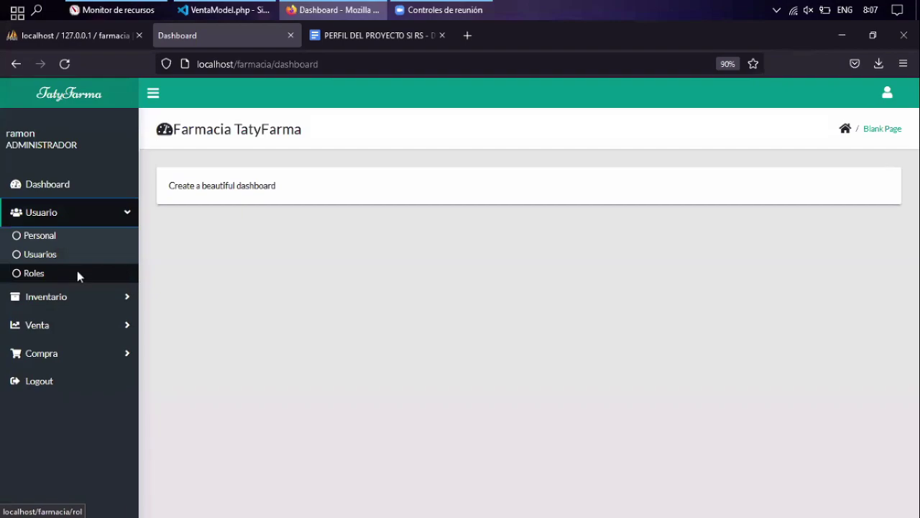
# Open the Roles page under the Usuario menu.
pyautogui.click(77, 275)
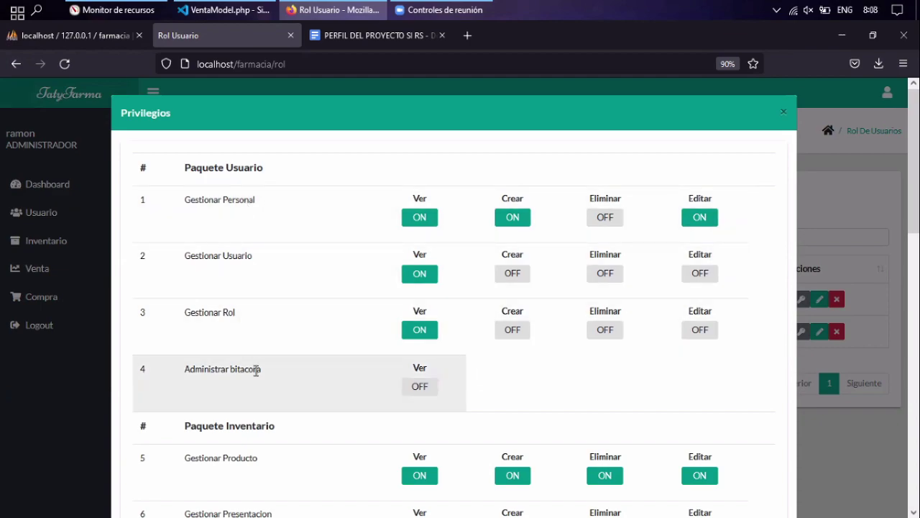
# Scroll through the role's permission list in the Privilegios window.
pyautogui.scroll(-2, 280, 268)
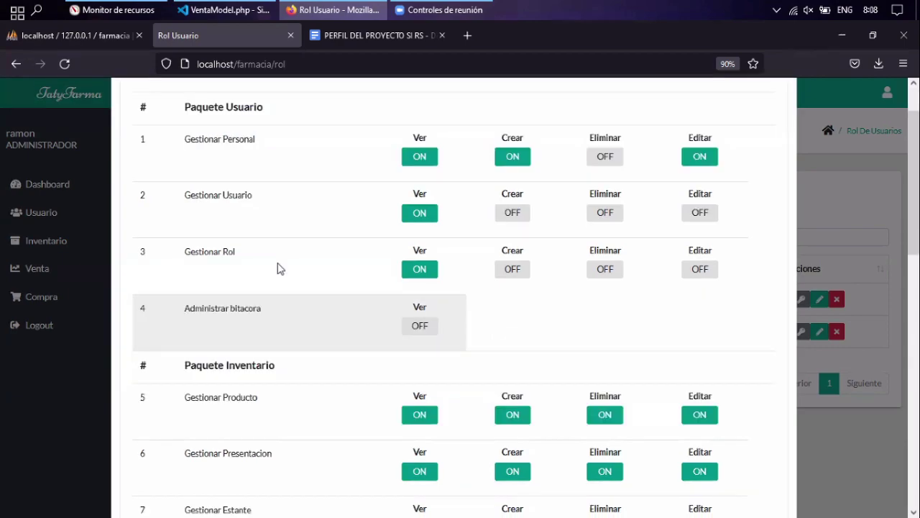
pyautogui.scroll(-4, 278, 254)
pyautogui.scroll(-2, 302, 241)
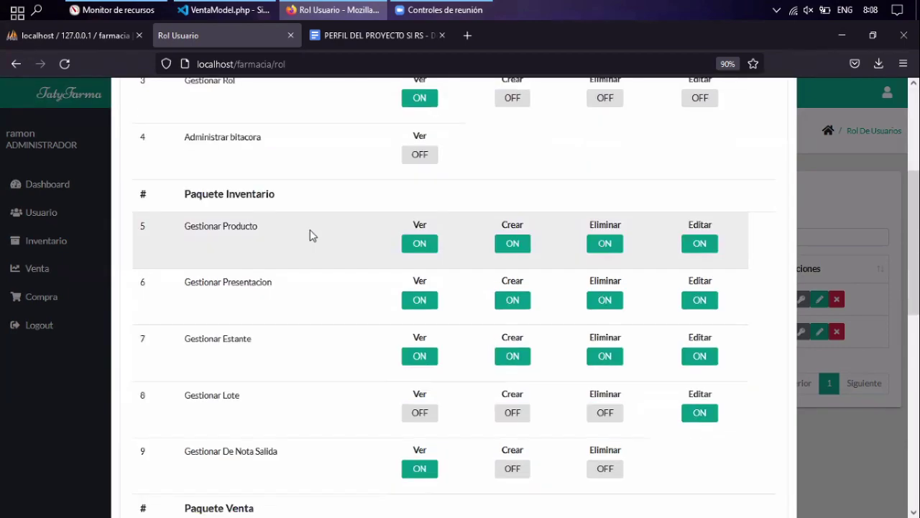
pyautogui.scroll(-1, 307, 227)
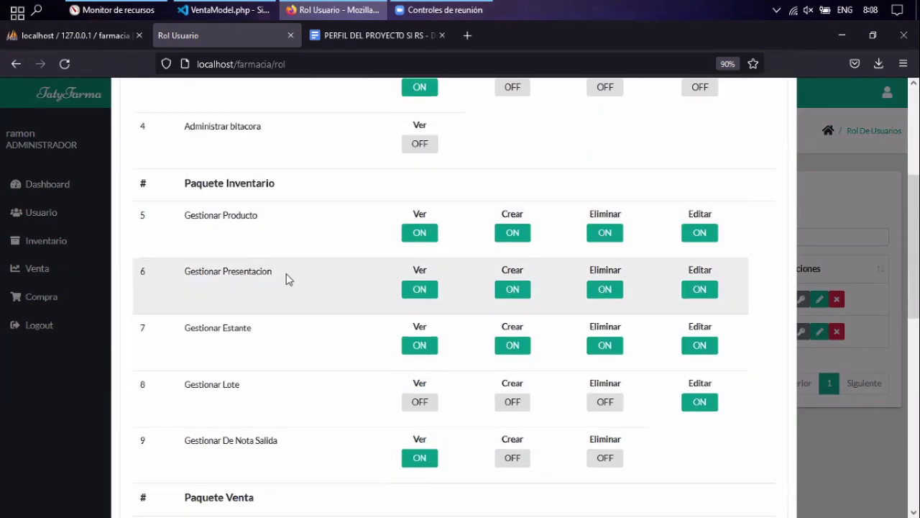
pyautogui.scroll(-2, 288, 278)
pyautogui.scroll(-1, 292, 279)
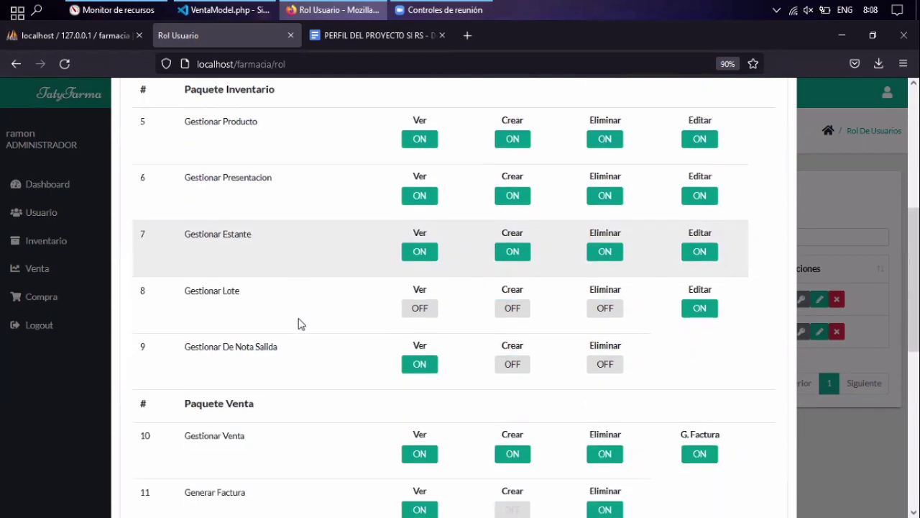
pyautogui.scroll(-1, 300, 323)
pyautogui.scroll(-2, 331, 269)
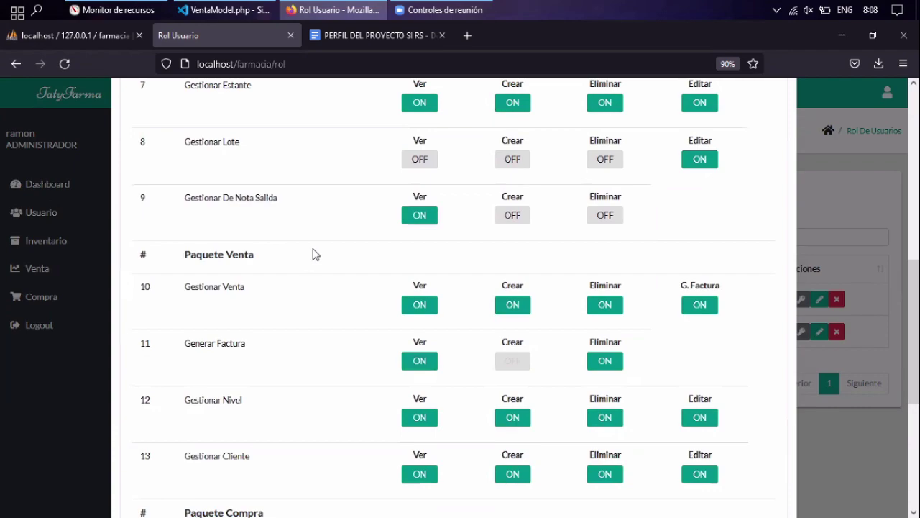
pyautogui.scroll(-1, 294, 236)
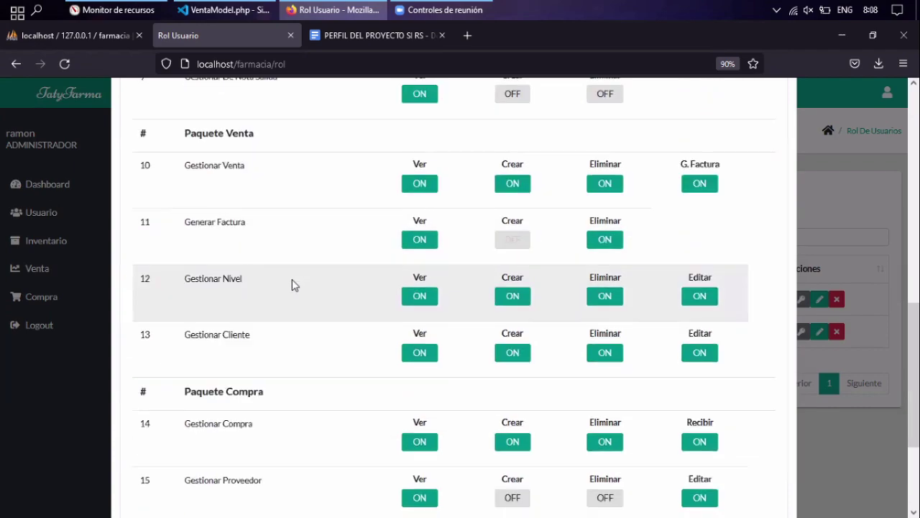
pyautogui.scroll(-1, 292, 282)
pyautogui.scroll(-1, 325, 292)
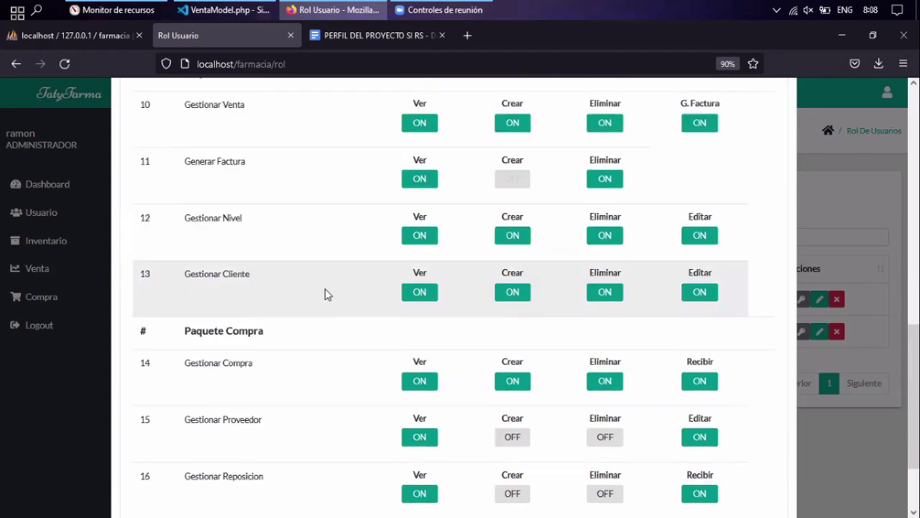
pyautogui.scroll(-2, 328, 288)
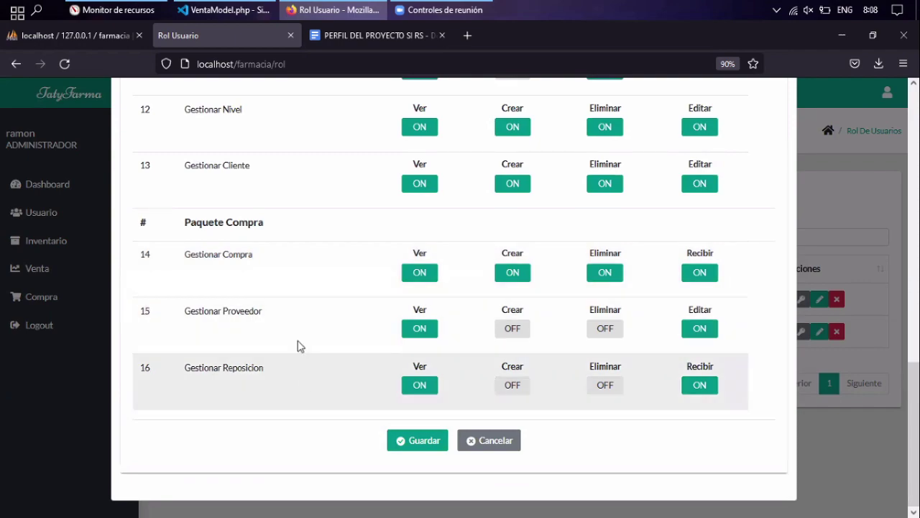
pyautogui.scroll(4, 343, 325)
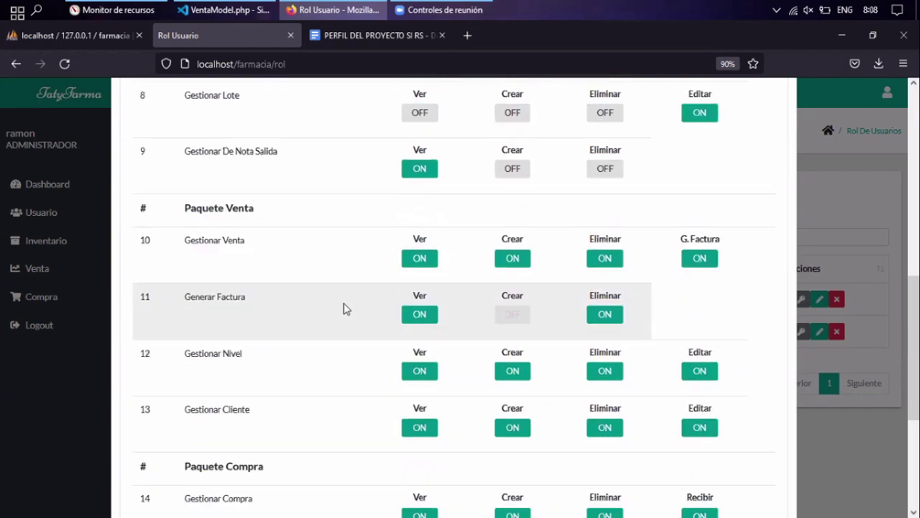
pyautogui.scroll(8, 343, 306)
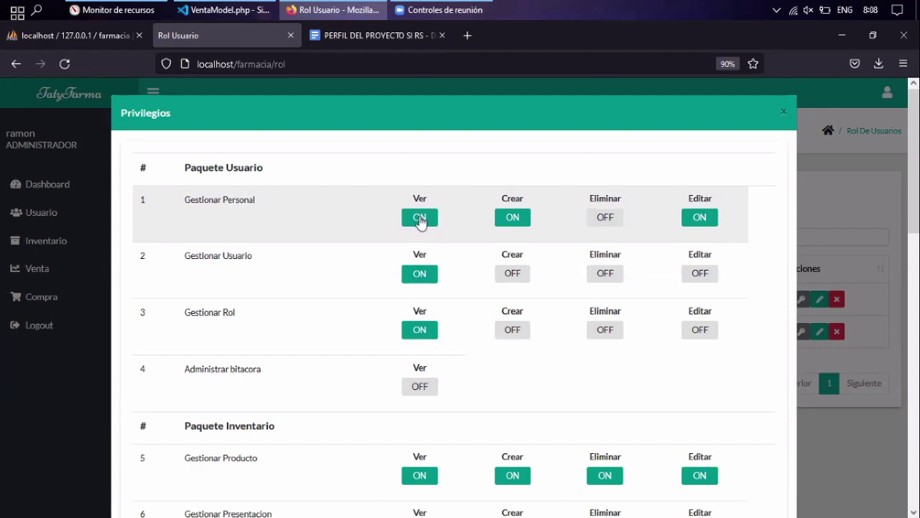
# Toggle Gestionar Personal's view, create and delete permissions, then close the Privilegios window.
pyautogui.click(421, 219)
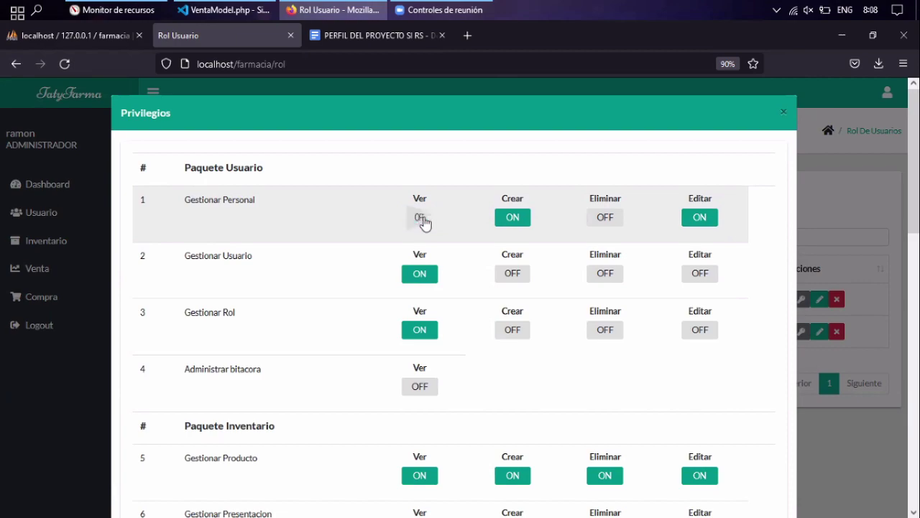
pyautogui.click(520, 220)
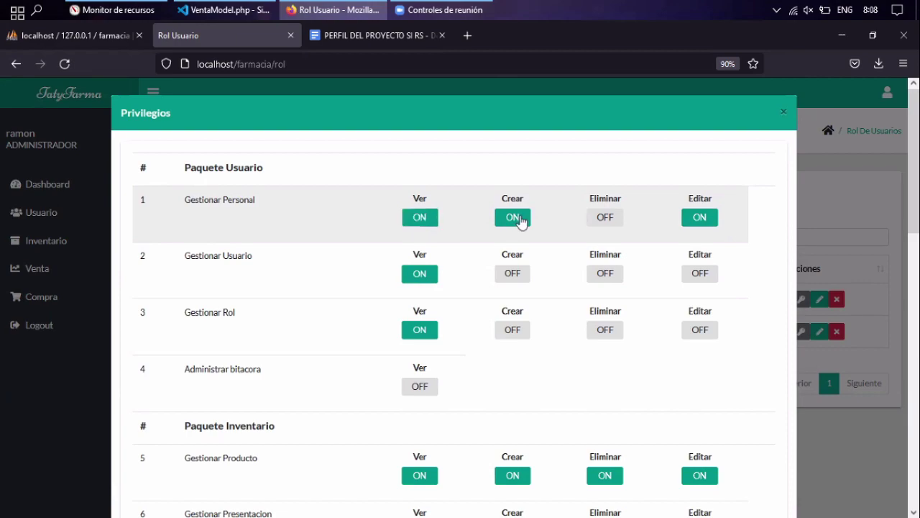
pyautogui.click(594, 219)
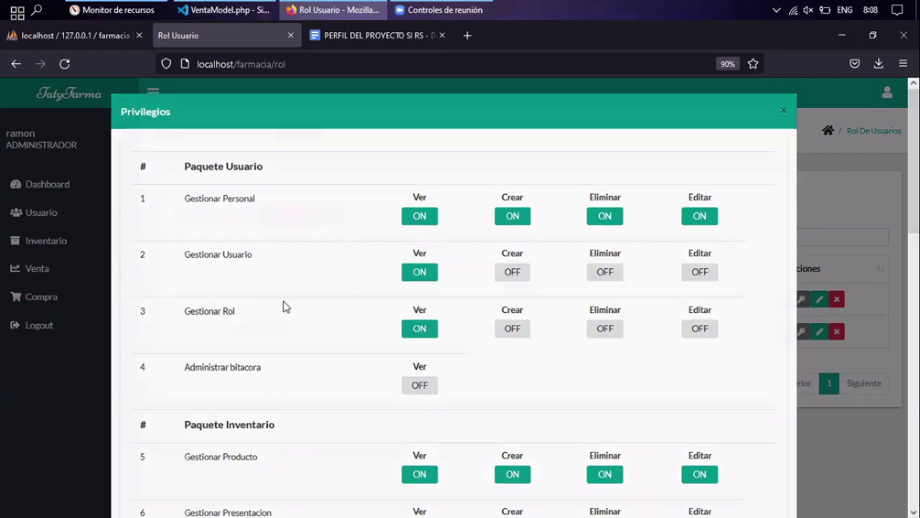
pyautogui.press('Escape')
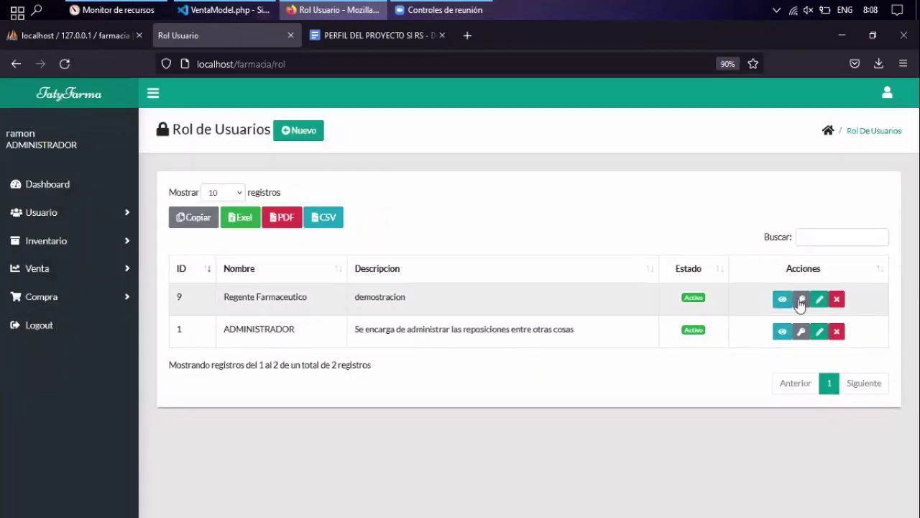
# Switch on Eliminar for Gestionar Personal in the Regente Farmaceutico role's privileges.
pyautogui.click(800, 302)
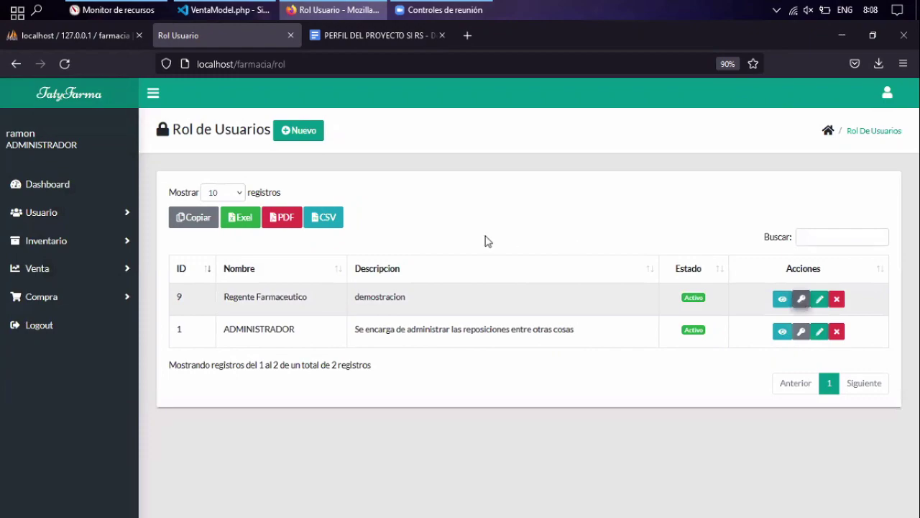
pyautogui.click(524, 220)
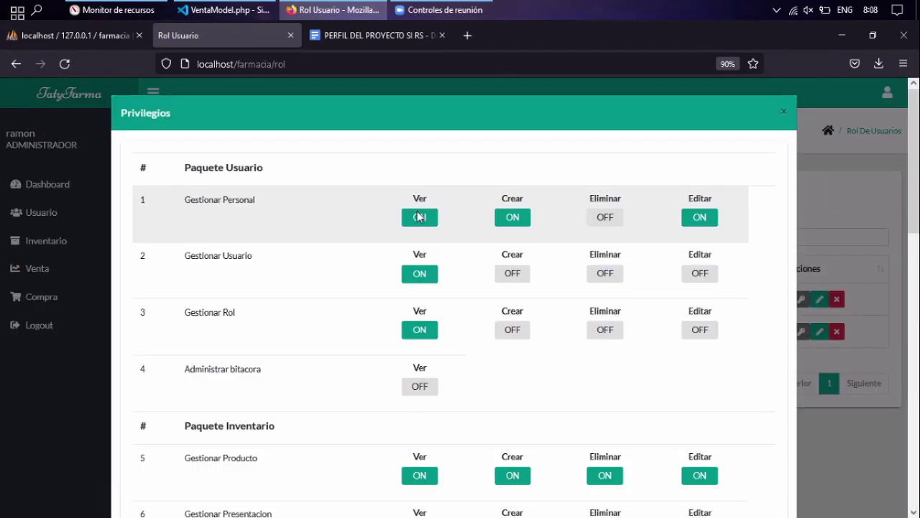
pyautogui.click(607, 218)
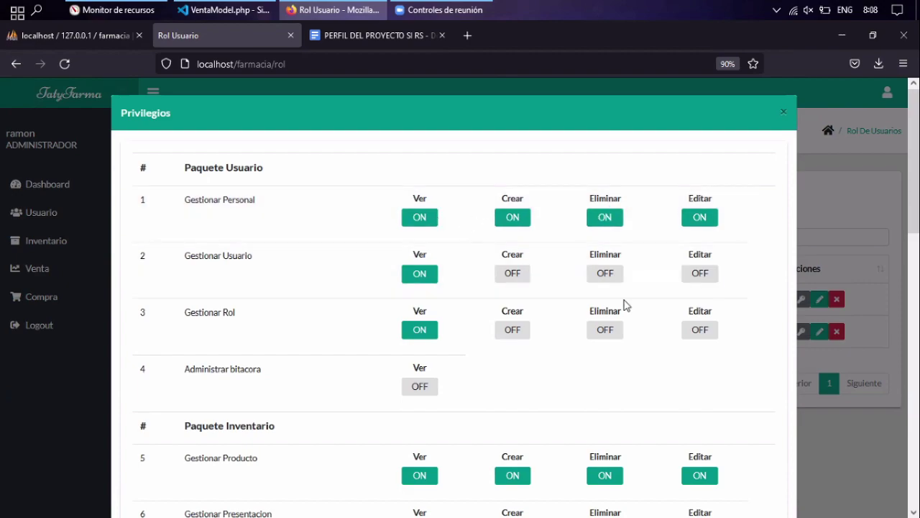
pyautogui.scroll(-10, 635, 193)
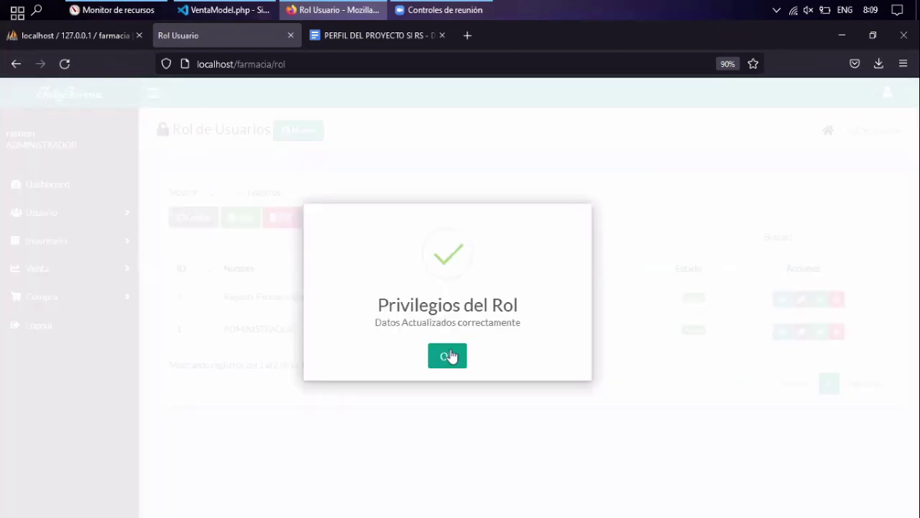
# Dismiss the 'Datos Actualizados correctamente' alert and close the reopened Privilegios window.
pyautogui.click(798, 315)
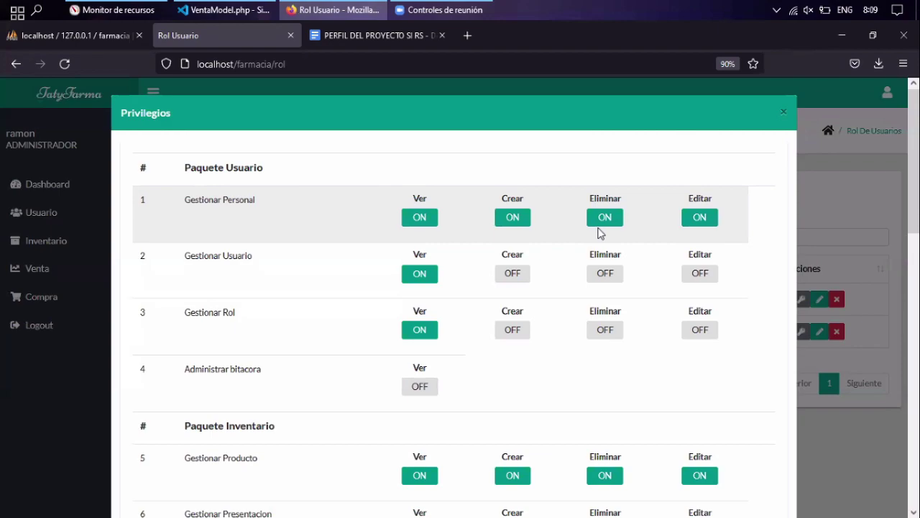
pyautogui.click(866, 126)
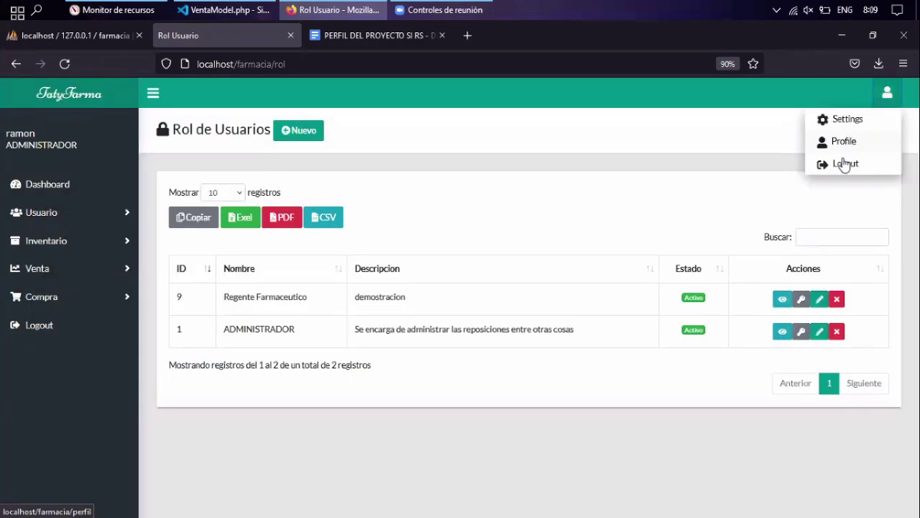
# Log out, then sign in as the saved Regente Farmaceutico user with its password.
pyautogui.click(845, 164)
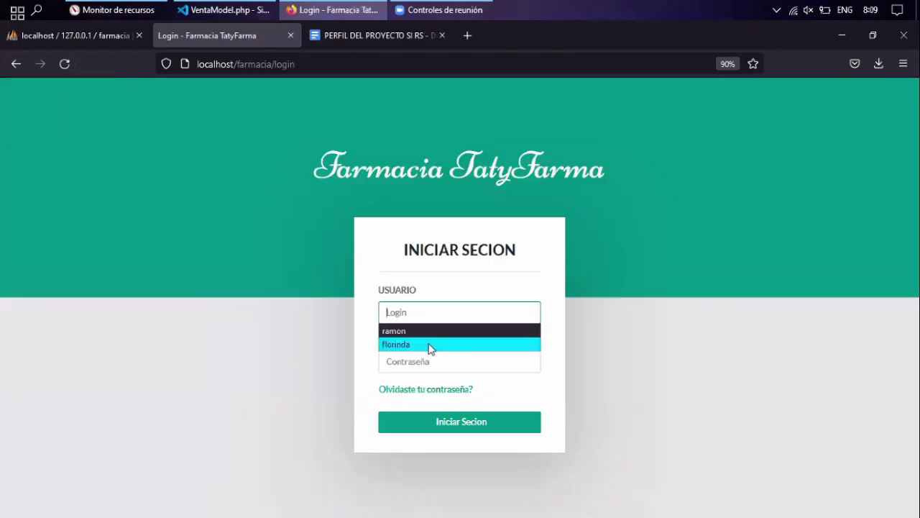
pyautogui.click(430, 345)
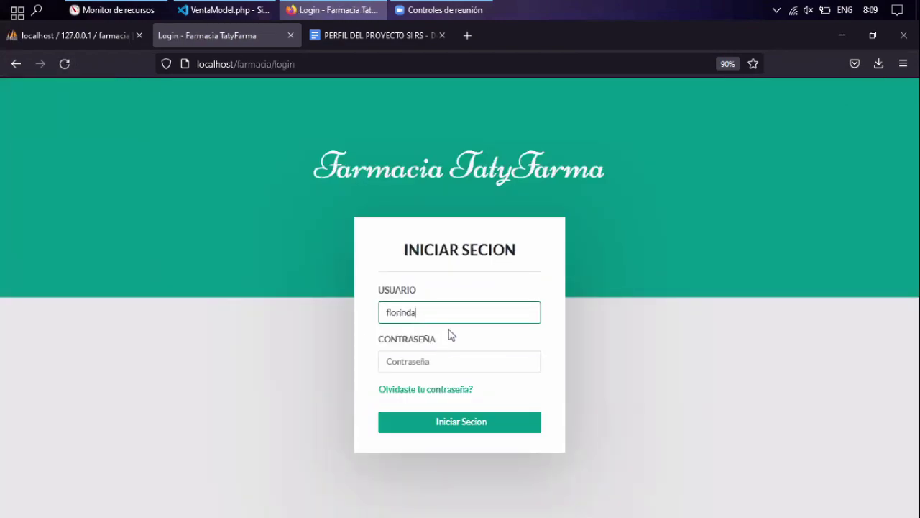
pyautogui.click(437, 362)
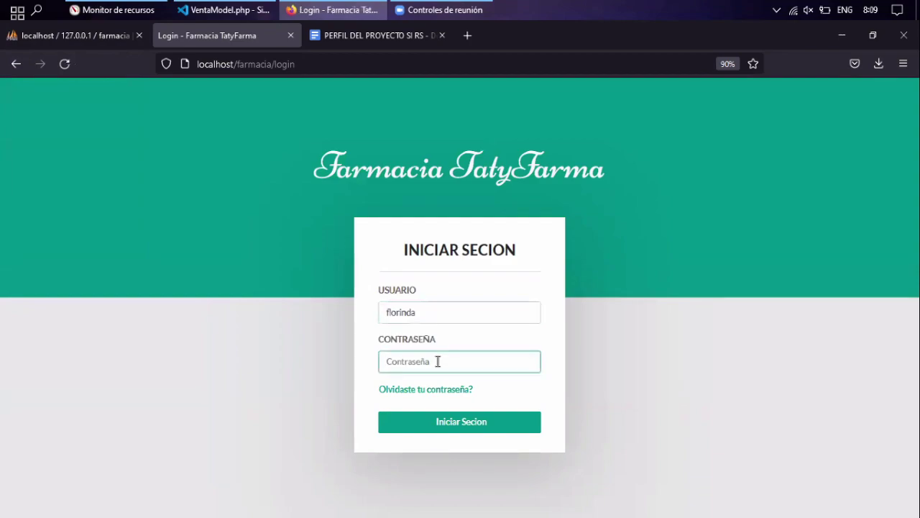
pyautogui.write('12345')
pyautogui.press('Return')
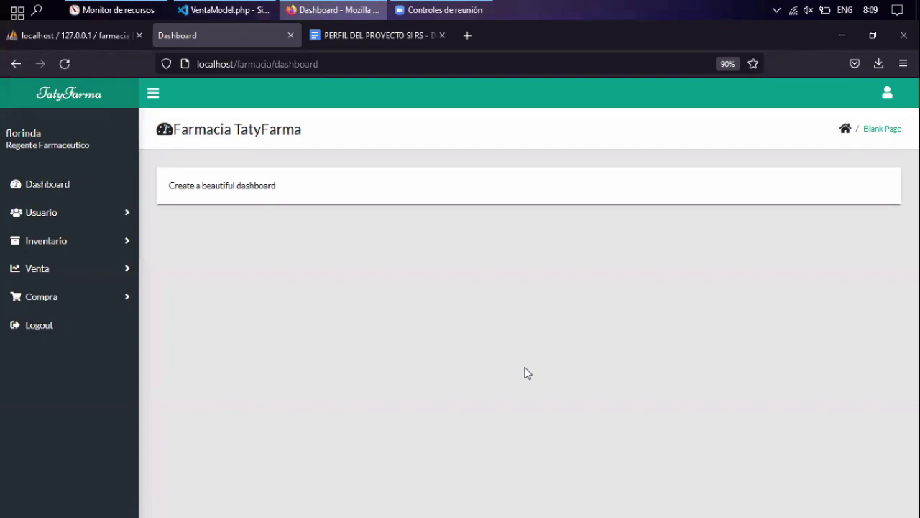
pyautogui.click(79, 212)
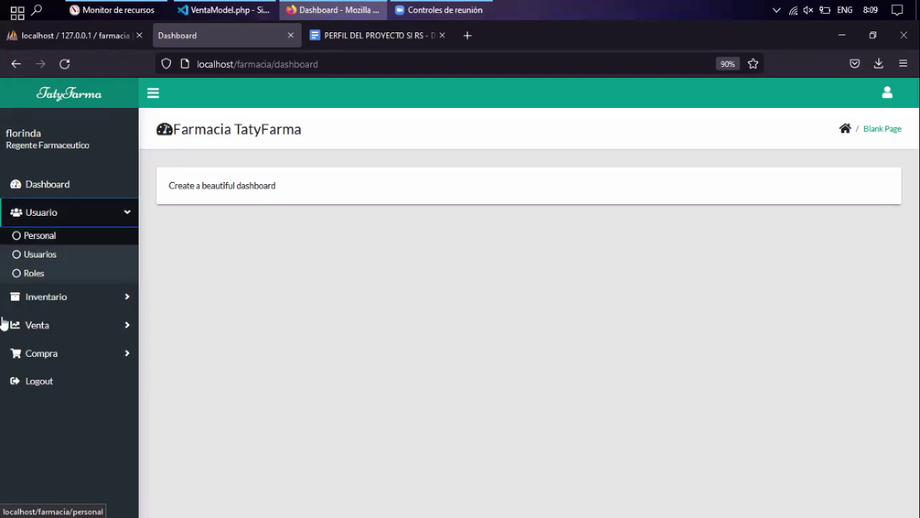
# Open Personal de Farmacia and try the Nuevo, edit and deactivate actions, cancelling each.
pyautogui.click(77, 237)
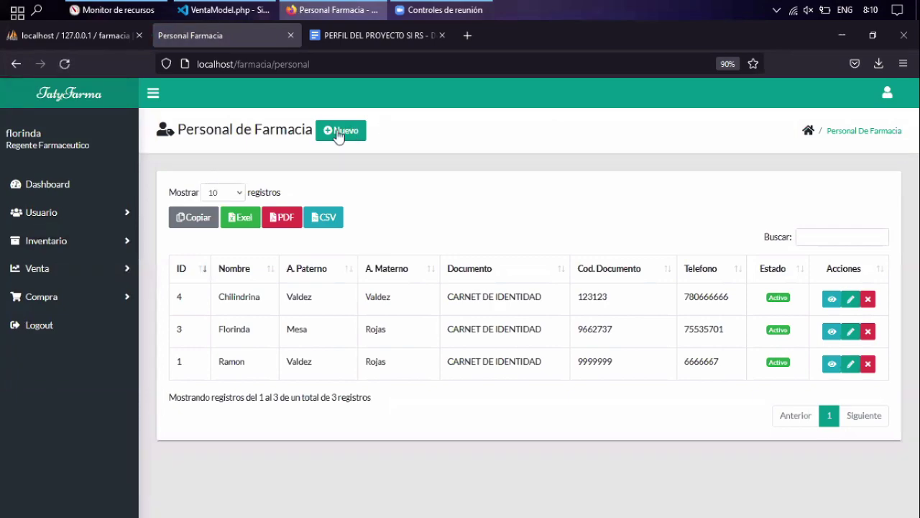
pyautogui.click(339, 134)
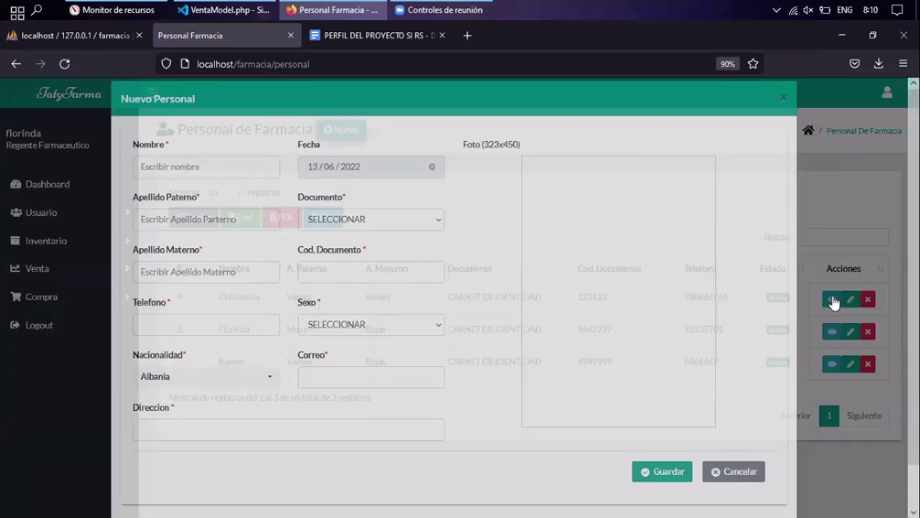
pyautogui.click(834, 302)
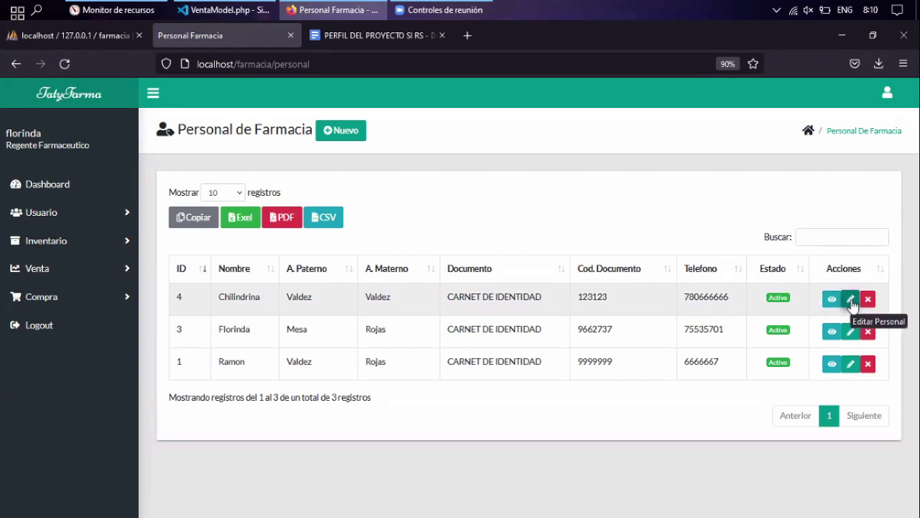
pyautogui.click(851, 300)
pyautogui.click(868, 298)
pyautogui.click(424, 350)
pyautogui.click(41, 212)
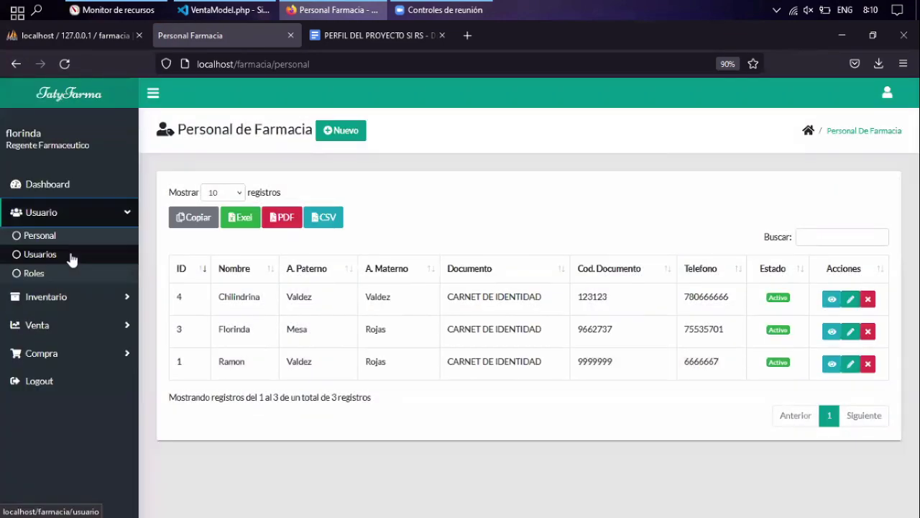
# View the first user's details in Usuarios, then open the Roles list.
pyautogui.click(72, 257)
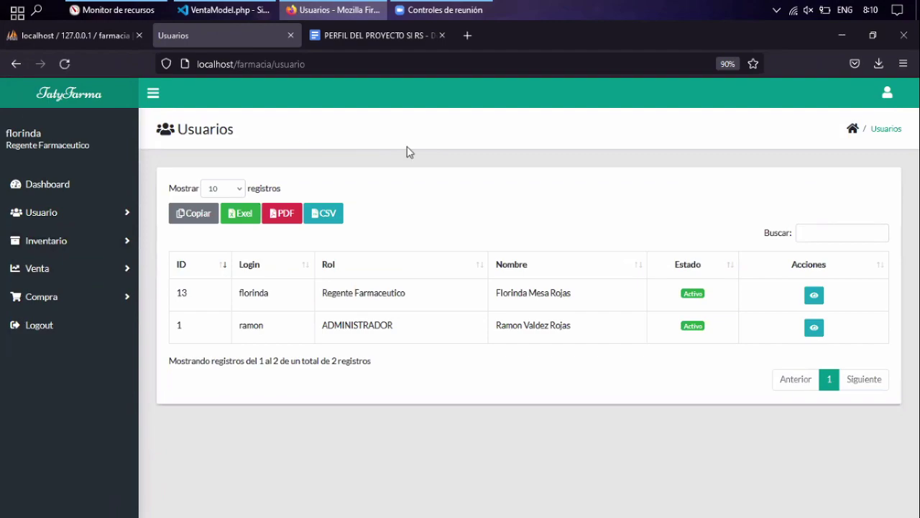
pyautogui.click(815, 296)
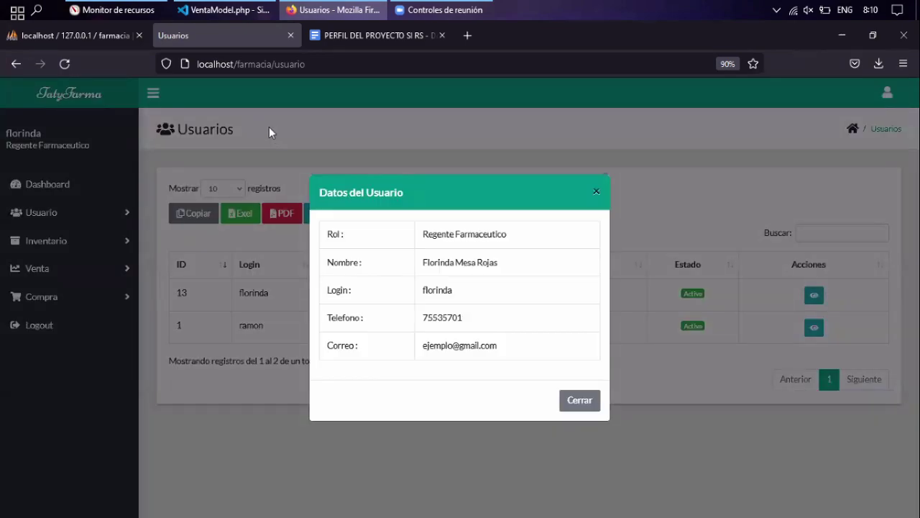
pyautogui.click(269, 127)
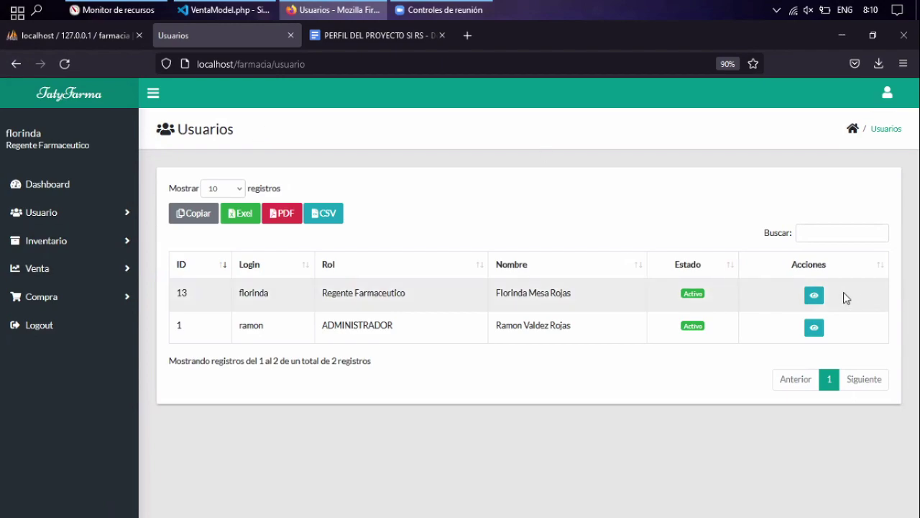
pyautogui.click(89, 213)
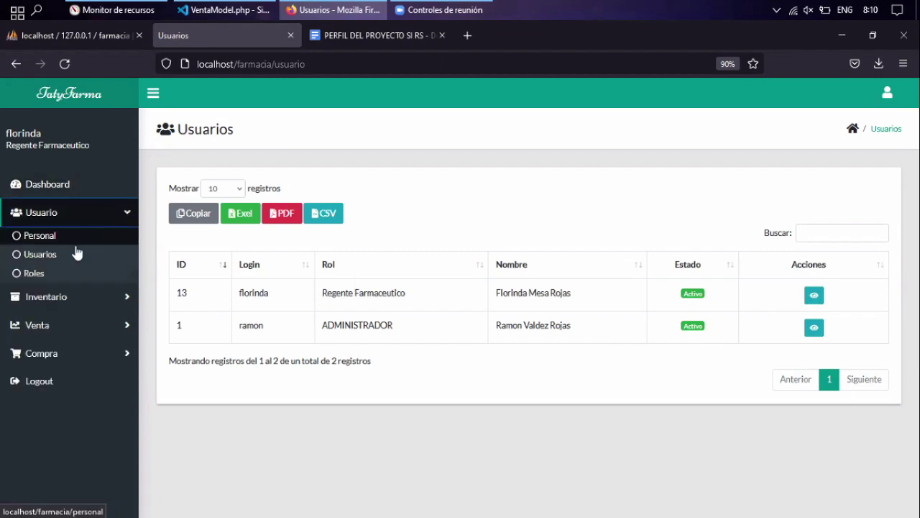
pyautogui.click(65, 272)
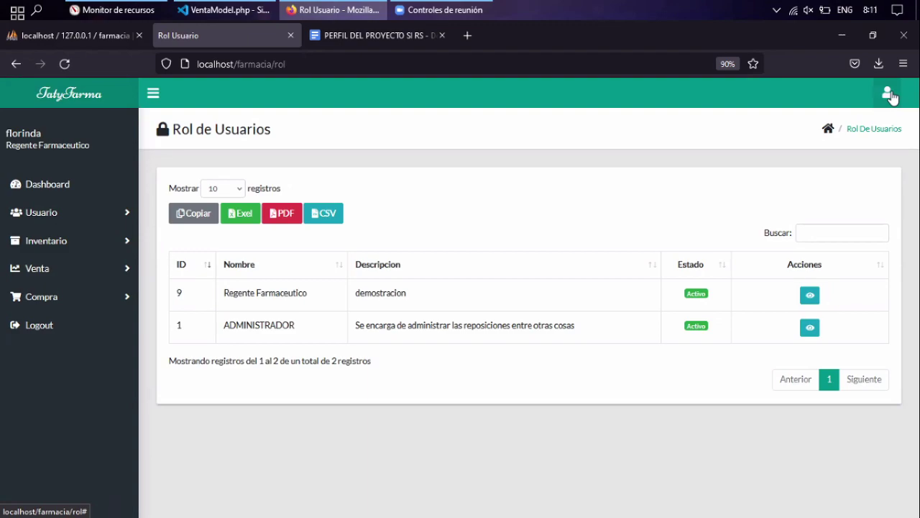
# Open the Venta sales list and its Nuevo form, then return to the phpMyAdmin tab.
pyautogui.click(131, 219)
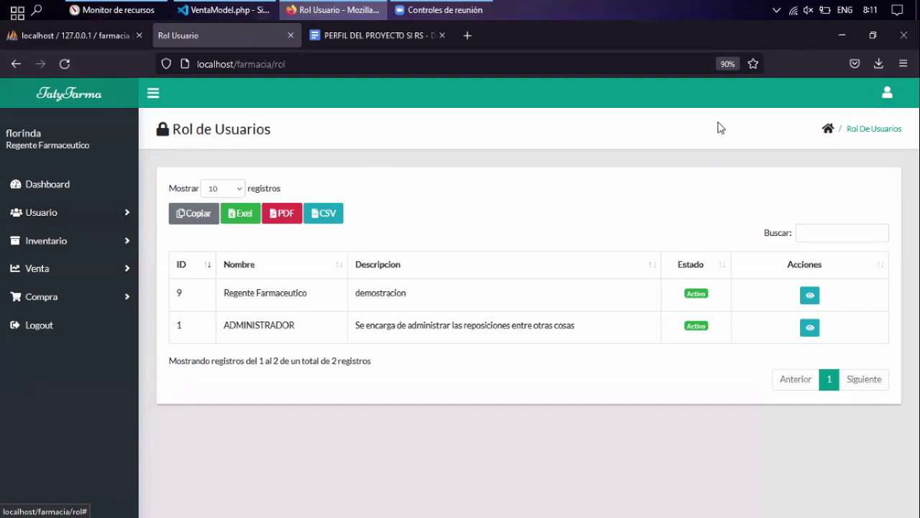
pyautogui.click(887, 93)
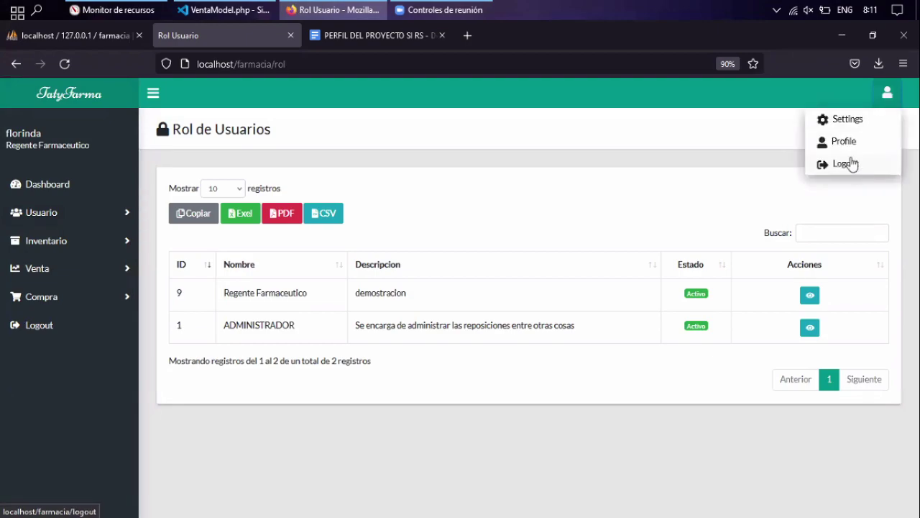
pyautogui.click(62, 272)
pyautogui.click(107, 289)
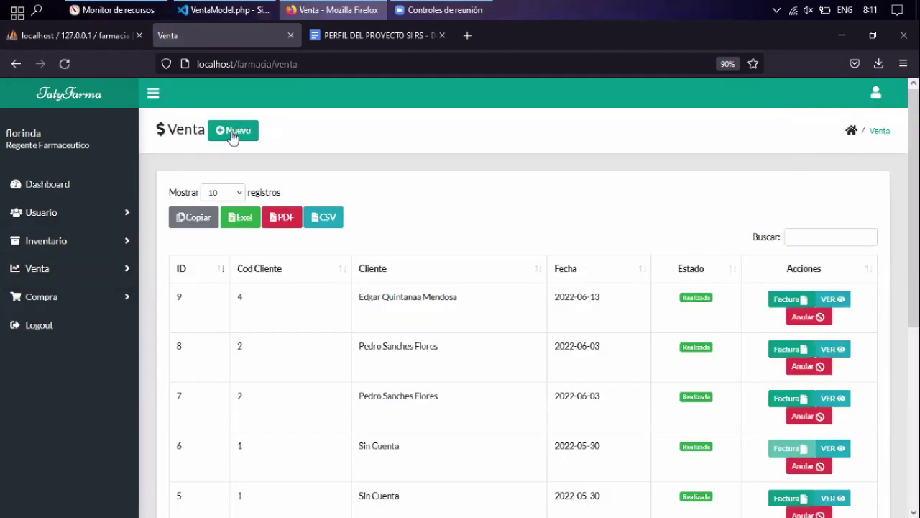
pyautogui.click(232, 134)
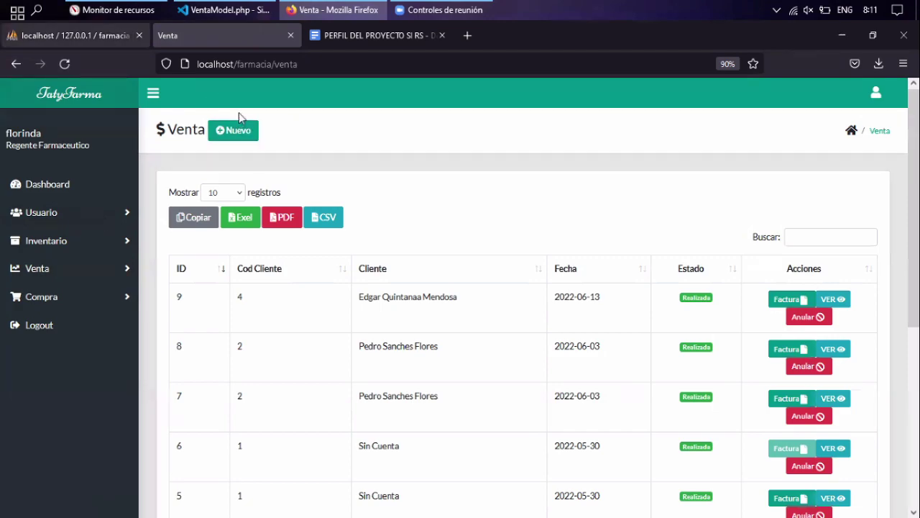
pyautogui.hotkey('ctrl', 'pageup')
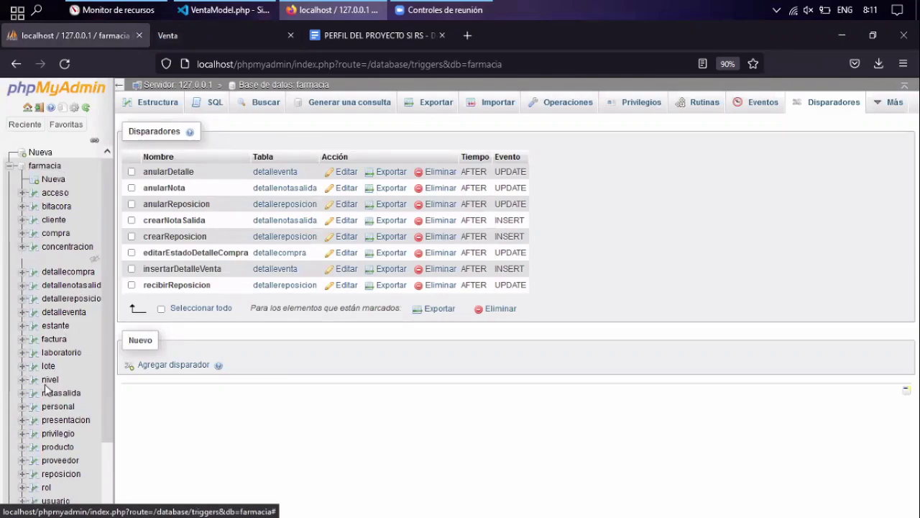
# Browse the cliente table's rows in phpMyAdmin and mark customer 4's row.
pyautogui.scroll(-2, 49, 401)
pyautogui.scroll(2, 62, 244)
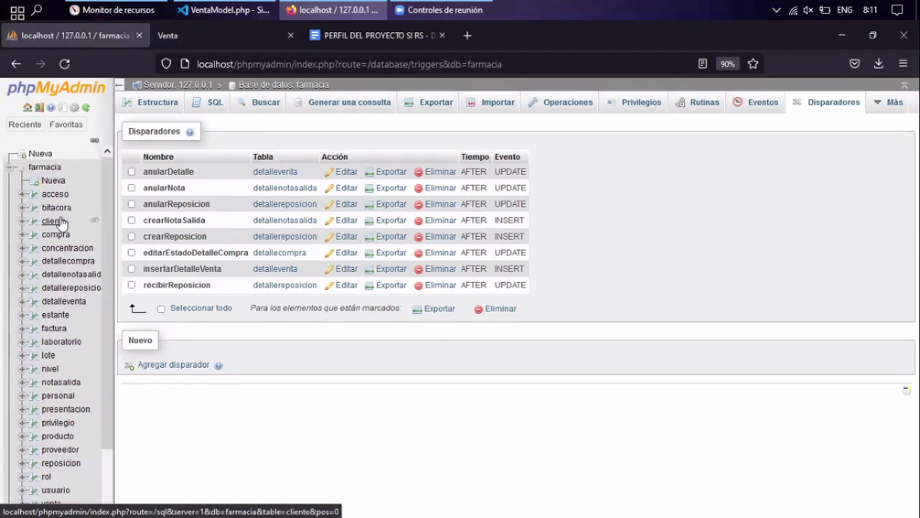
pyautogui.click(54, 220)
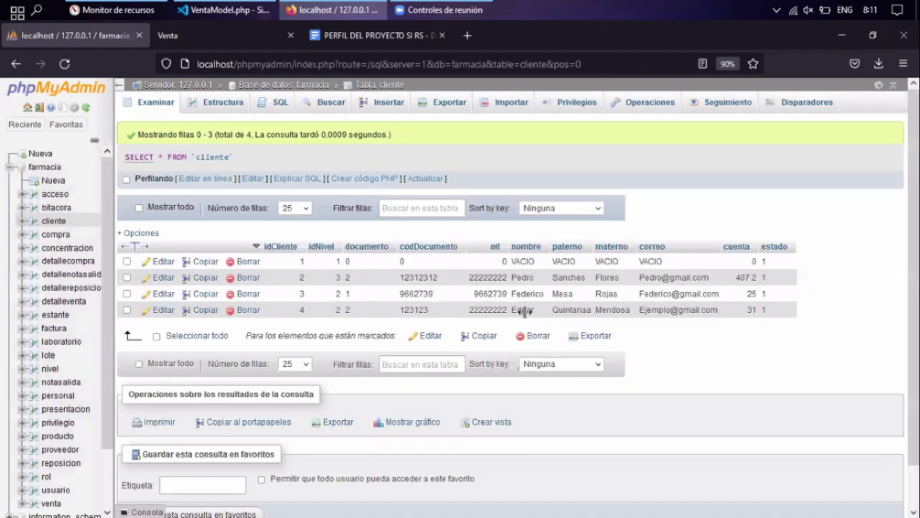
pyautogui.click(568, 311)
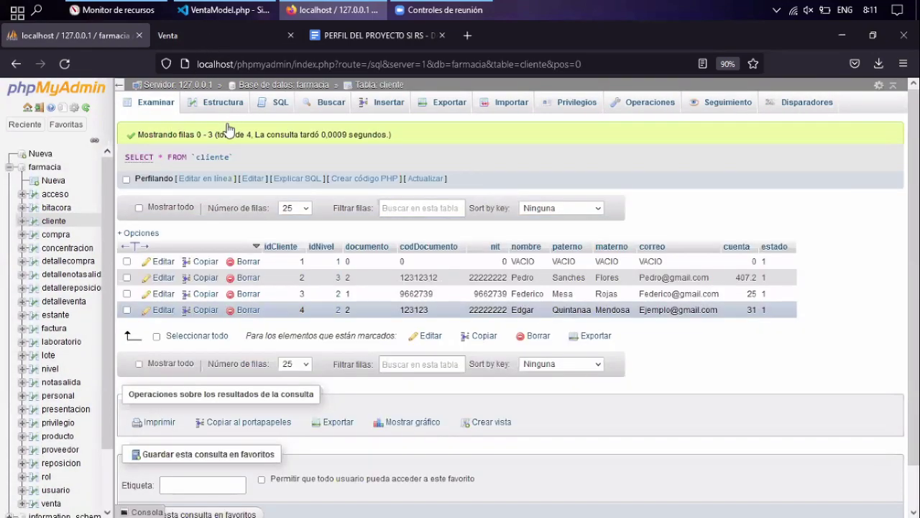
pyautogui.hotkey('ctrl', 'Tab')
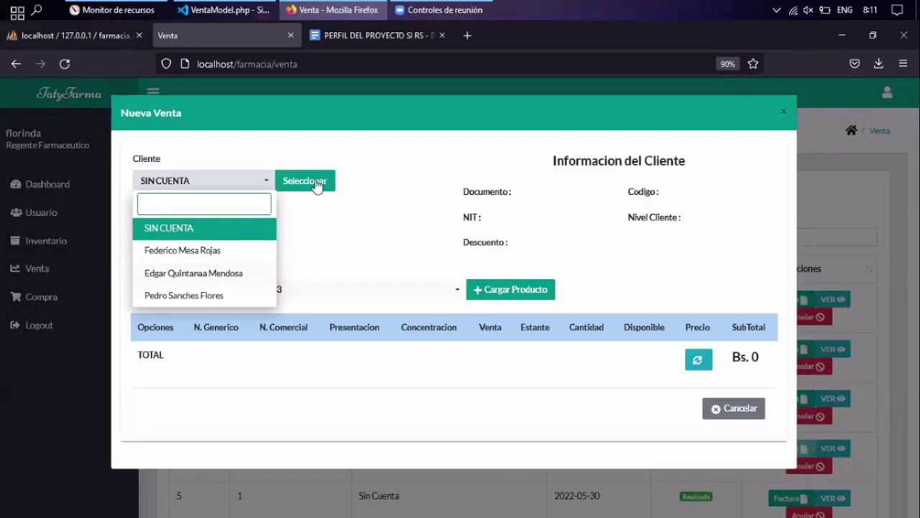
# Load the casual-level client into the new sale and add Aciclovir.
pyautogui.click(209, 270)
pyautogui.click(316, 181)
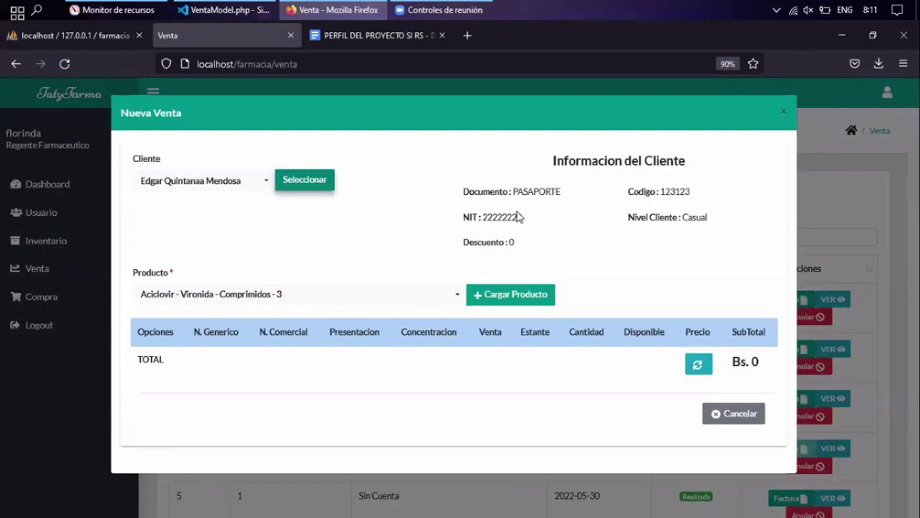
pyautogui.click(380, 296)
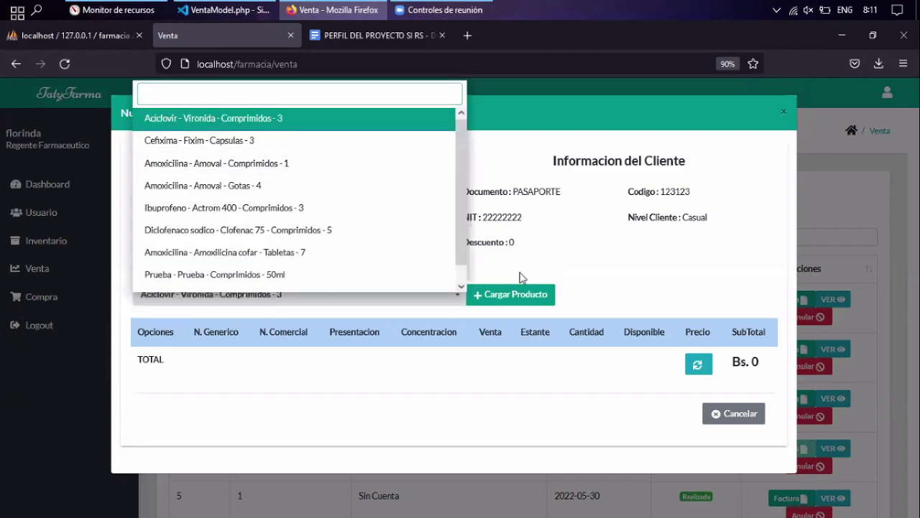
pyautogui.click(515, 294)
# Add Cefixima - Fixim capsules, recalculate the Bs. 31.07 total, and save the sale.
pyautogui.click(273, 178)
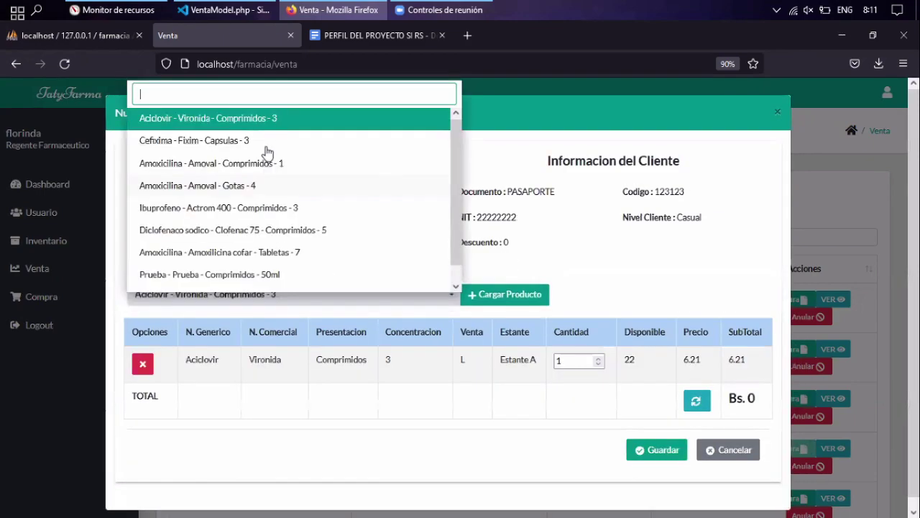
pyautogui.click(266, 141)
pyautogui.click(493, 294)
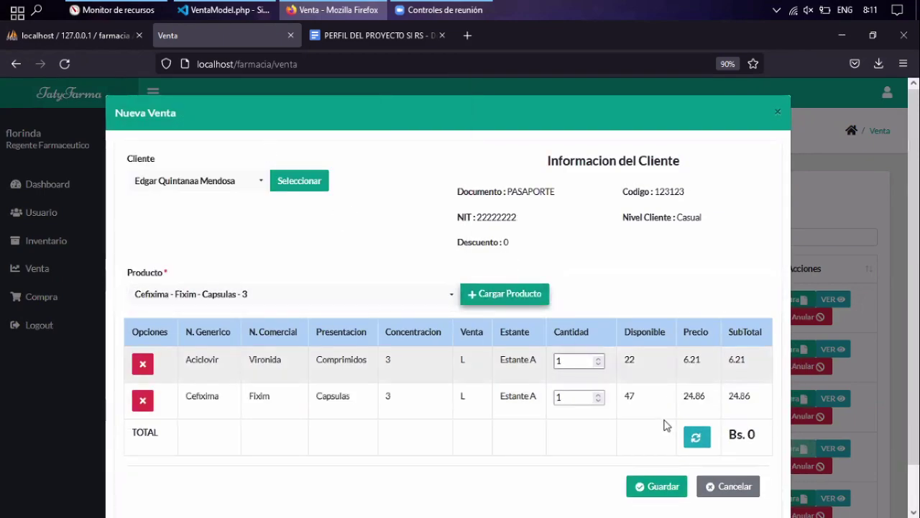
pyautogui.click(683, 436)
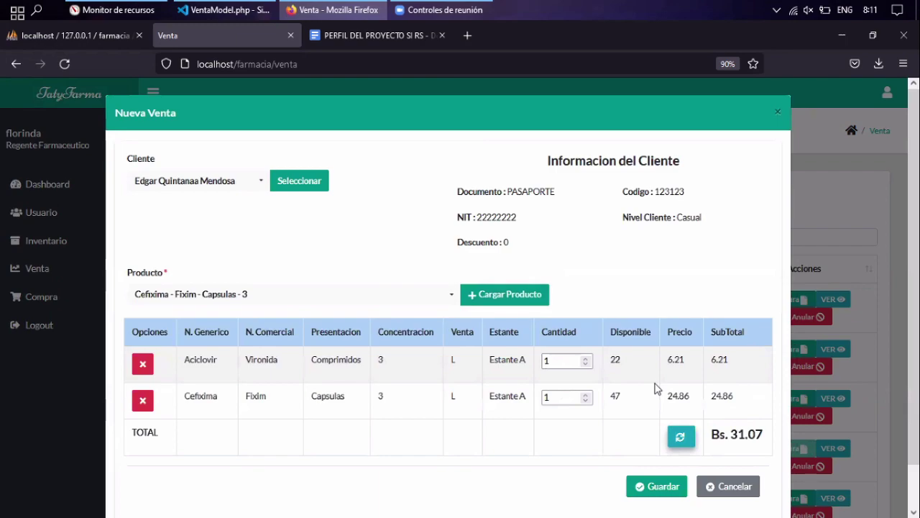
pyautogui.click(657, 486)
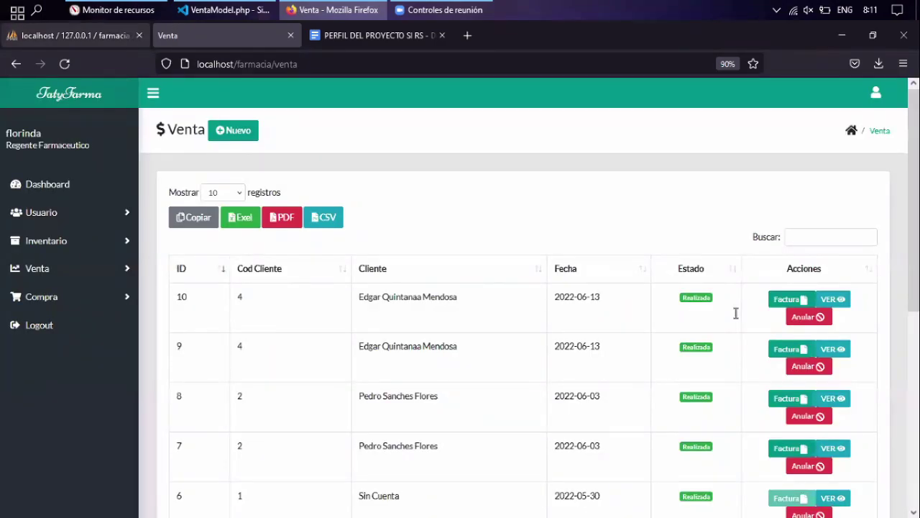
# Reload the phpMyAdmin cliente table to confirm customer 4's cuenta rose from 31 to 62.
pyautogui.hotkey('ctrl', 'pageup')
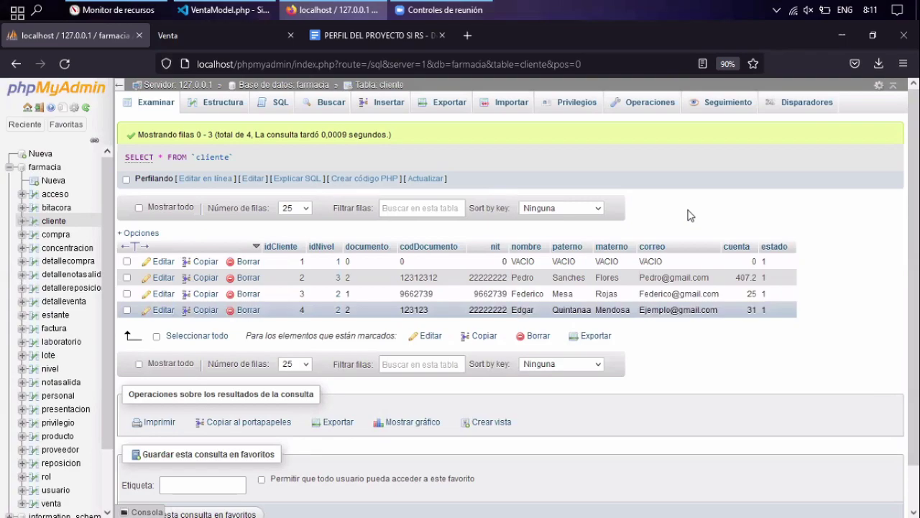
pyautogui.press('F5')
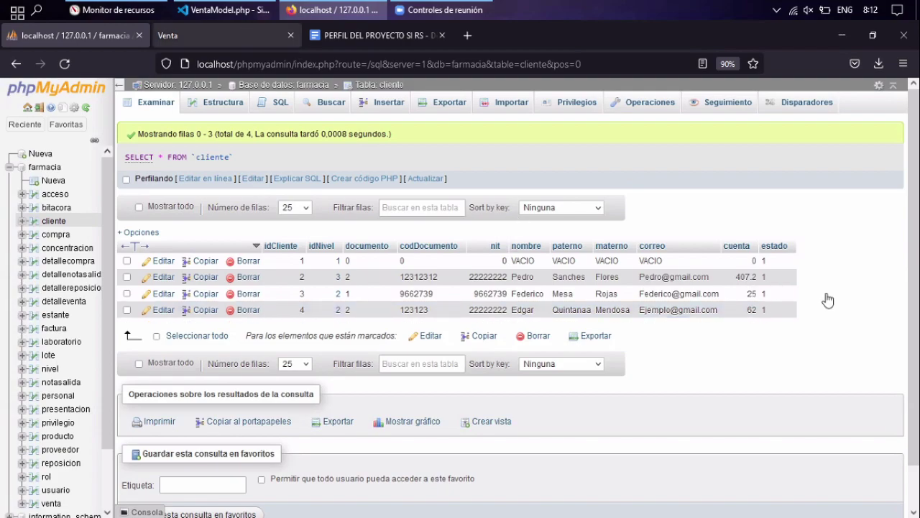
pyautogui.hotkey('ctrl', 'Tab')
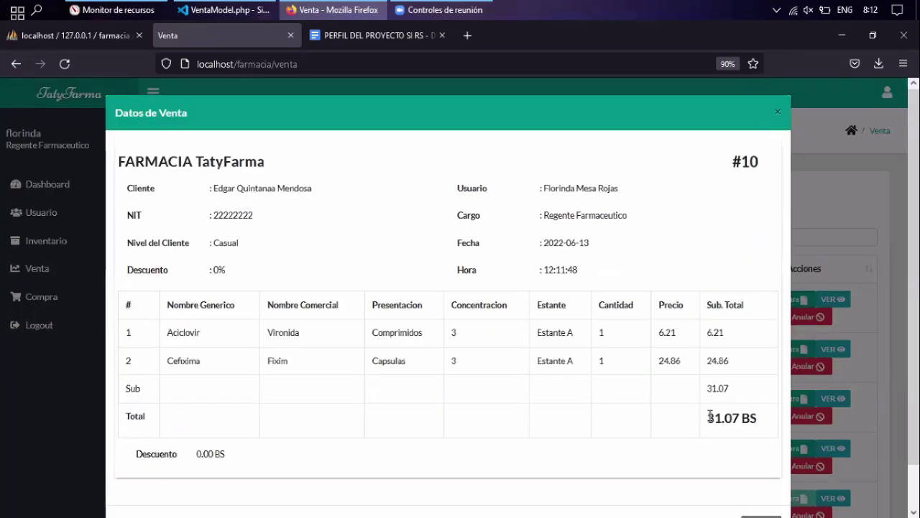
# Compare sale 10's 31.07 total with cuenta 62, close the details, and expand Inventario.
pyautogui.moveTo(708, 417); pyautogui.dragTo(750, 417)
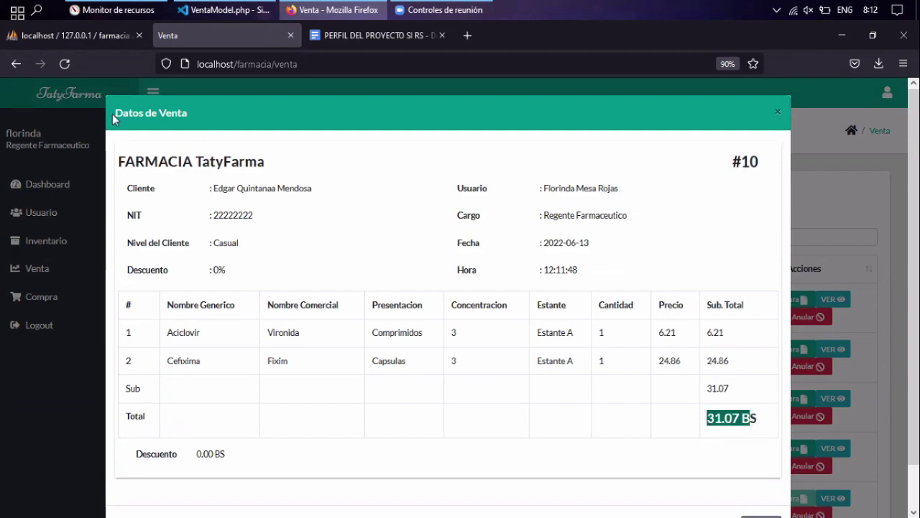
pyautogui.click(93, 38)
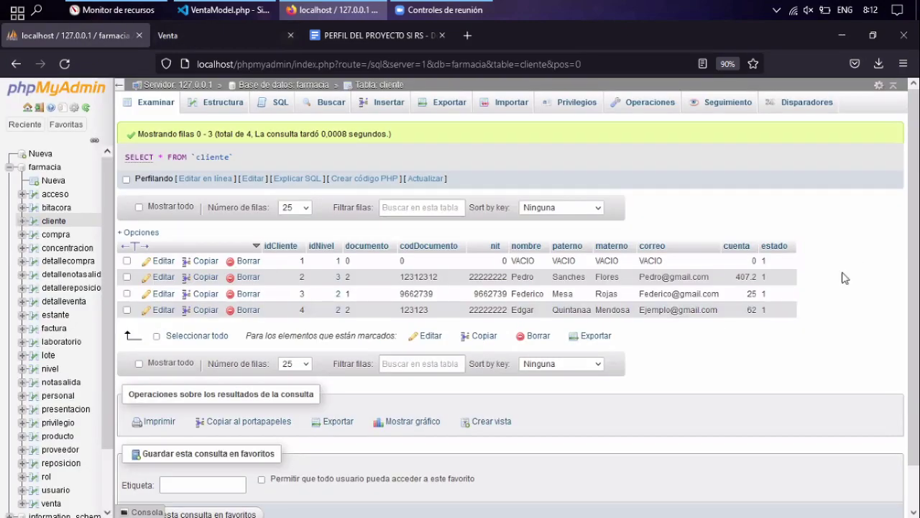
pyautogui.doubleClick(751, 309)
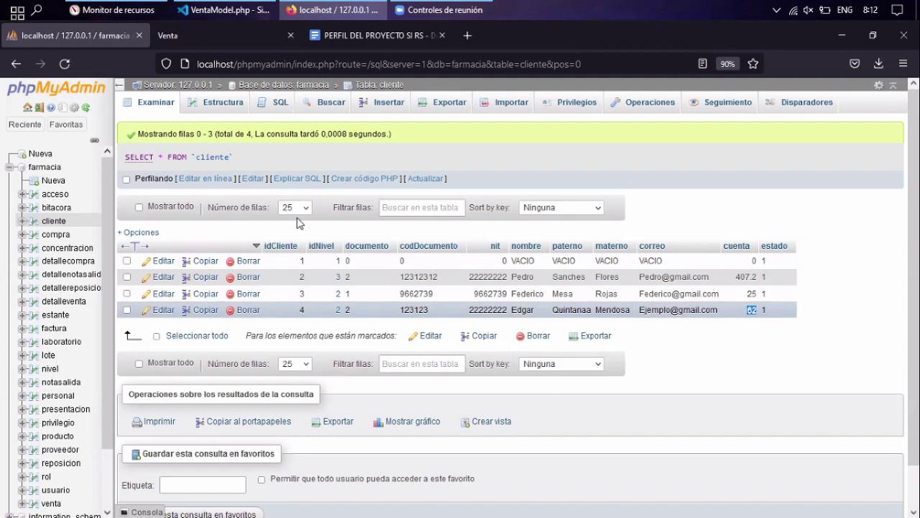
pyautogui.click(221, 37)
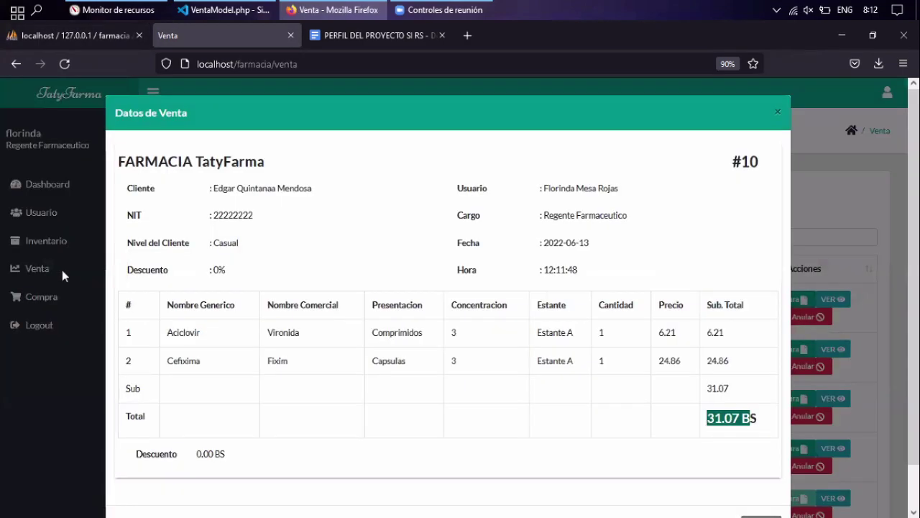
pyautogui.click(63, 295)
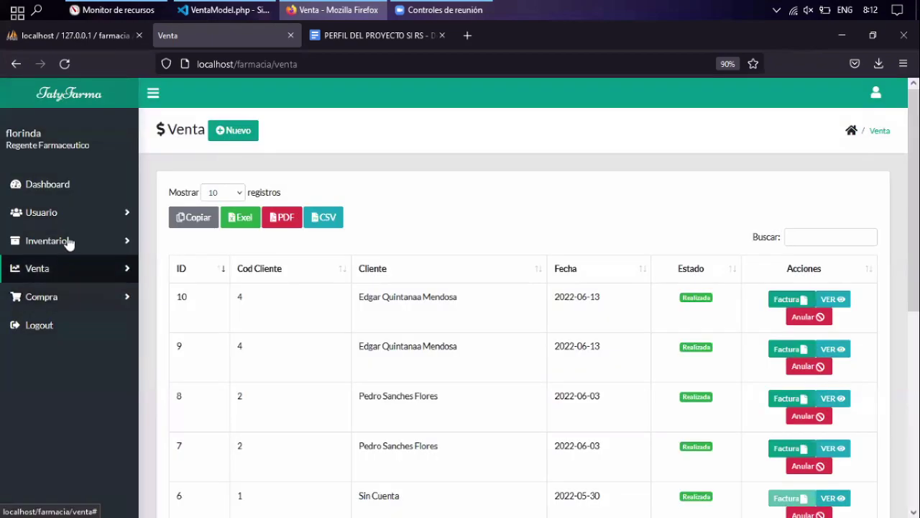
pyautogui.click(68, 240)
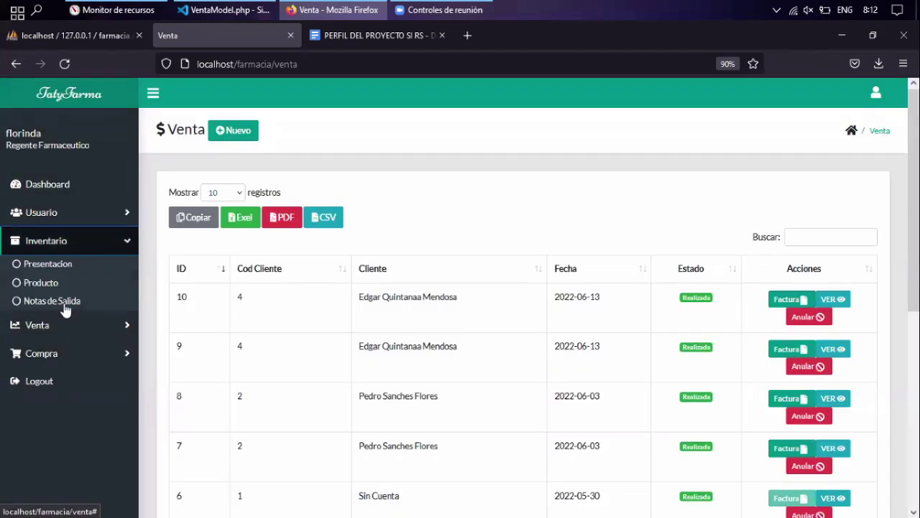
# Check exit note 17 in Notas de Salida: a VENTA of Aciclovir and Cefixima for 31.07 BS.
pyautogui.click(64, 304)
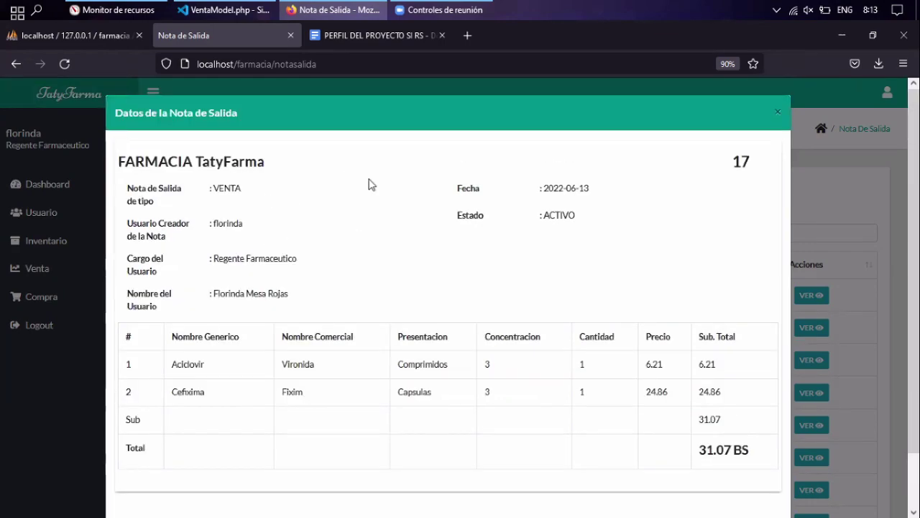
pyautogui.press('Escape')
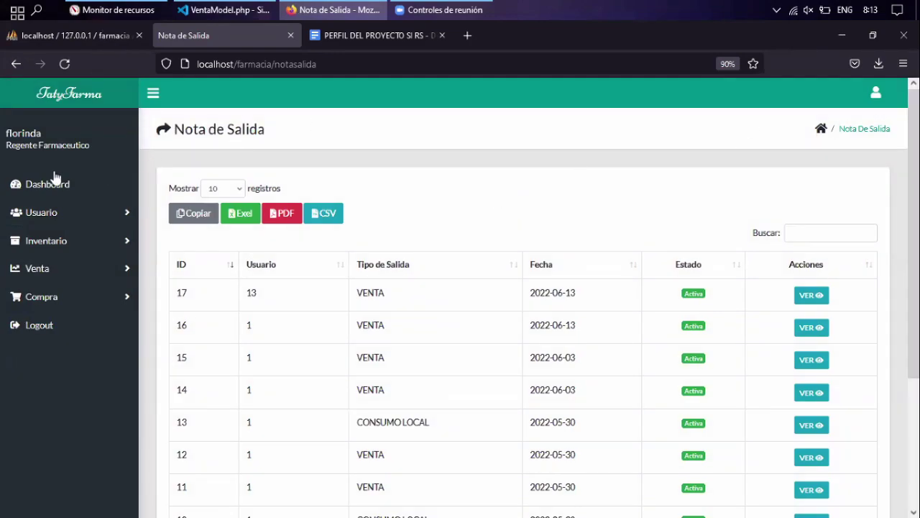
pyautogui.hotkey('ctrl', 'Tab')
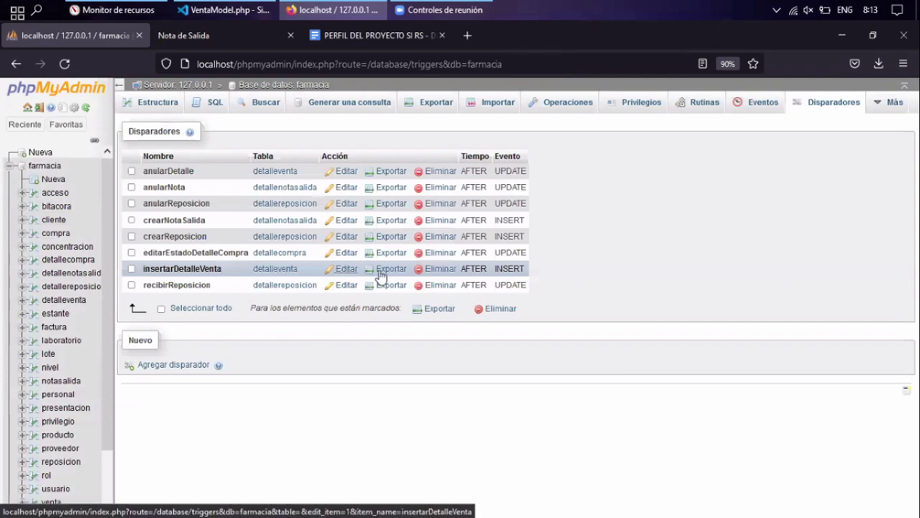
pyautogui.click(407, 268)
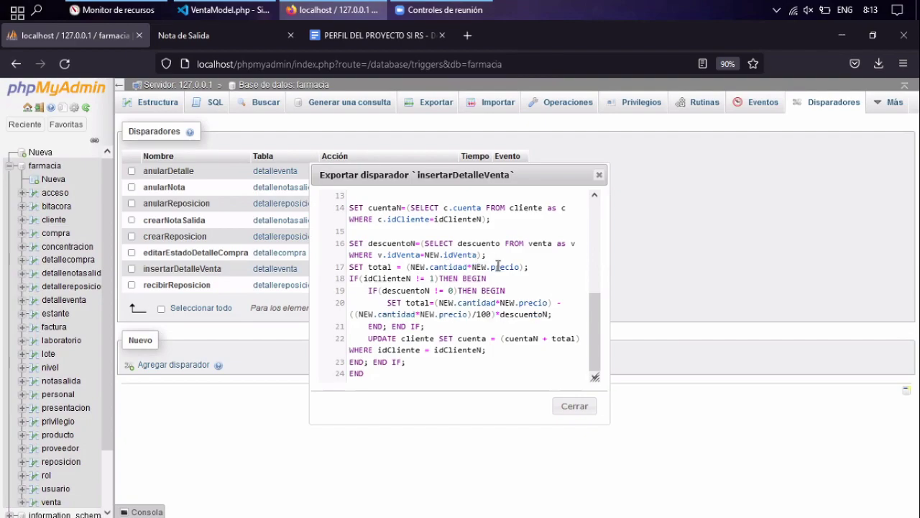
pyautogui.click(599, 177)
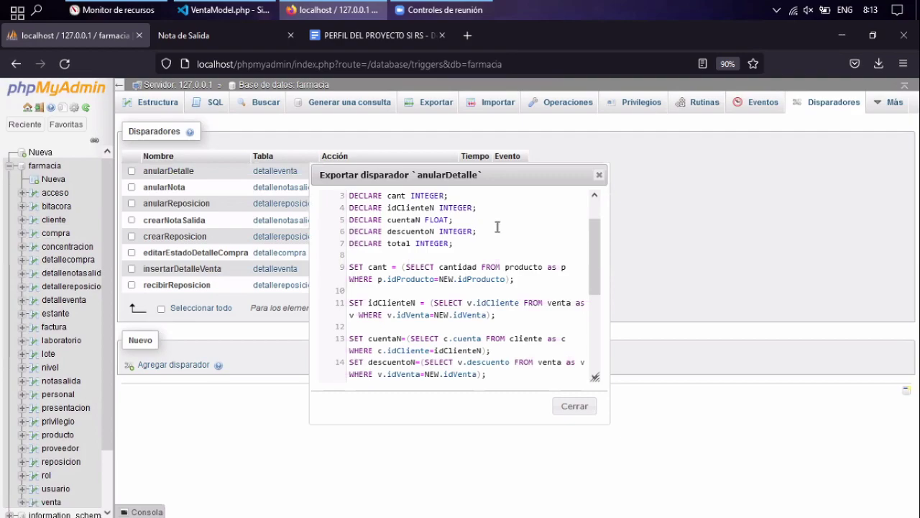
# Scroll through the anularDetalle trigger's exported SQL in phpMyAdmin.
pyautogui.scroll(-1, 498, 227)
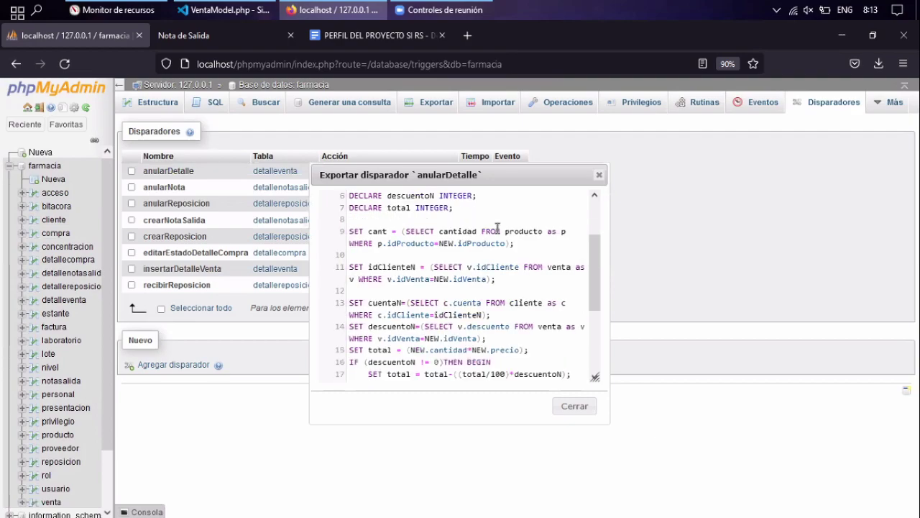
pyautogui.scroll(-1, 504, 232)
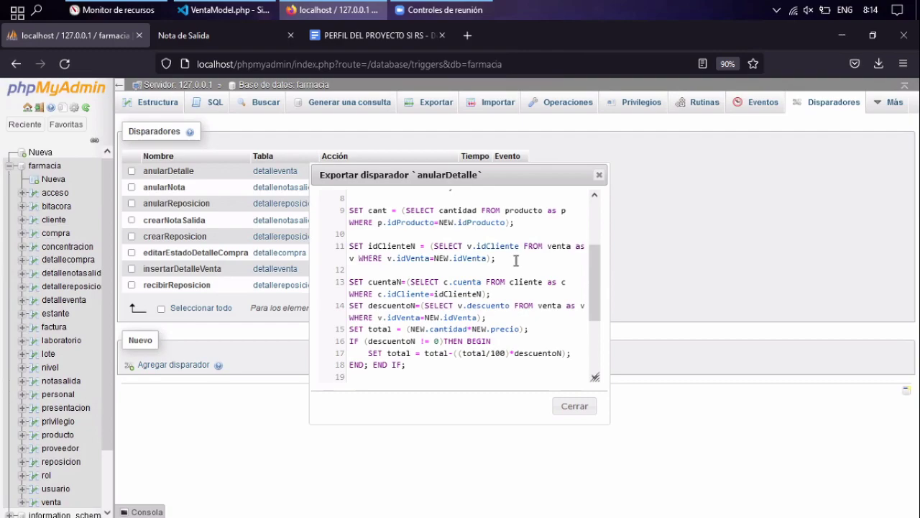
pyautogui.scroll(-1, 518, 262)
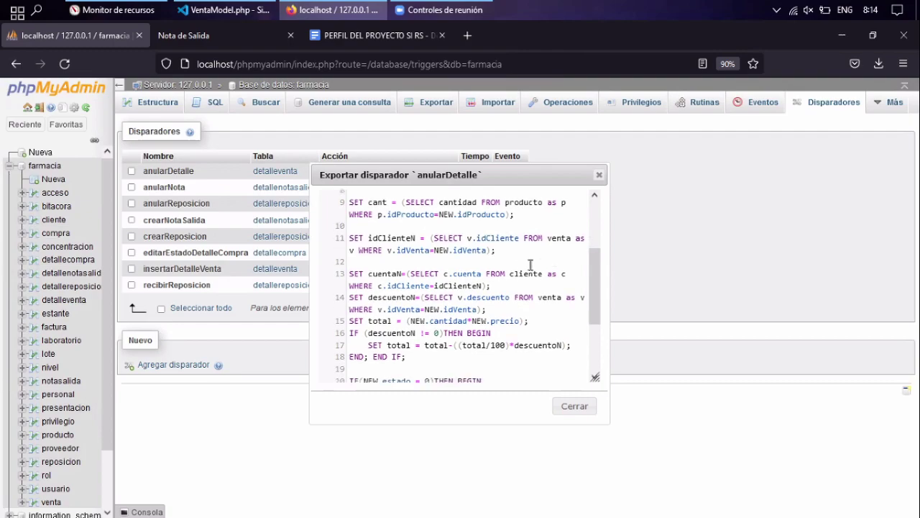
pyautogui.scroll(-3, 530, 266)
pyautogui.scroll(3, 530, 266)
pyautogui.scroll(-3, 530, 266)
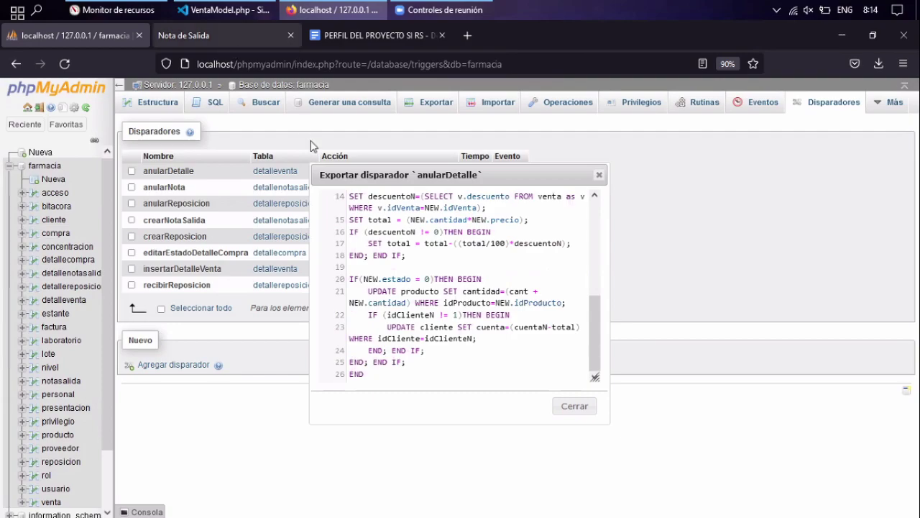
pyautogui.hotkey('ctrl', 'Tab')
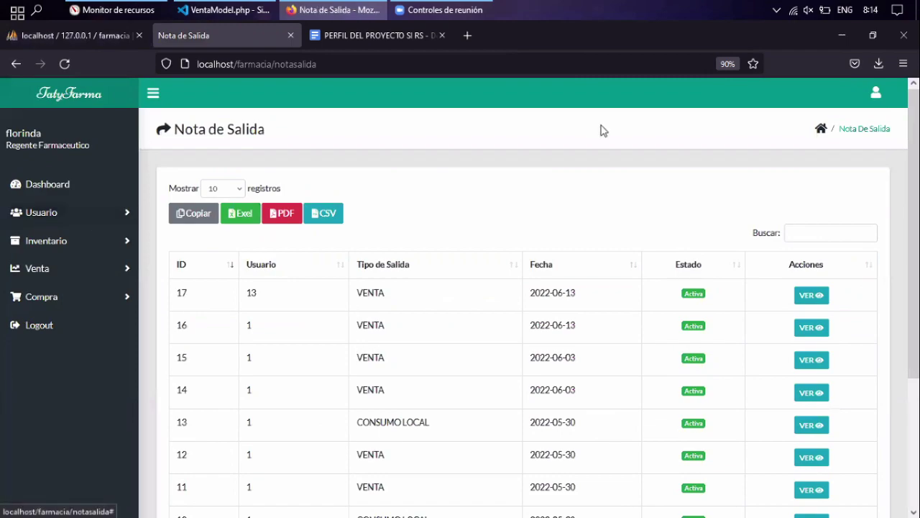
# Open the current user's profile and switch to its Editar form.
pyautogui.click(877, 95)
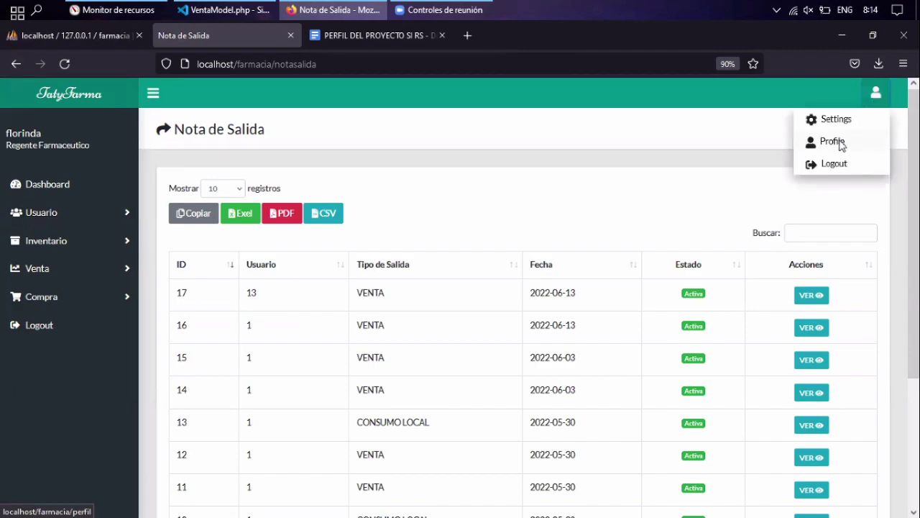
pyautogui.click(833, 141)
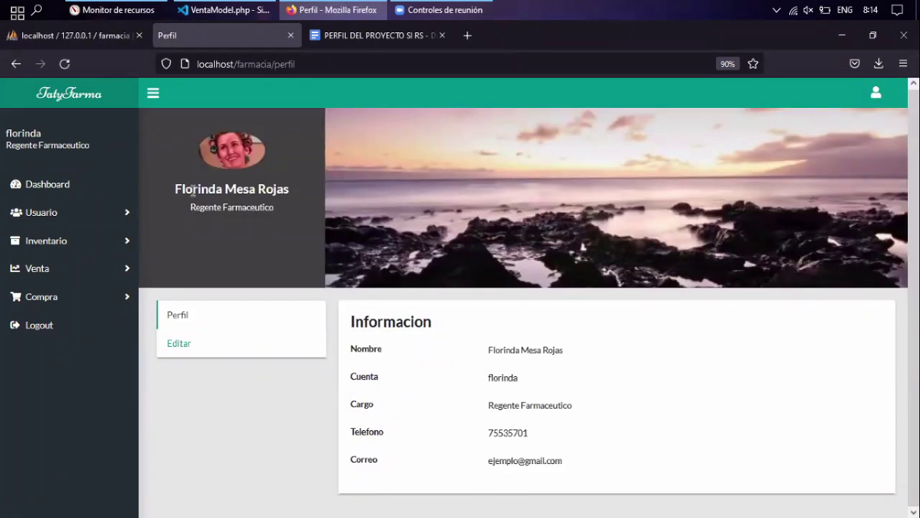
pyautogui.click(205, 345)
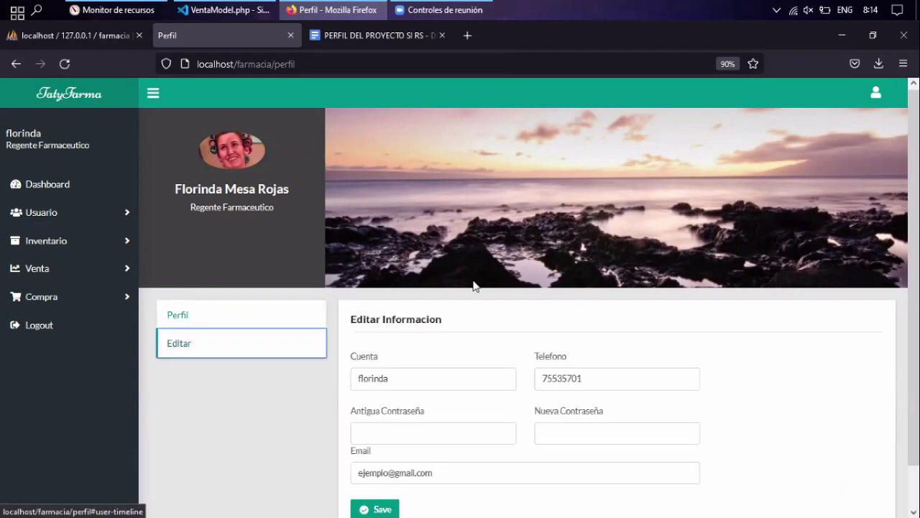
# Change the phone number's last two digits to 99, save, and reload the profile.
pyautogui.scroll(-1, 547, 316)
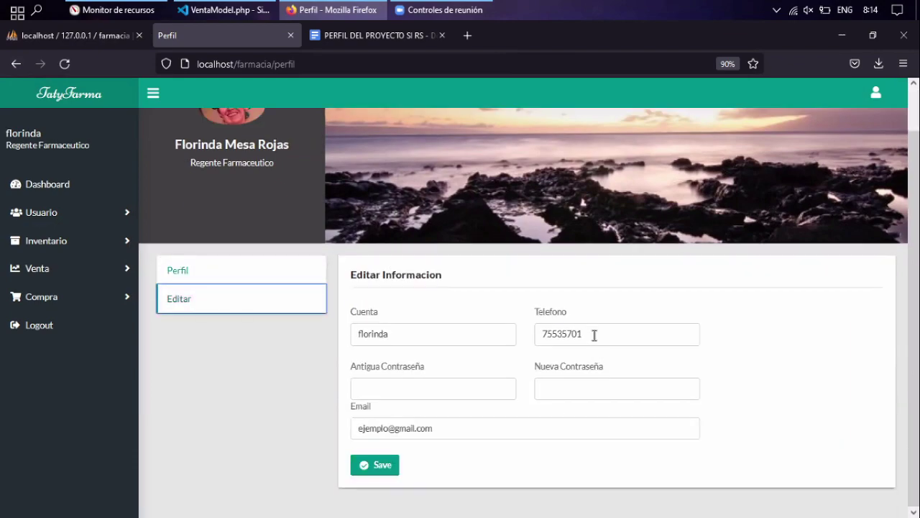
pyautogui.click(583, 335)
pyautogui.moveTo(582, 335); pyautogui.dragTo(573, 334)
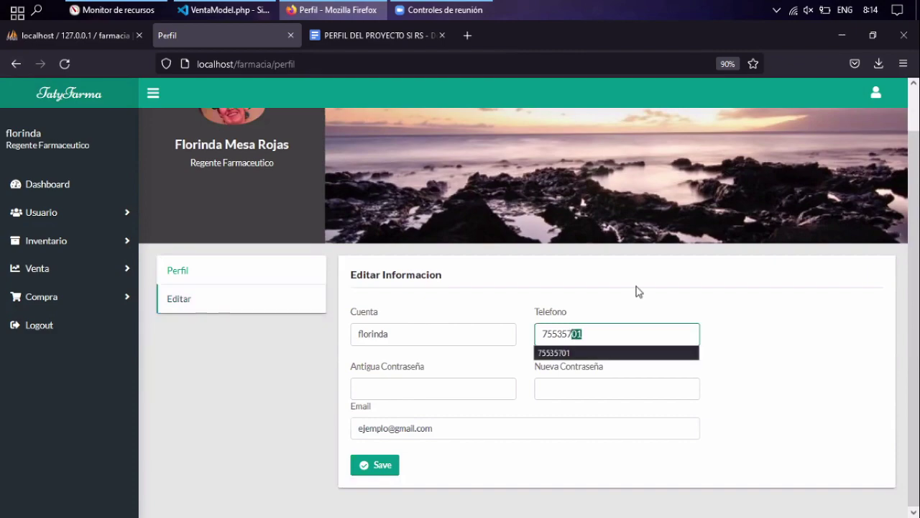
pyautogui.write('99')
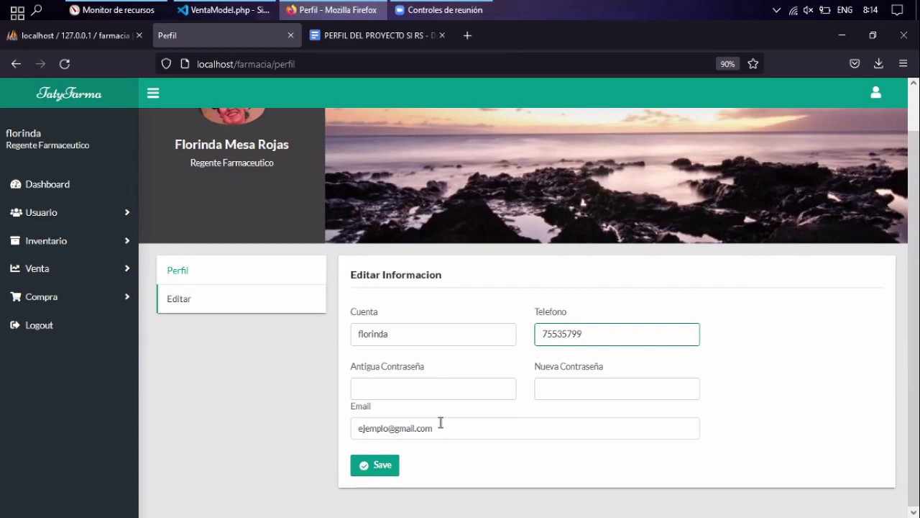
pyautogui.press('Return')
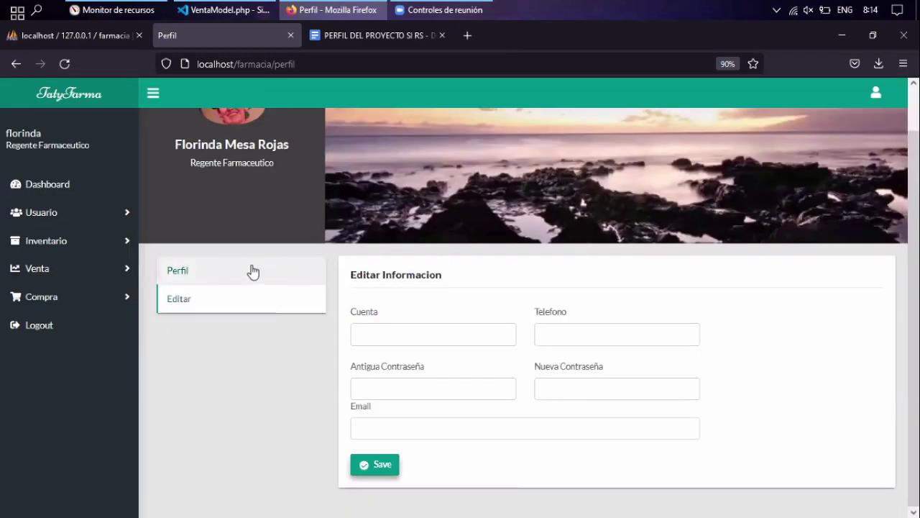
pyautogui.click(251, 271)
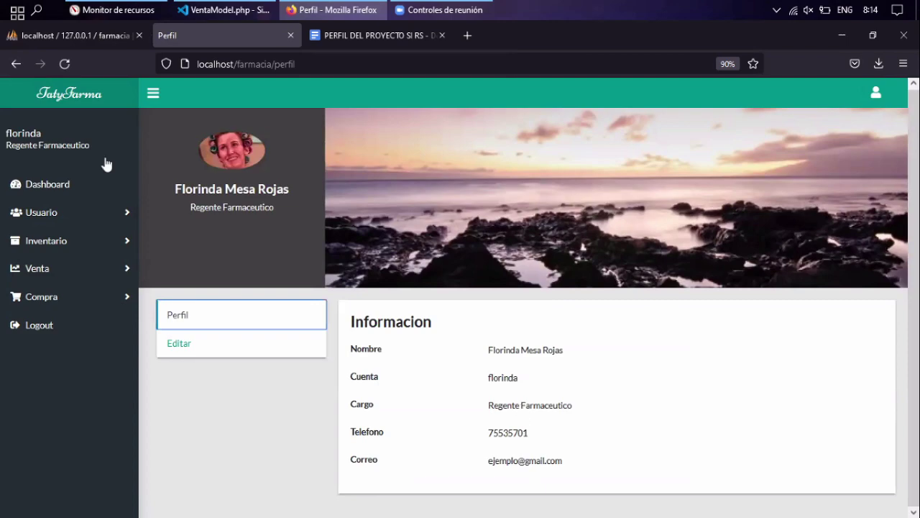
pyautogui.click(64, 64)
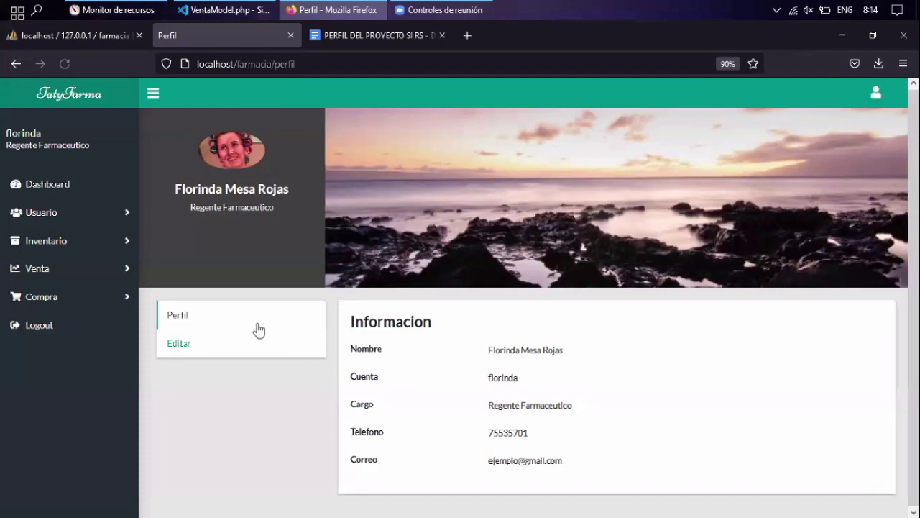
# Return to the Editar form, check the updated Telefono field, and open the user dropdown.
pyautogui.click(318, 338)
pyautogui.scroll(-1, 630, 356)
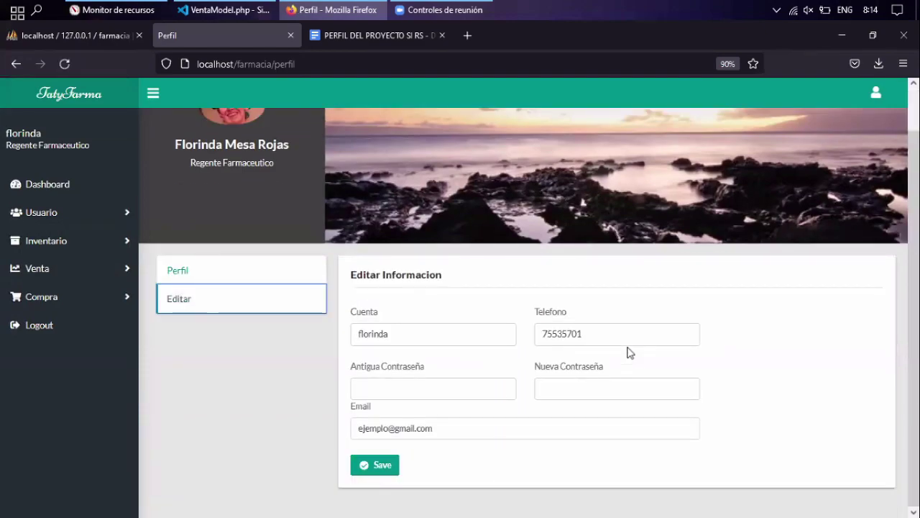
pyautogui.scroll(1, 555, 272)
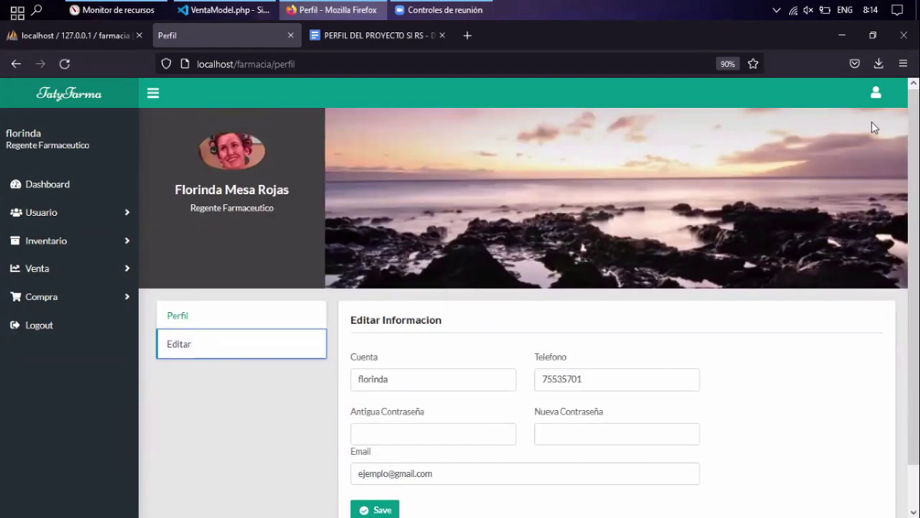
pyautogui.click(632, 379)
pyautogui.scroll(-1, 633, 370)
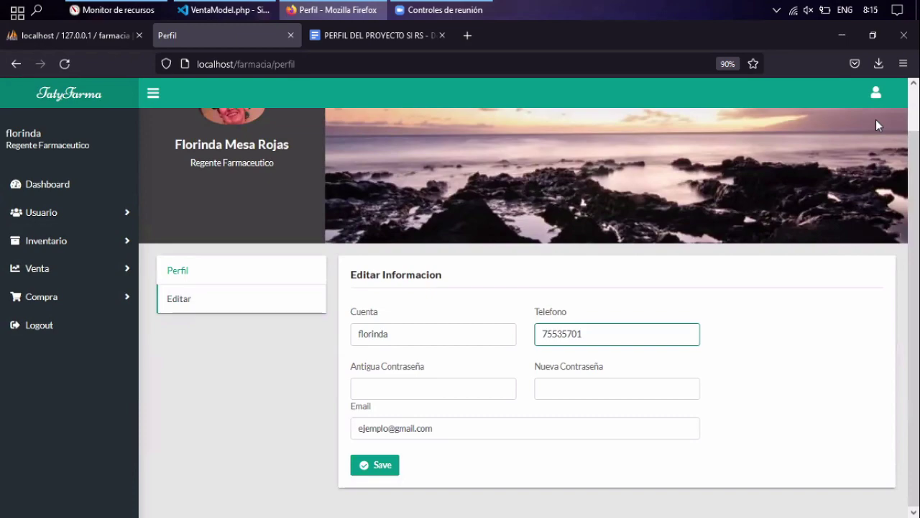
pyautogui.click(876, 92)
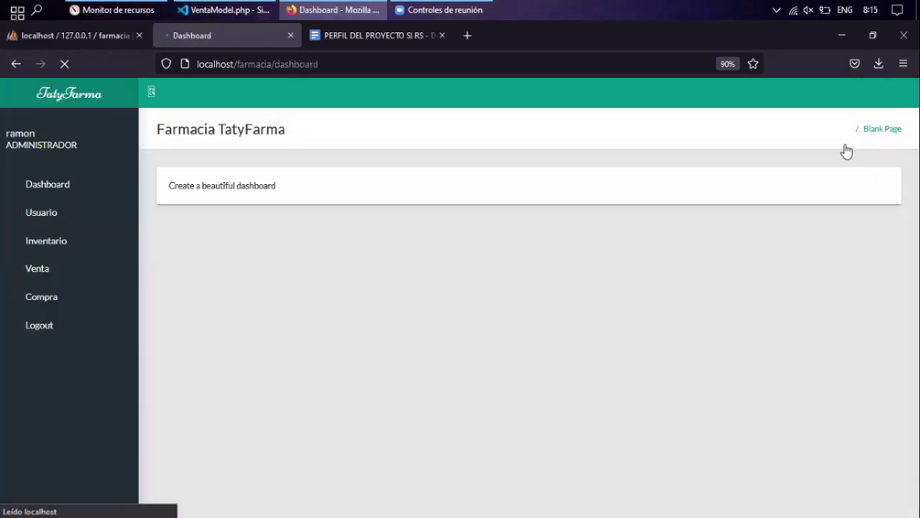
# Open the administrator's profile edit form and change the phone's last digit to 6.
pyautogui.click(876, 92)
pyautogui.click(867, 138)
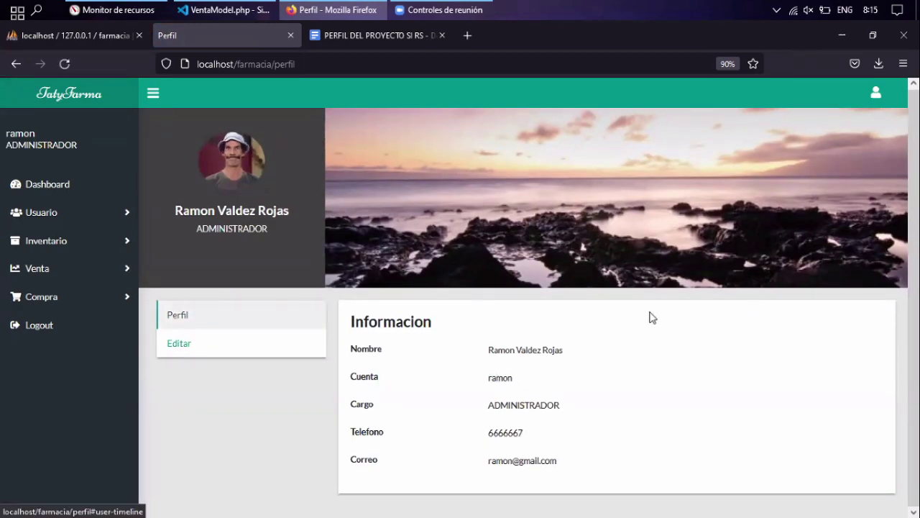
pyautogui.press('Tab')
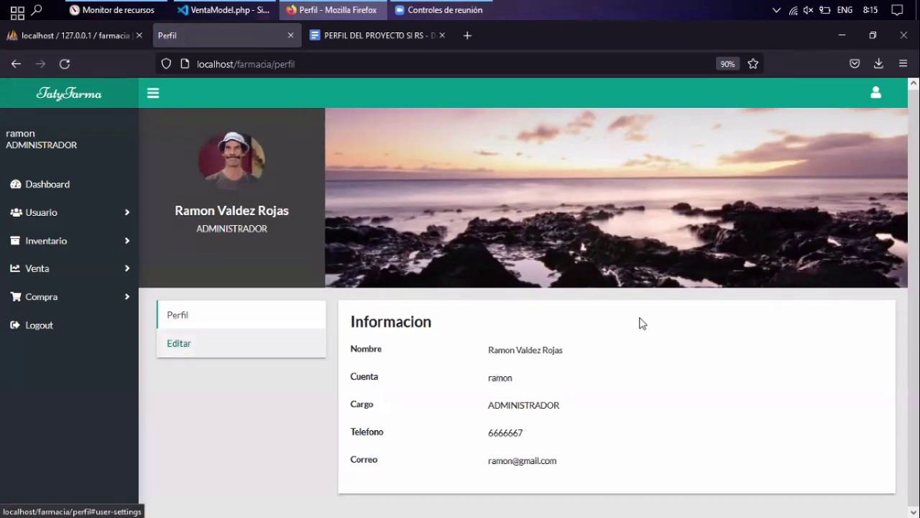
pyautogui.press('Return')
pyautogui.click(642, 325)
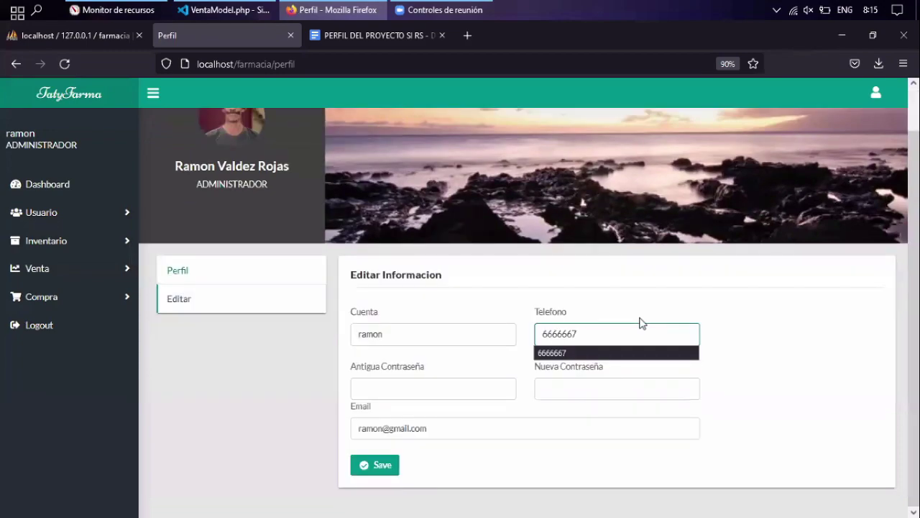
pyautogui.press('BackSpace')
pyautogui.write('6')
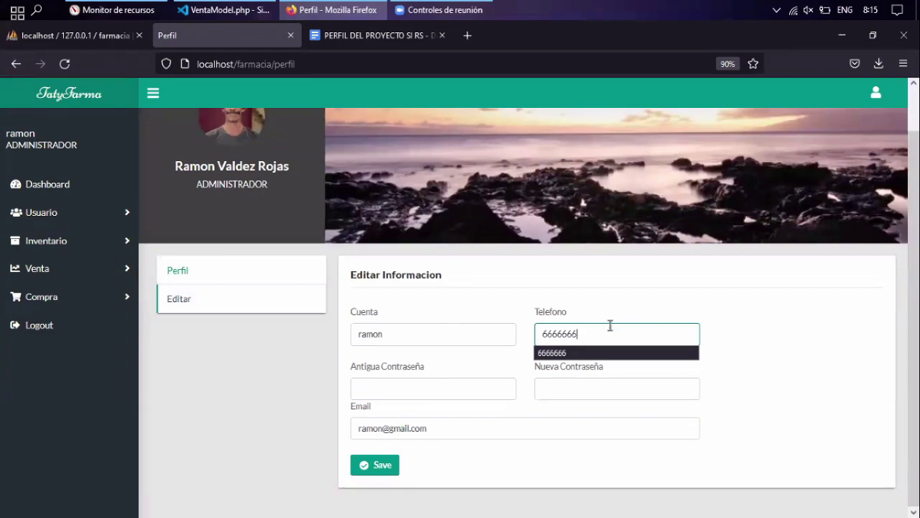
pyautogui.click(626, 299)
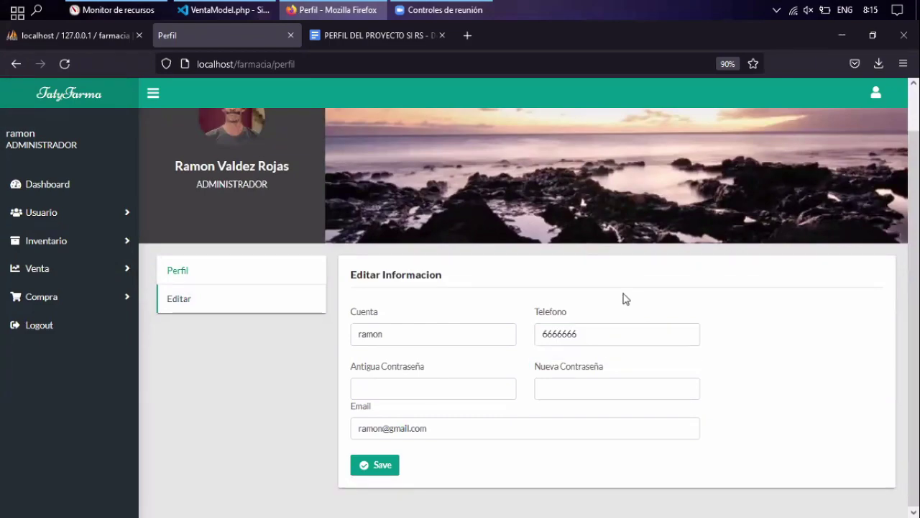
# Replace the whole phone number with 6666667 and save the profile.
pyautogui.click(408, 339)
pyautogui.press('Tab')
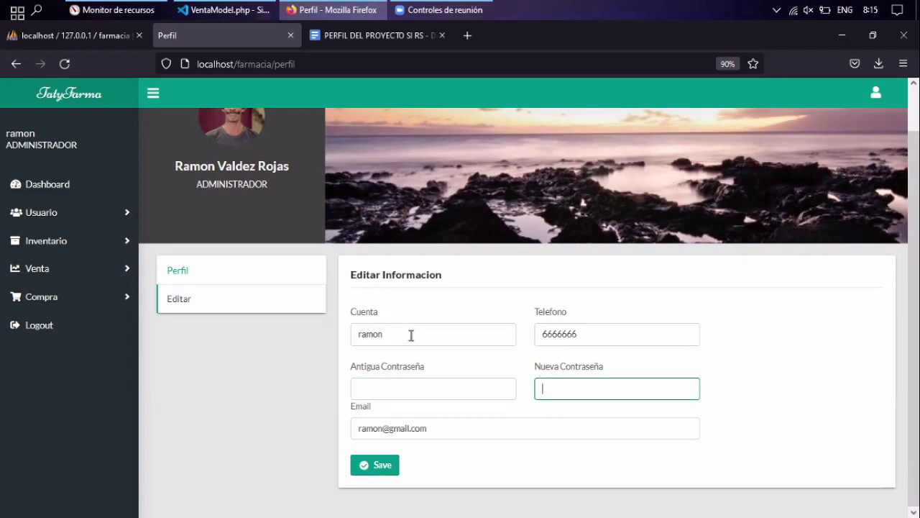
pyautogui.doubleClick(537, 343)
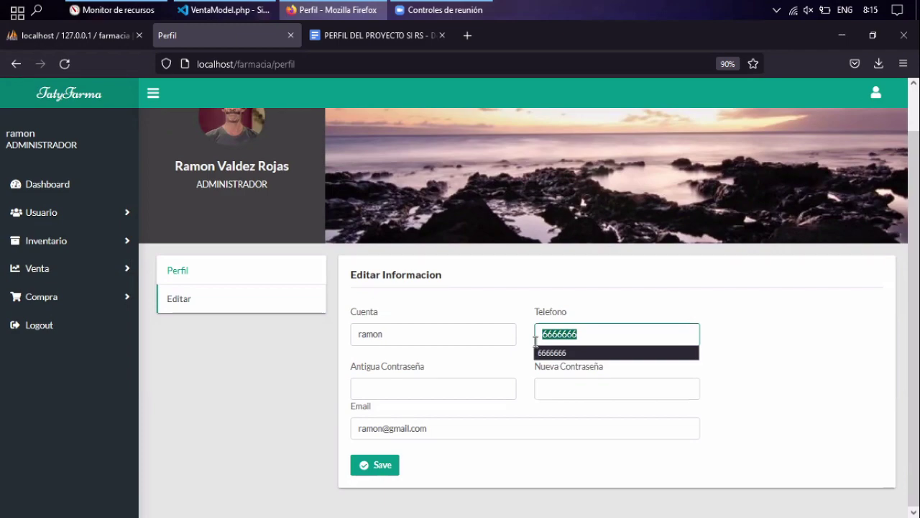
pyautogui.write('6666667')
pyautogui.press('Return')
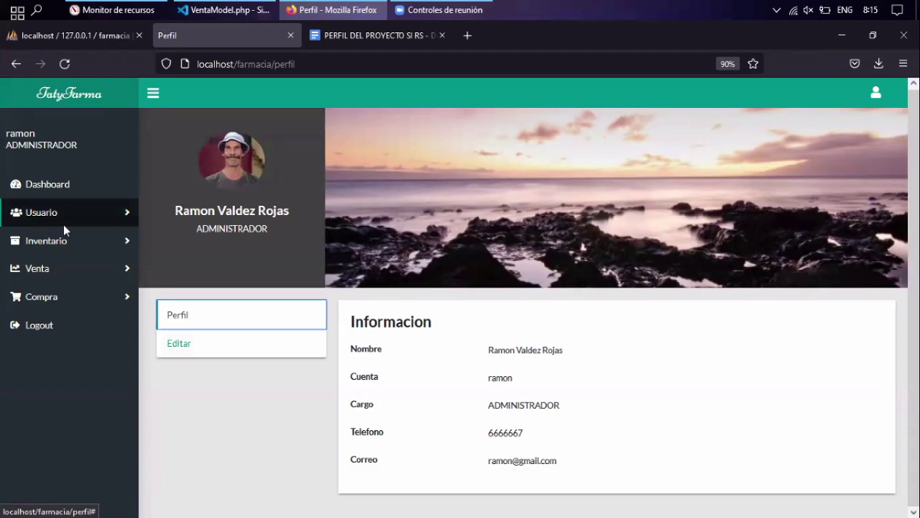
# Go to Usuario > Roles and start a new role form.
pyautogui.click(63, 224)
pyautogui.click(45, 269)
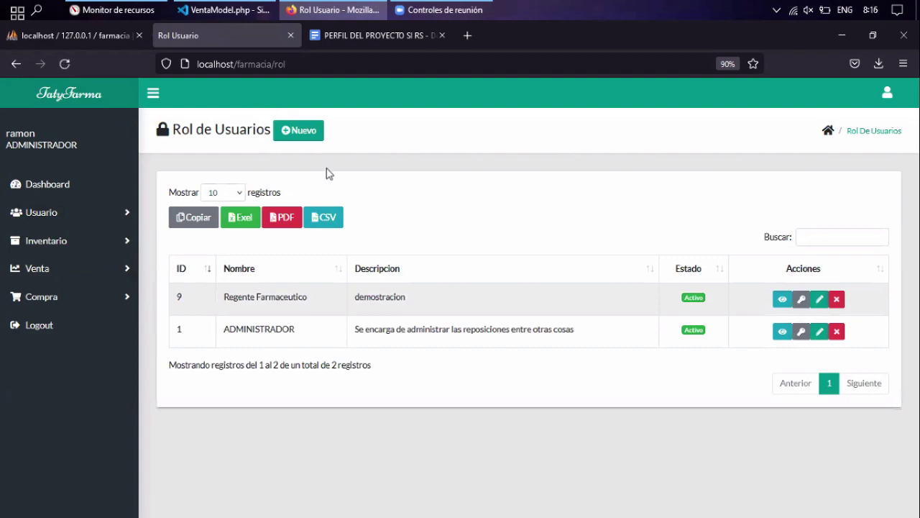
pyautogui.click(309, 136)
pyautogui.scroll(-10, 401, 309)
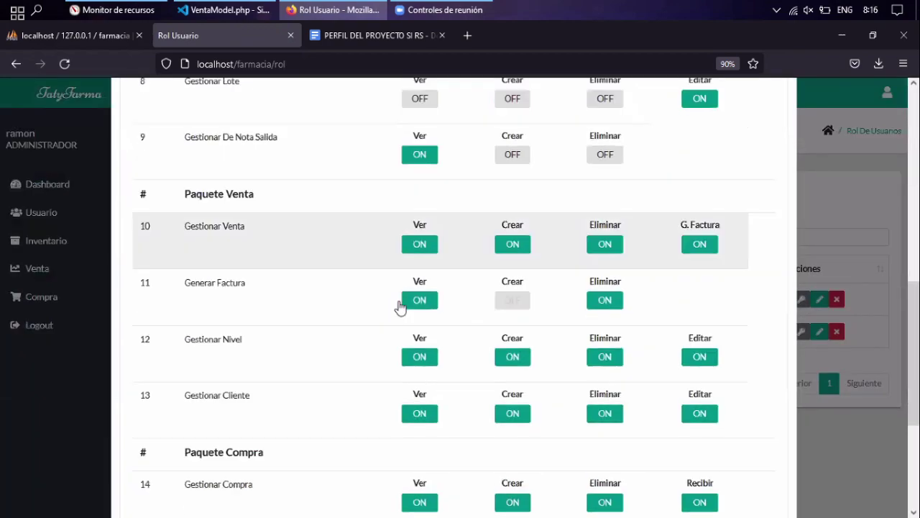
pyautogui.press('Escape')
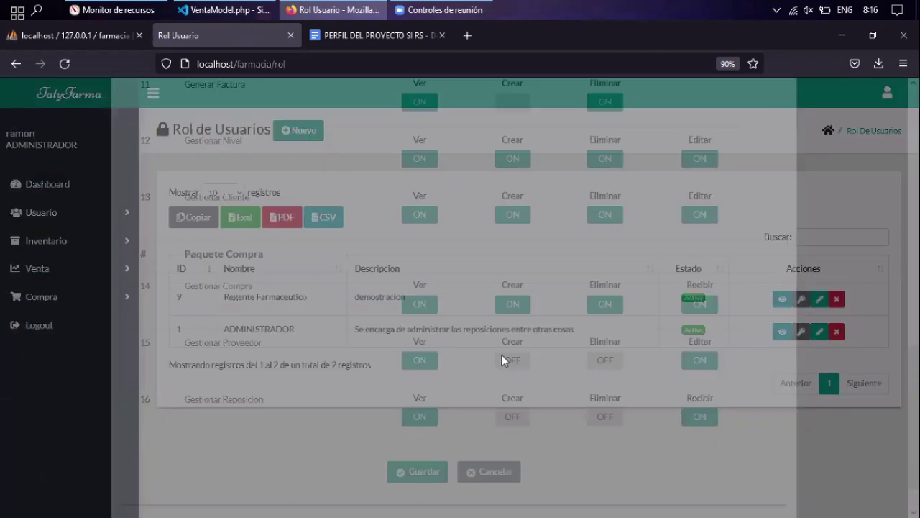
# Enter prueba as the role name and description, save, and confirm.
pyautogui.write('prueba')
pyautogui.press('Tab')
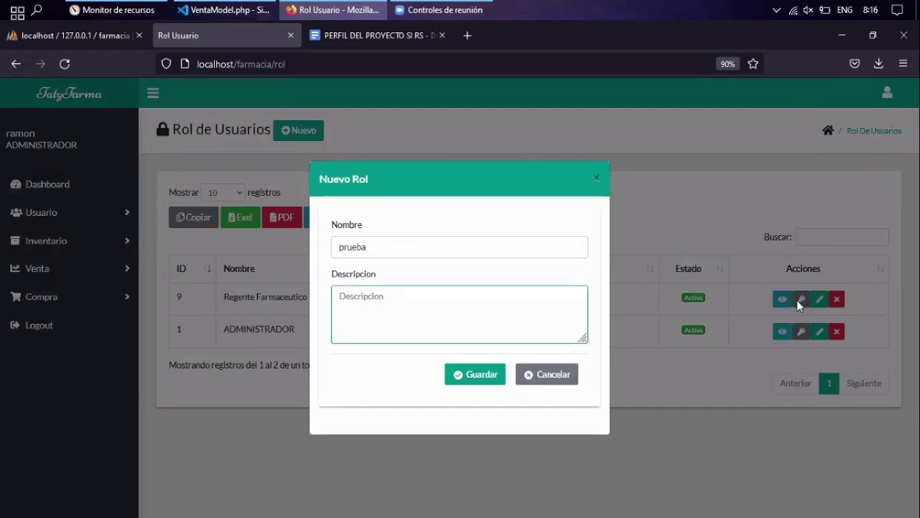
pyautogui.write('prueba')
pyautogui.press('Tab')
pyautogui.press('Return')
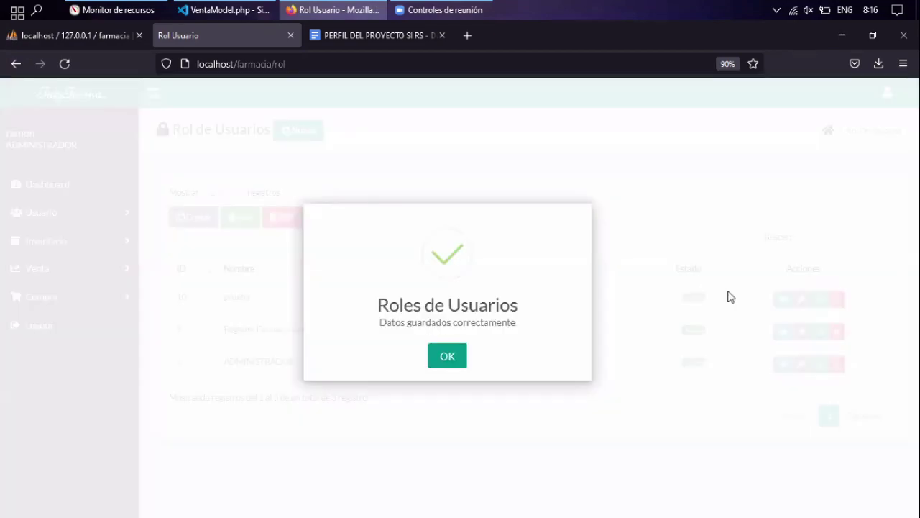
pyautogui.press('Return')
pyautogui.scroll(-10, 725, 300)
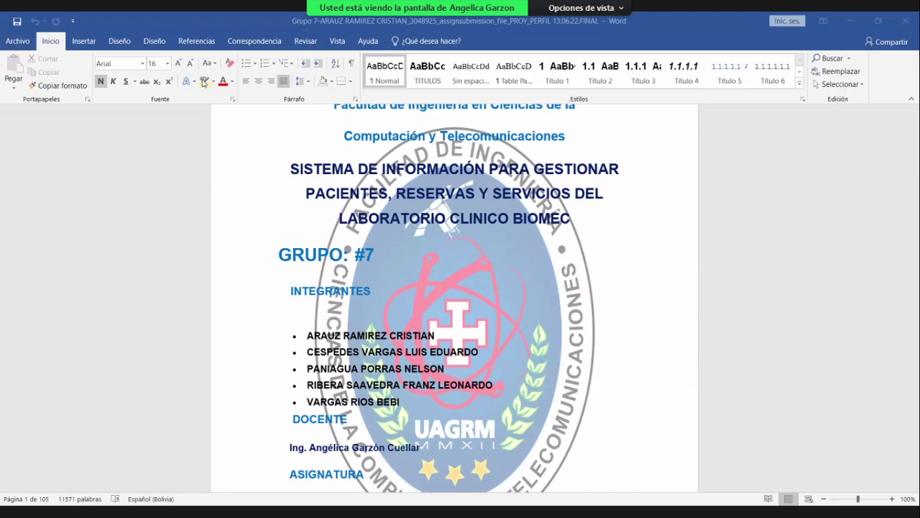
# Highlight the last INTEGRANTES member's name in yellow, matching the first member's highlight.
pyautogui.click(366, 338)
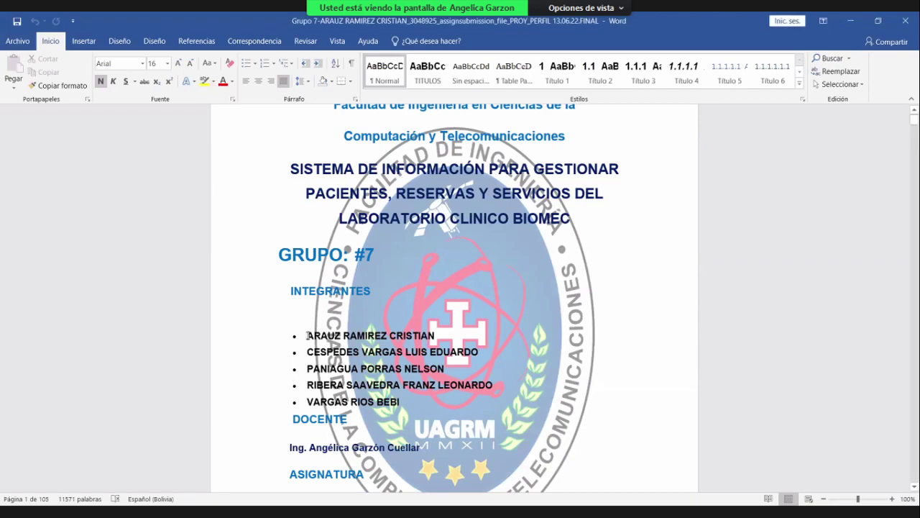
pyautogui.moveTo(307, 335); pyautogui.dragTo(439, 335)
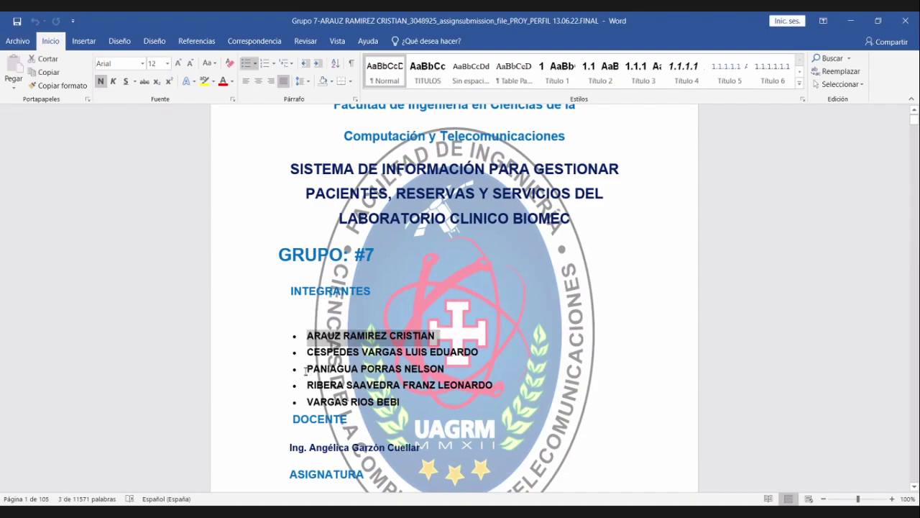
pyautogui.moveTo(308, 353); pyautogui.dragTo(467, 351)
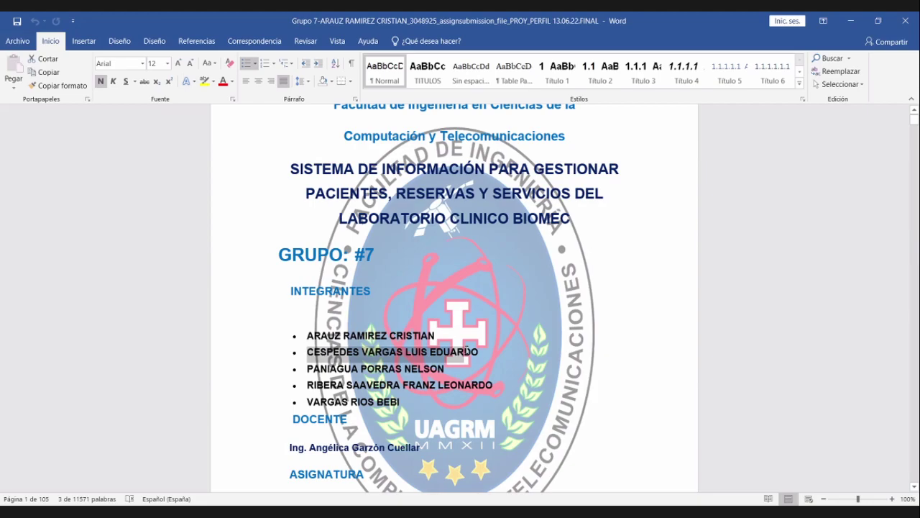
pyautogui.press('Left')
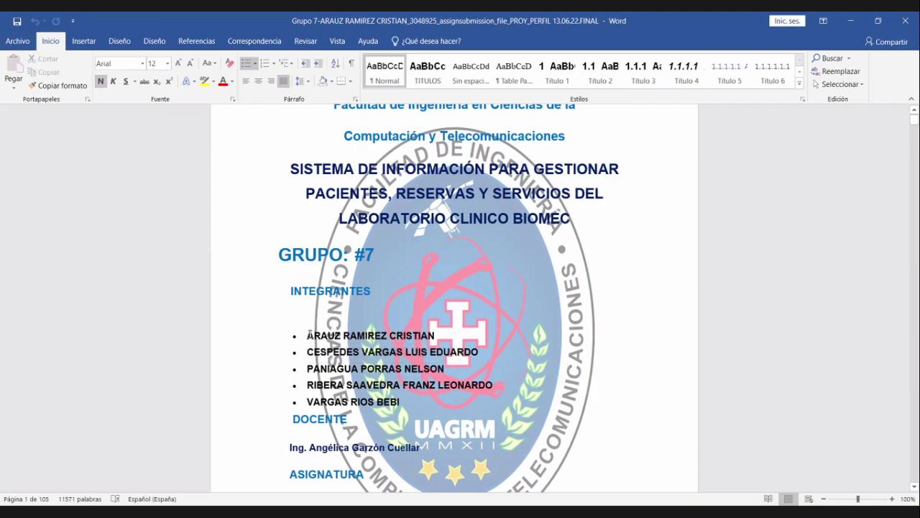
pyautogui.moveTo(350, 336); pyautogui.dragTo(426, 338)
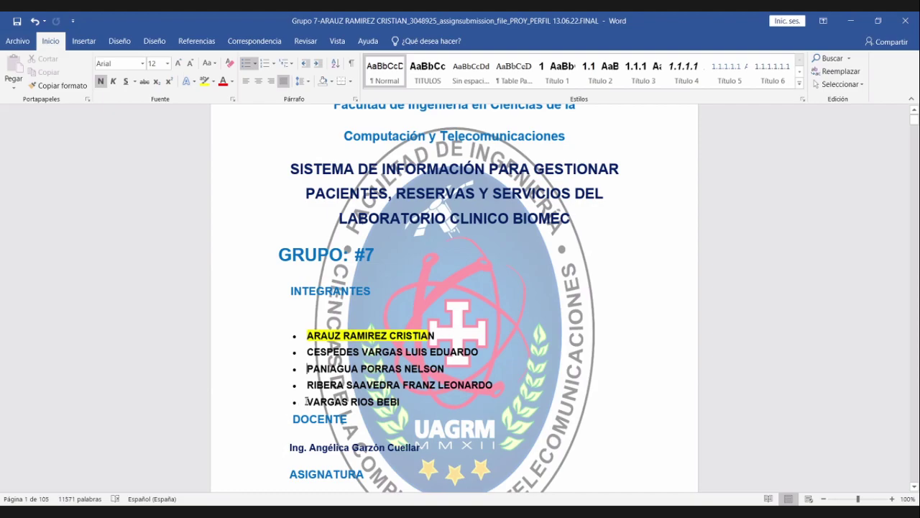
pyautogui.moveTo(306, 402); pyautogui.dragTo(409, 403)
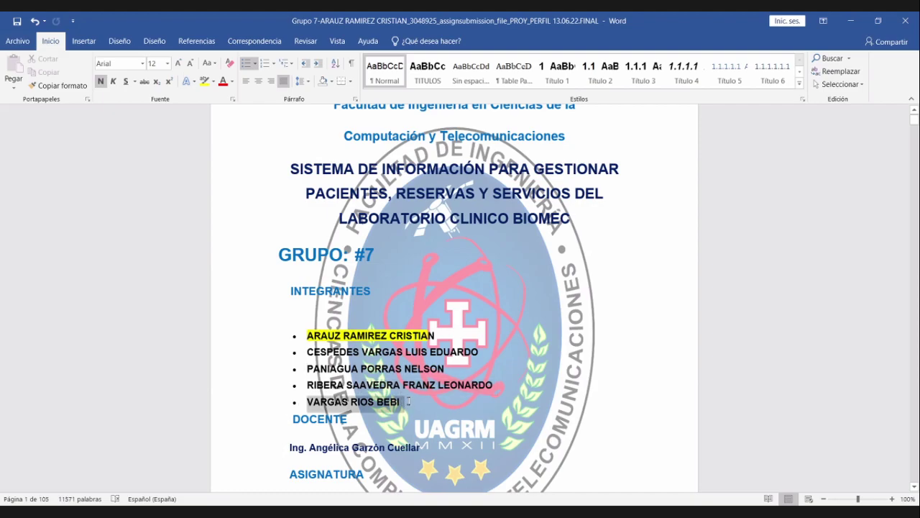
pyautogui.click(205, 81)
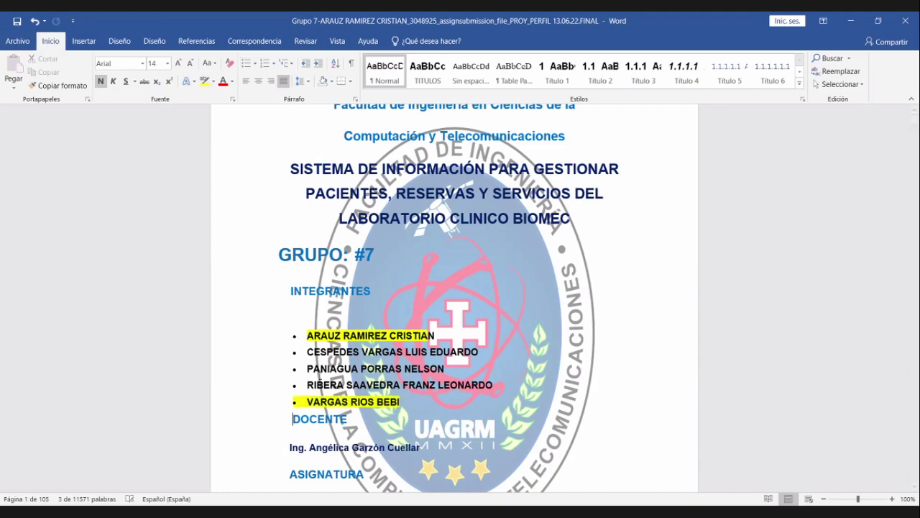